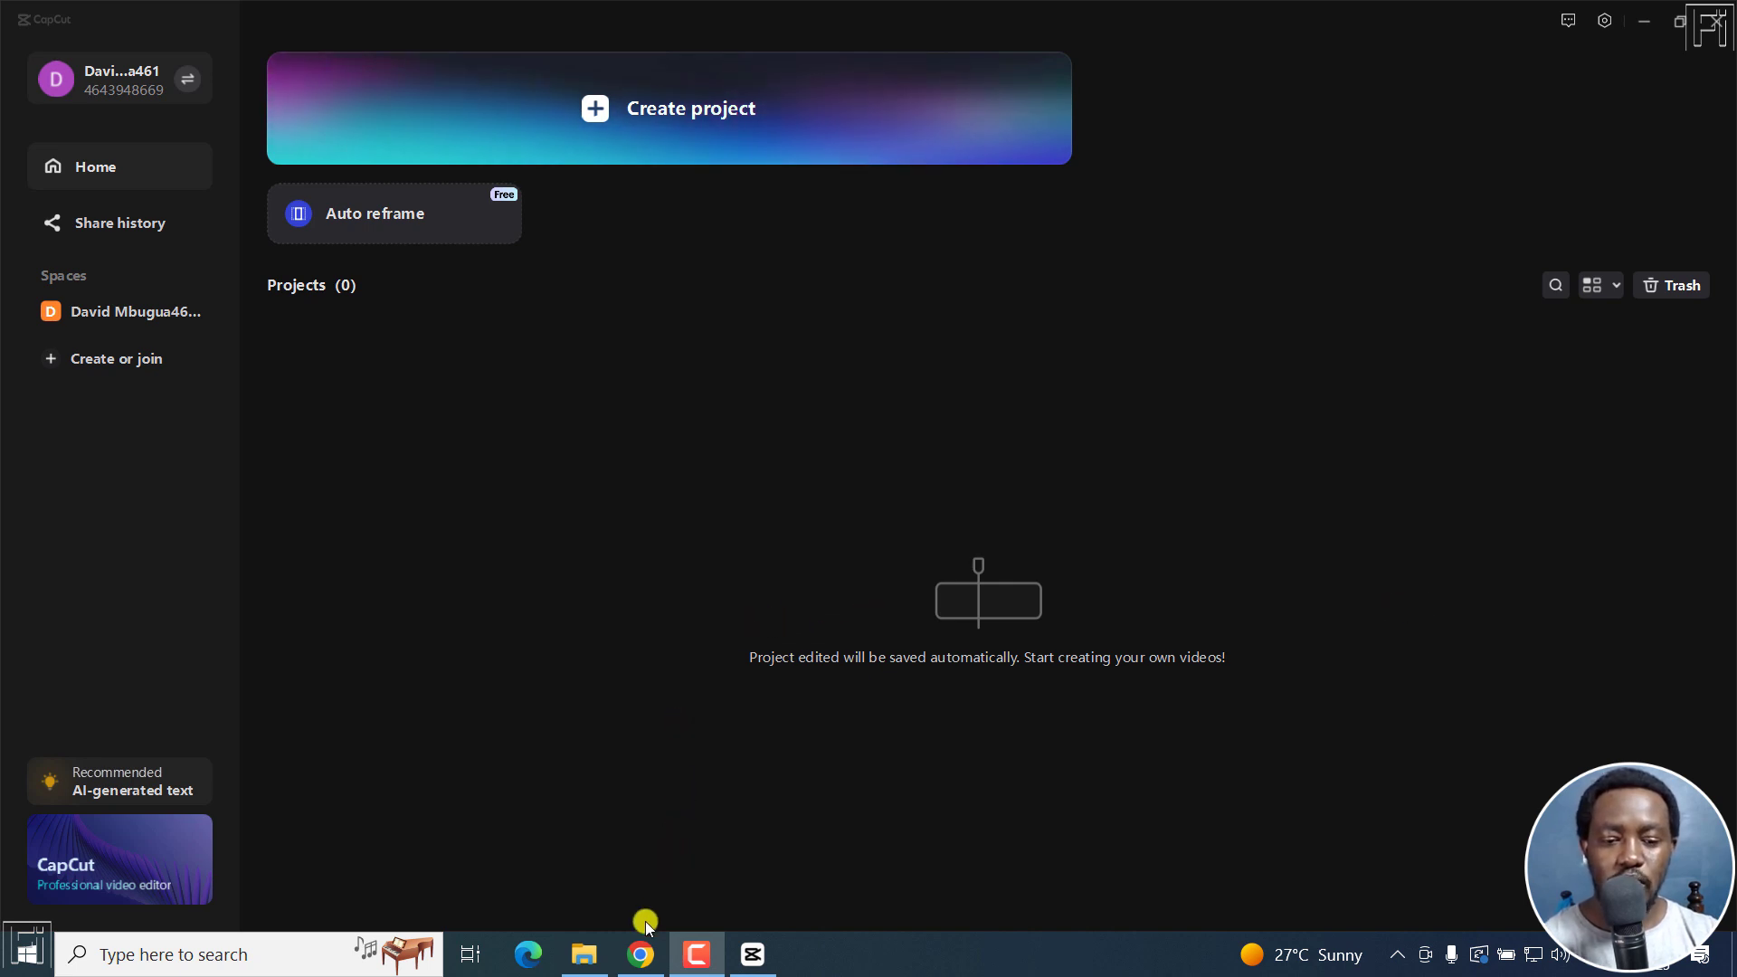
# Step: Switch to Chrome and review the Cinestudy multicam challenge page with its raw footage link, plus the Multicam folder in Google Drive
pyautogui.click(641, 951)
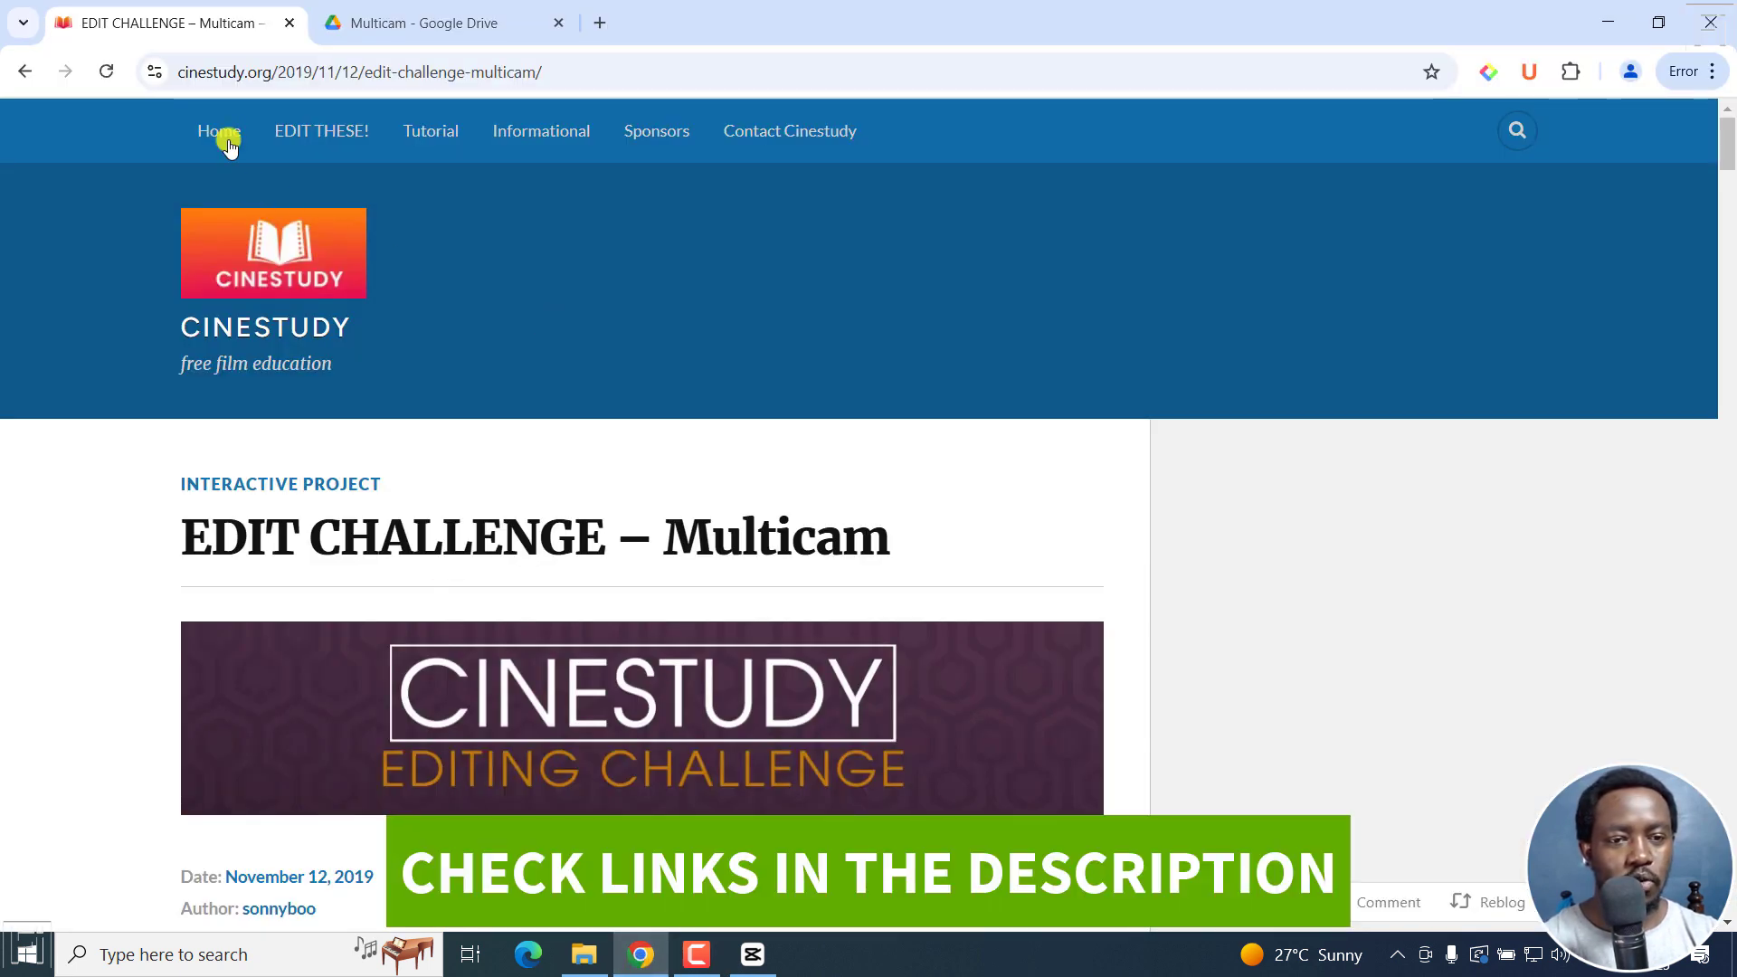
pyautogui.moveTo(1724, 146); pyautogui.dragTo(1729, 219)
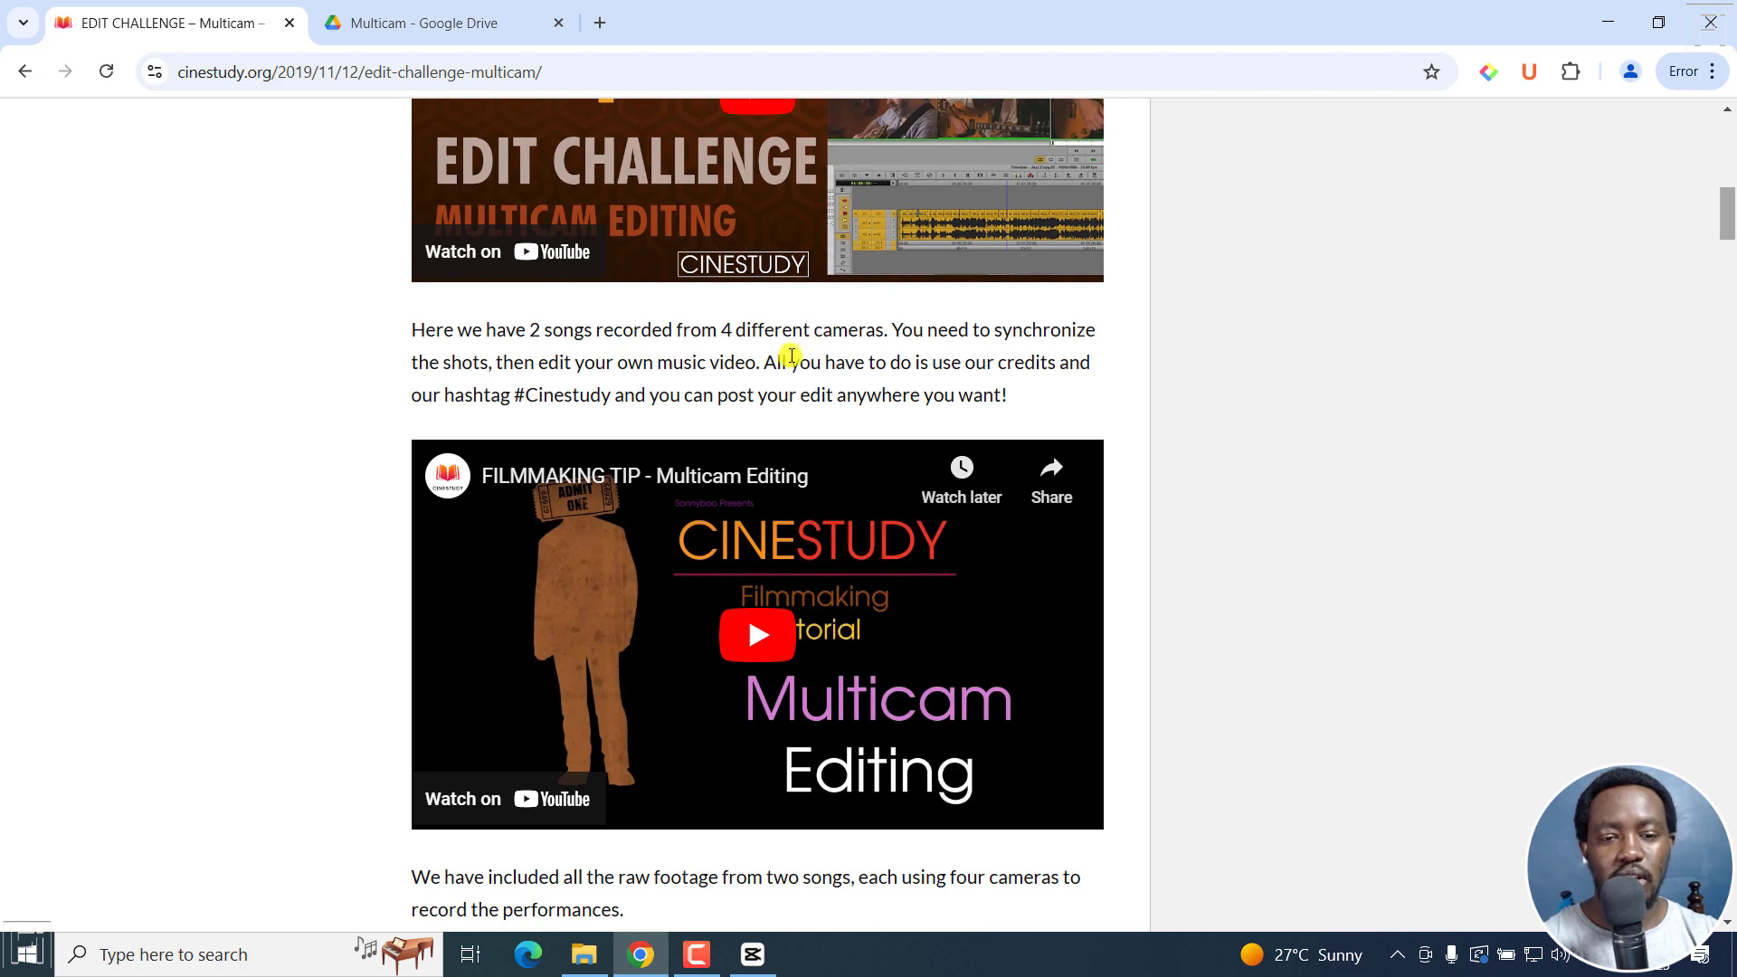
pyautogui.moveTo(916, 362); pyautogui.dragTo(620, 396)
pyautogui.click(541, 396)
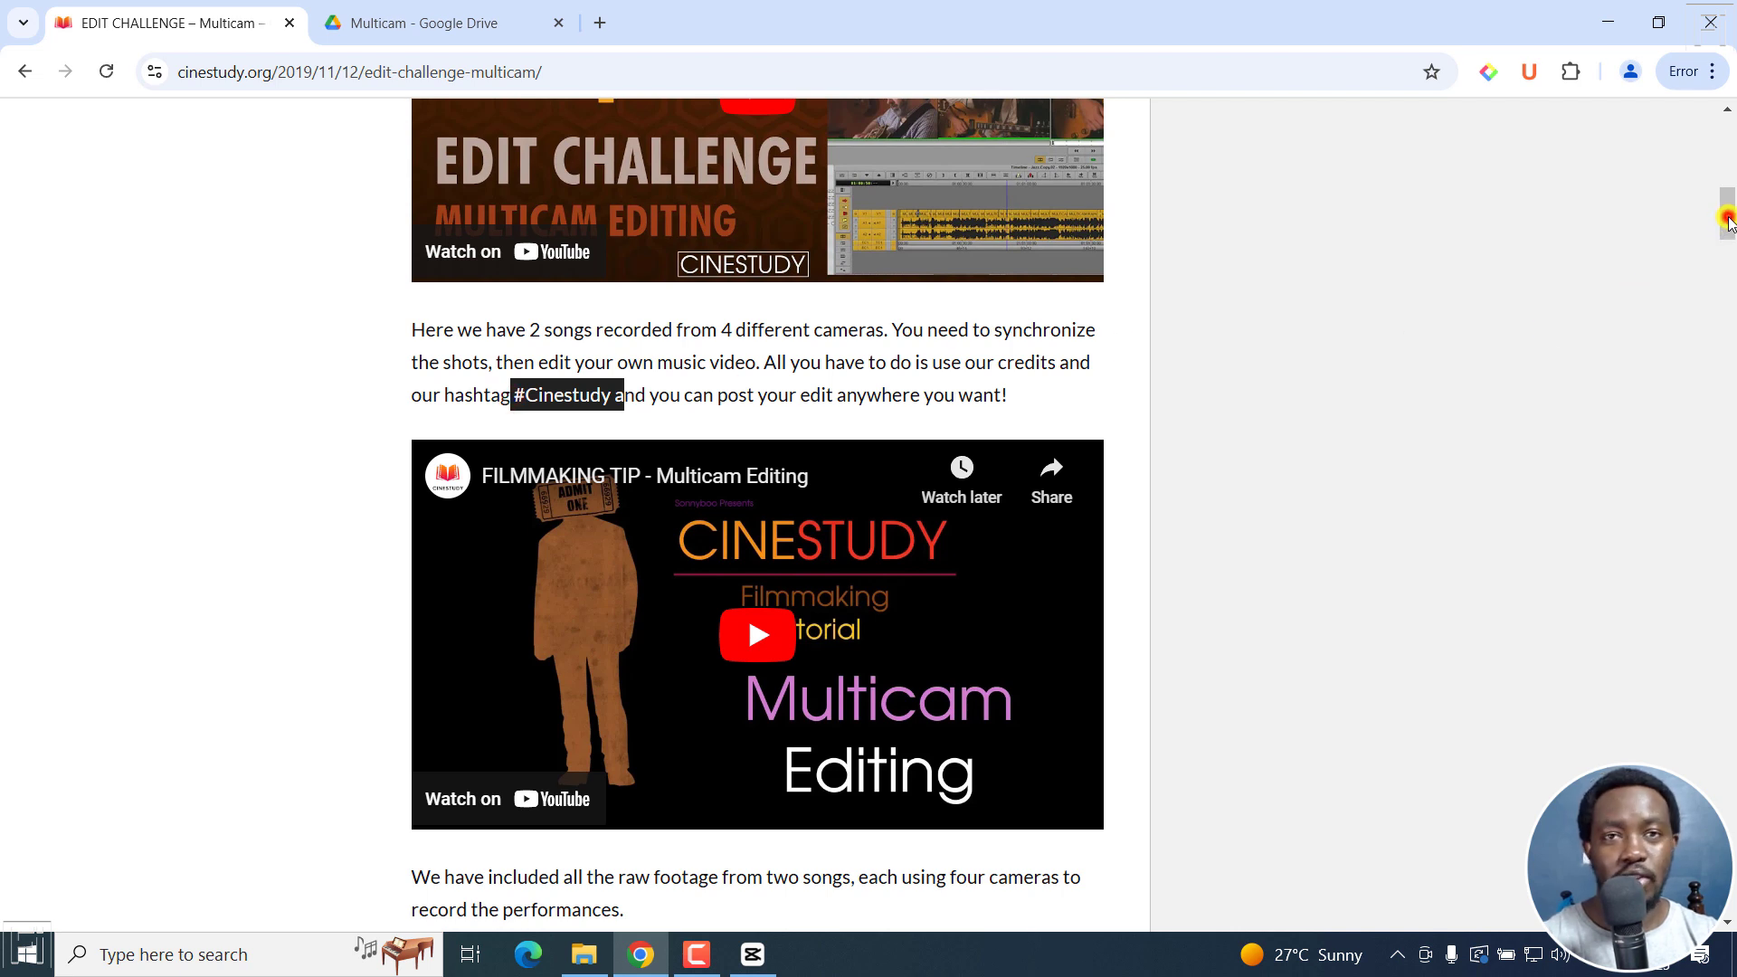
pyautogui.moveTo(1727, 220); pyautogui.dragTo(1727, 259)
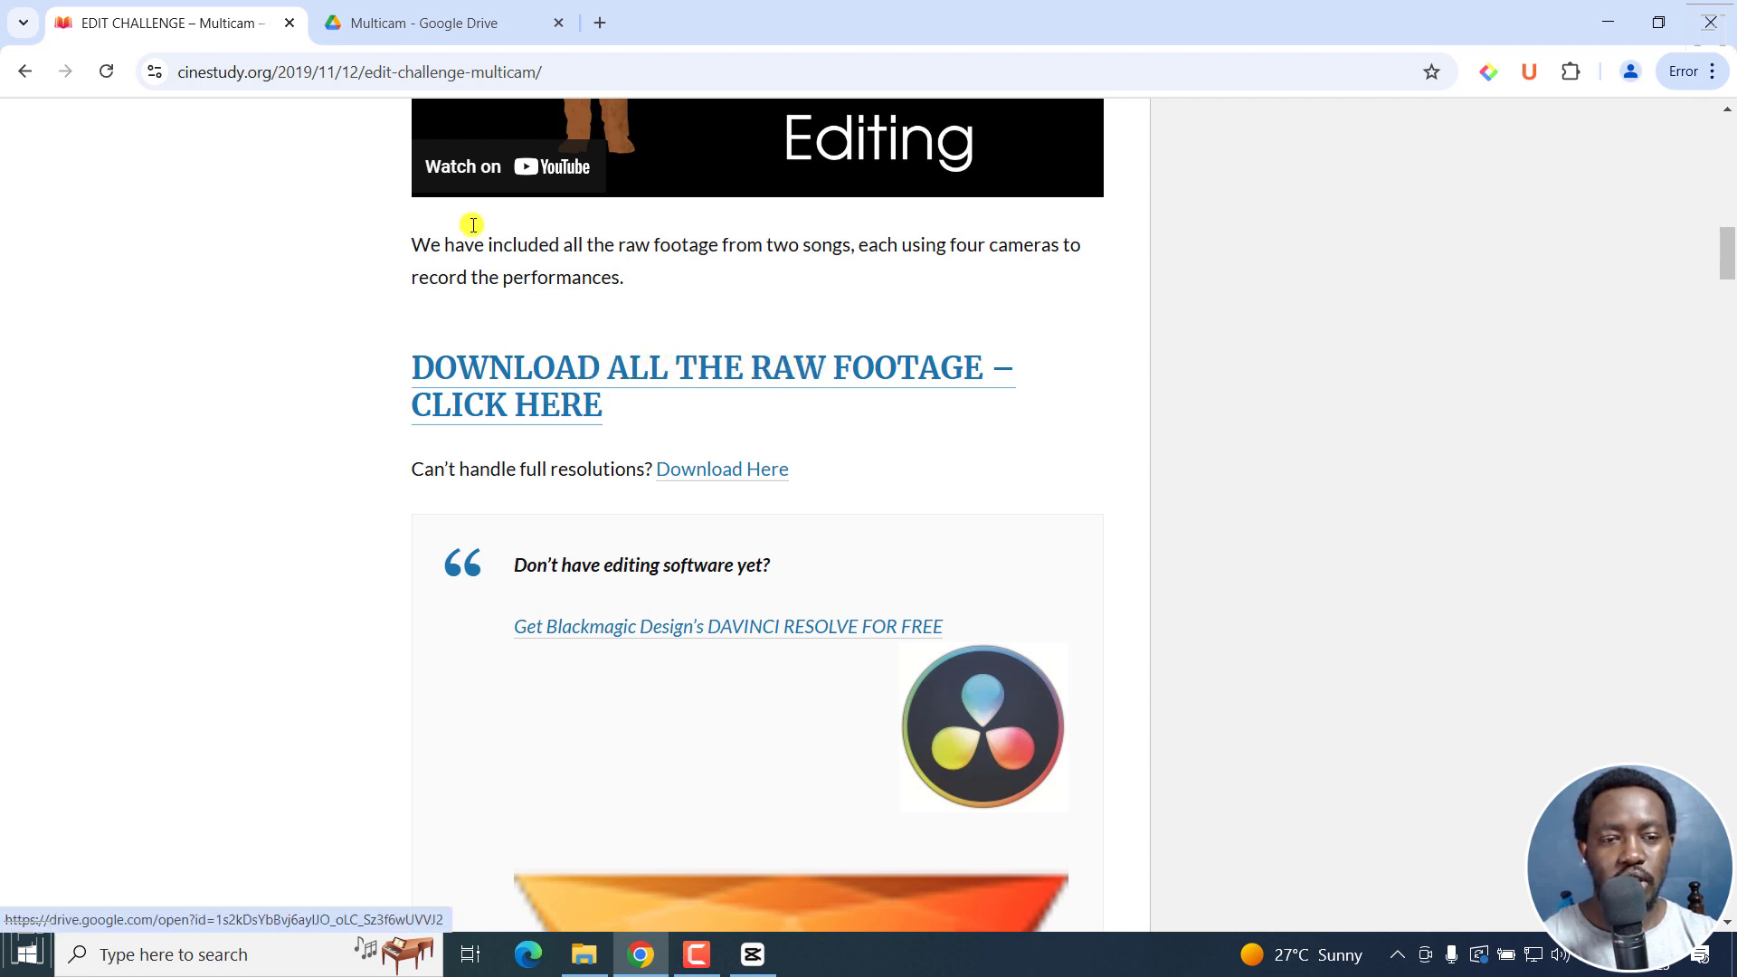
pyautogui.click(399, 24)
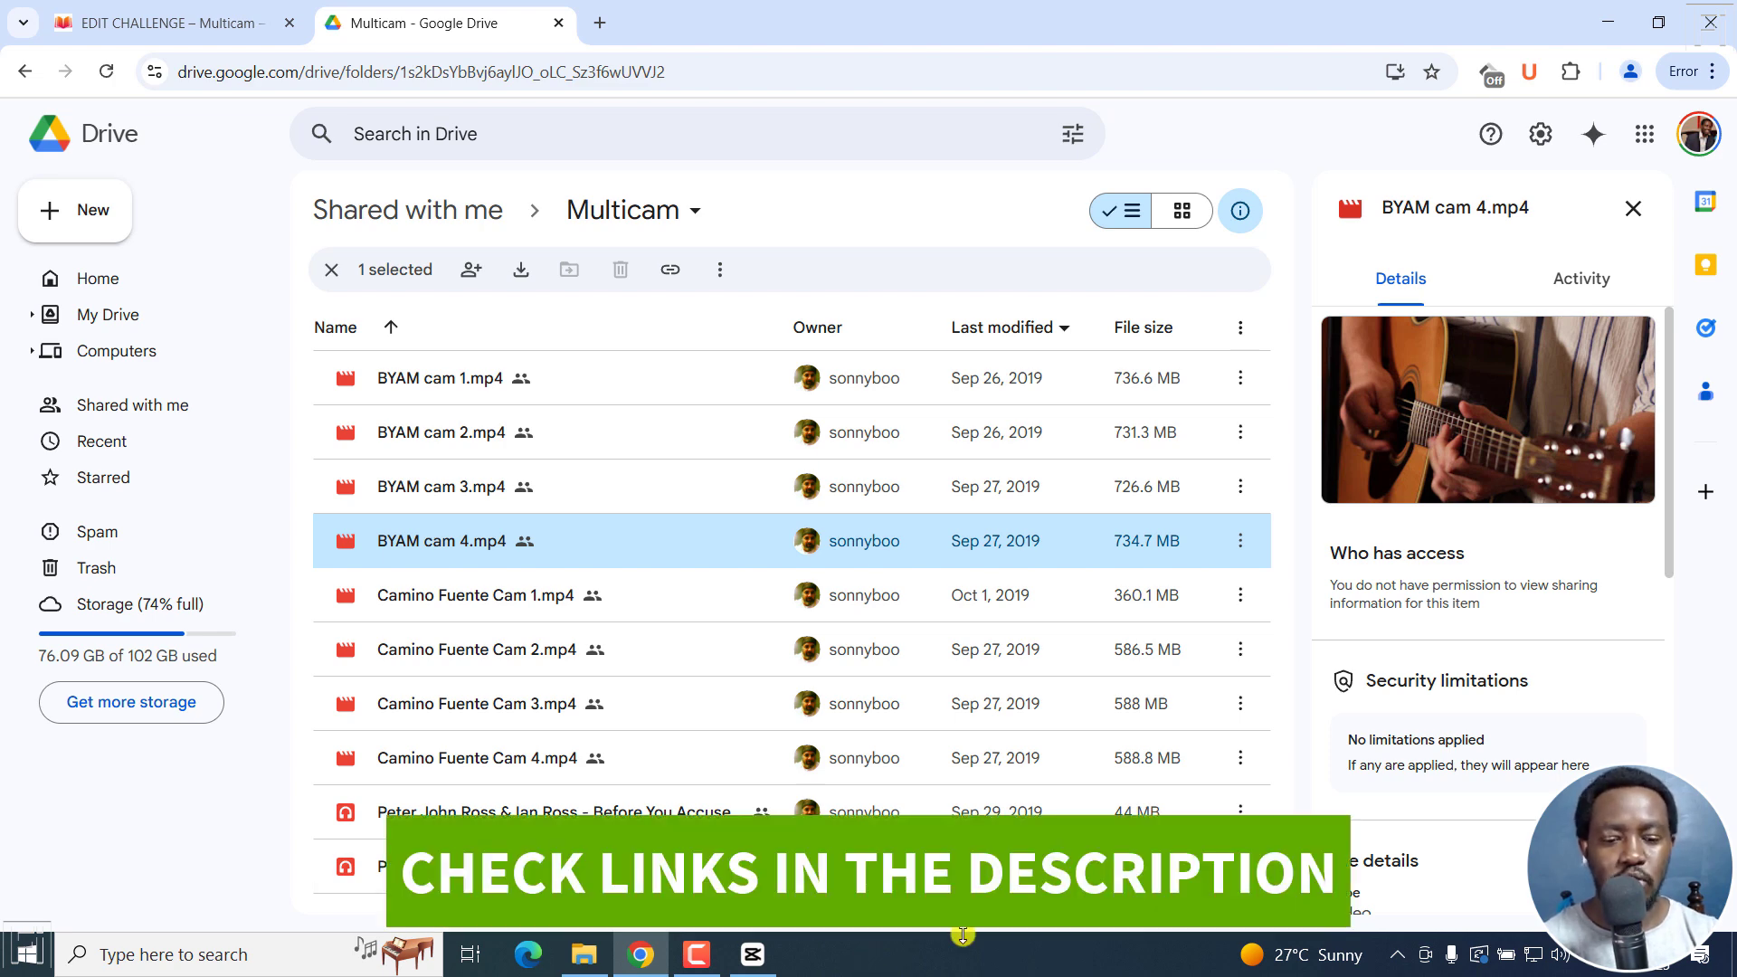
pyautogui.click(174, 22)
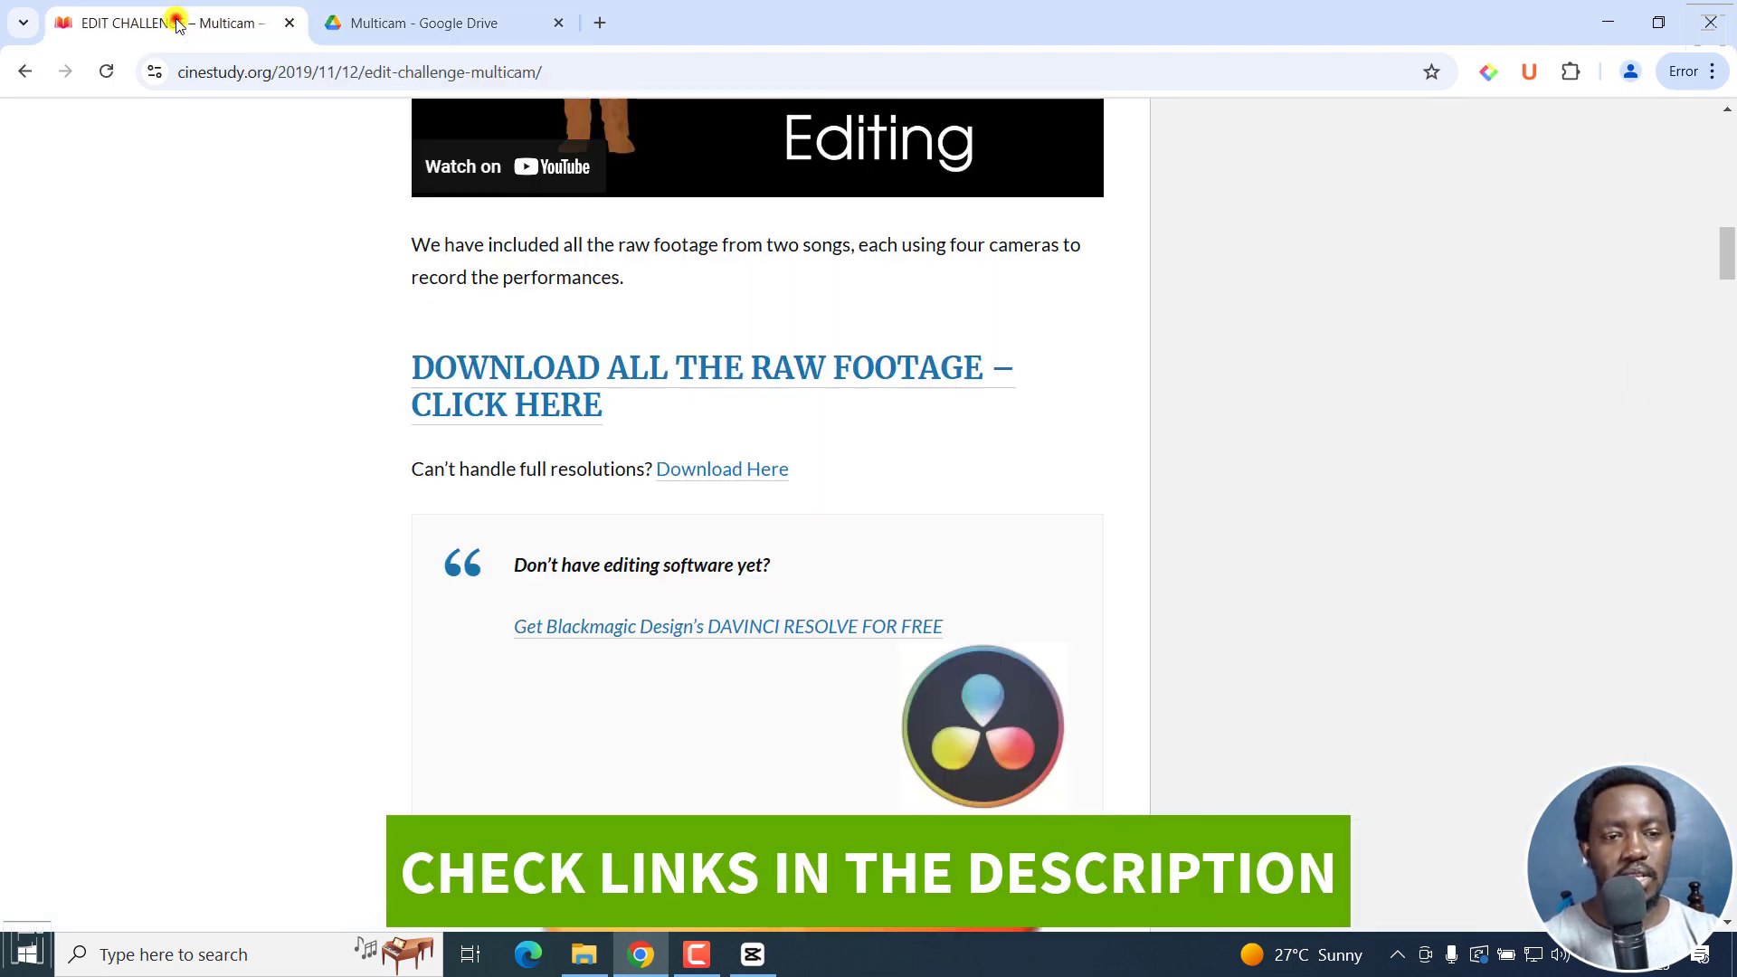
# Step: Switch to CapCut and create a new project
pyautogui.click(753, 959)
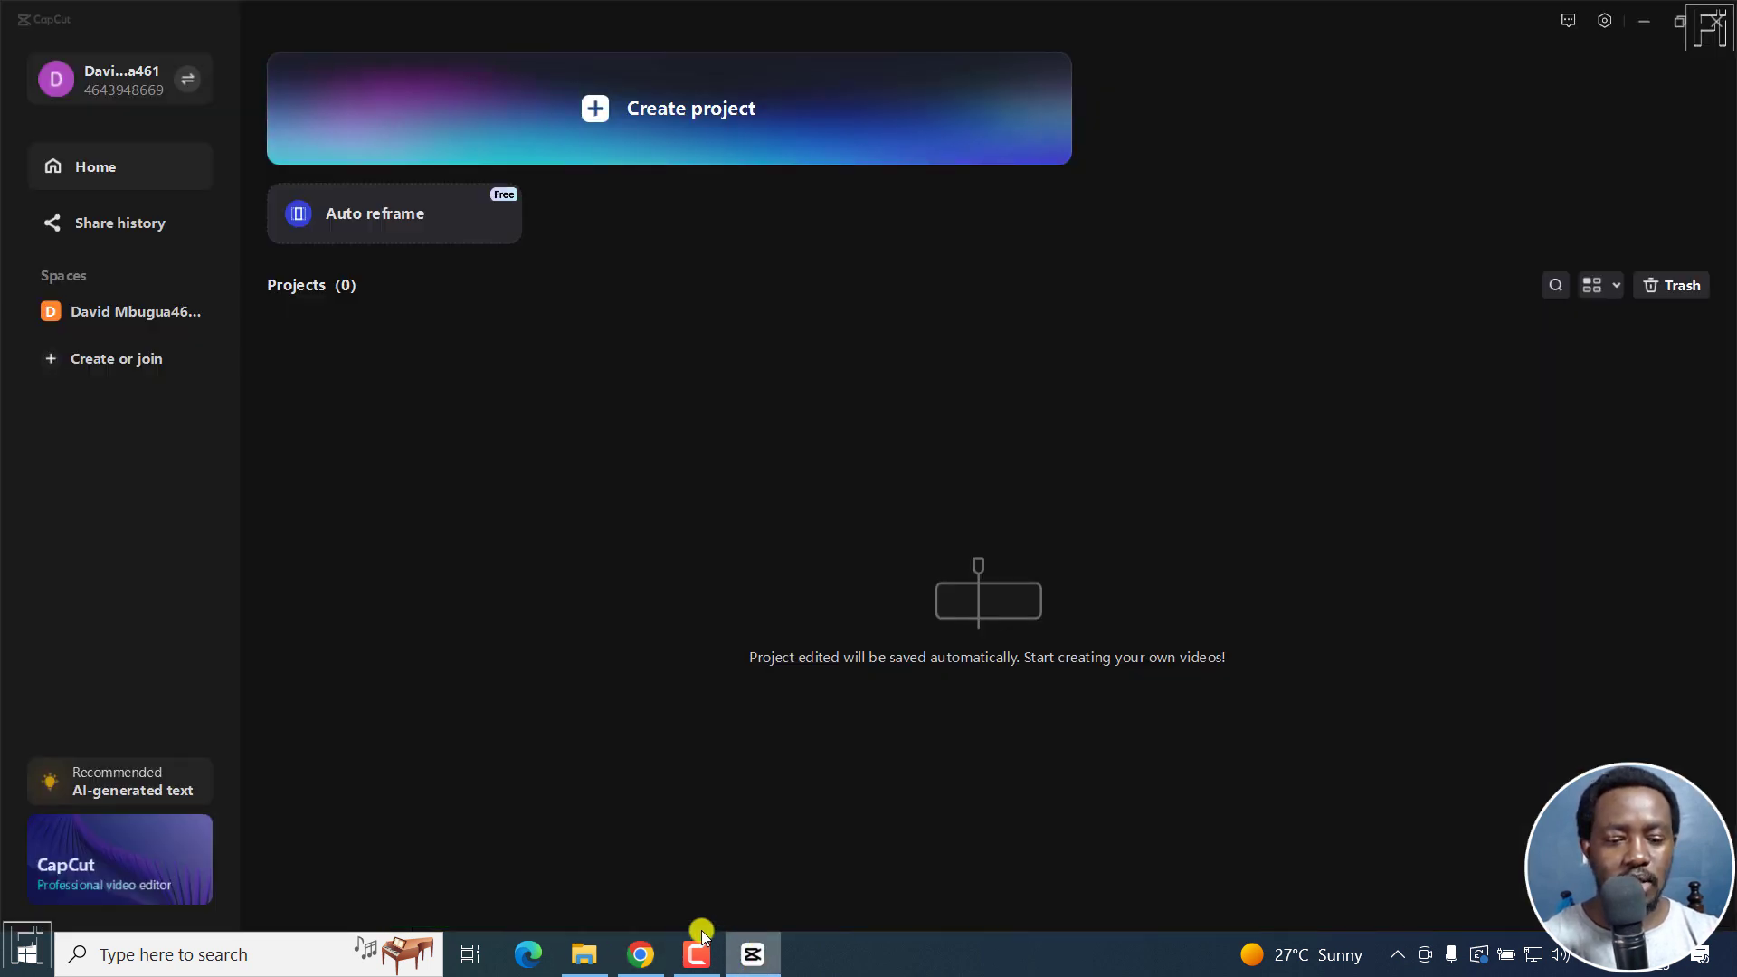
pyautogui.click(585, 957)
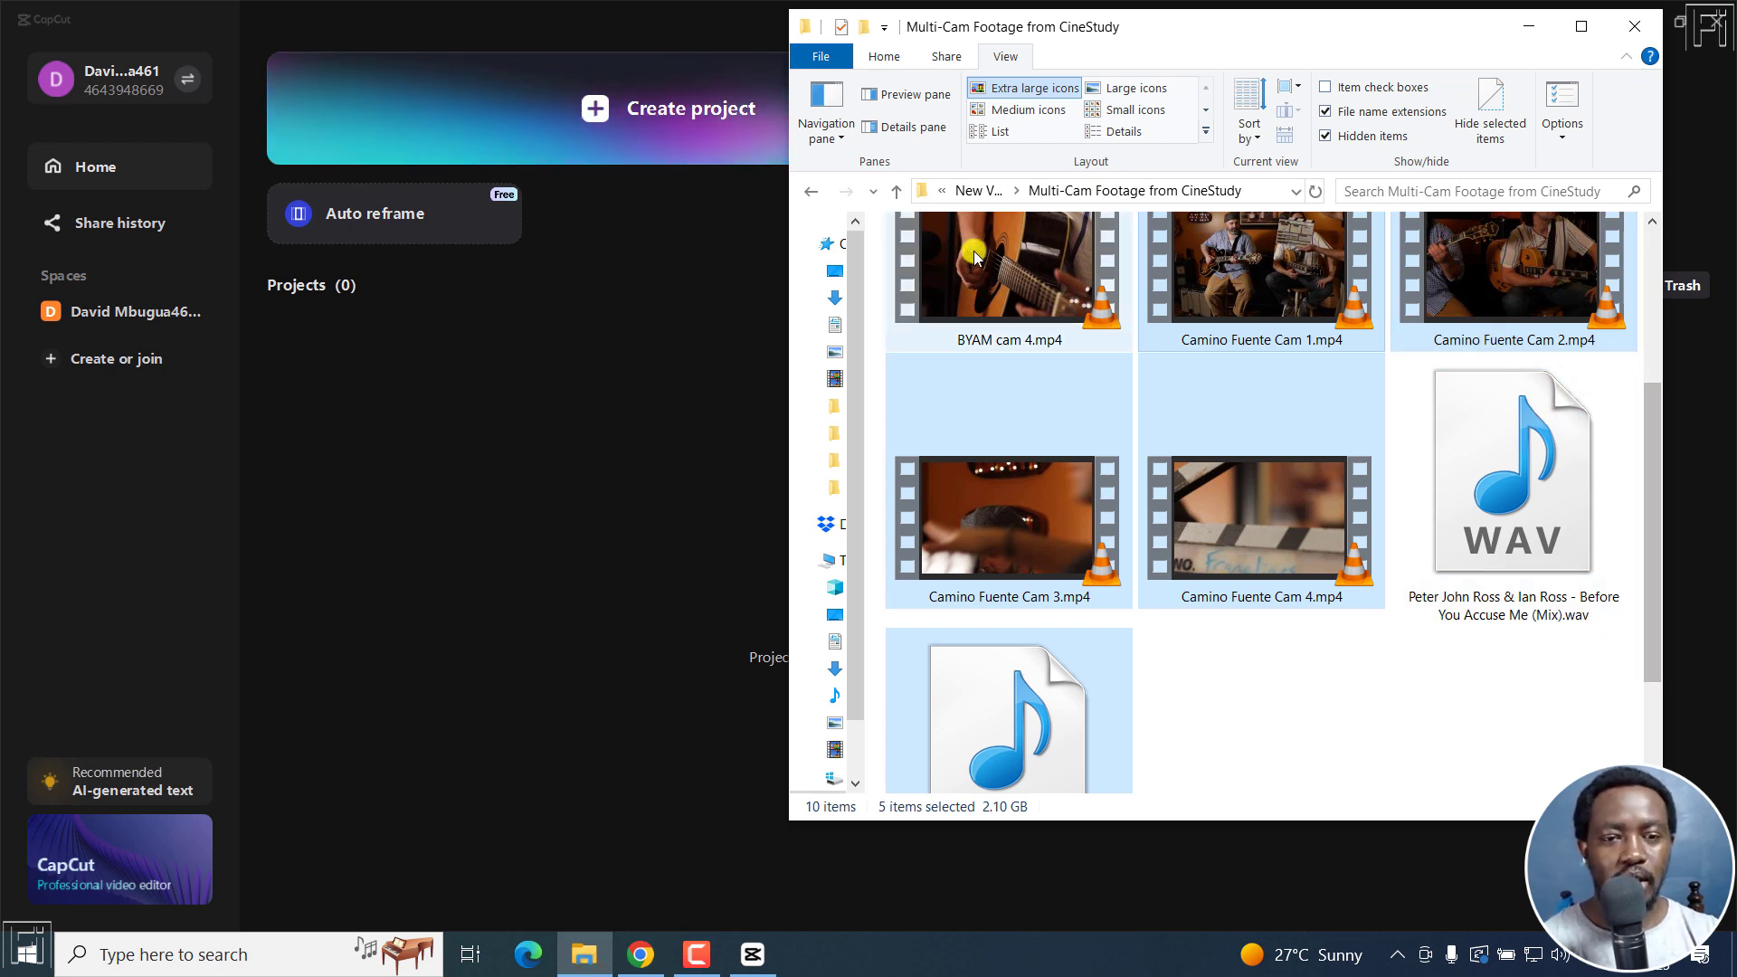
pyautogui.click(646, 109)
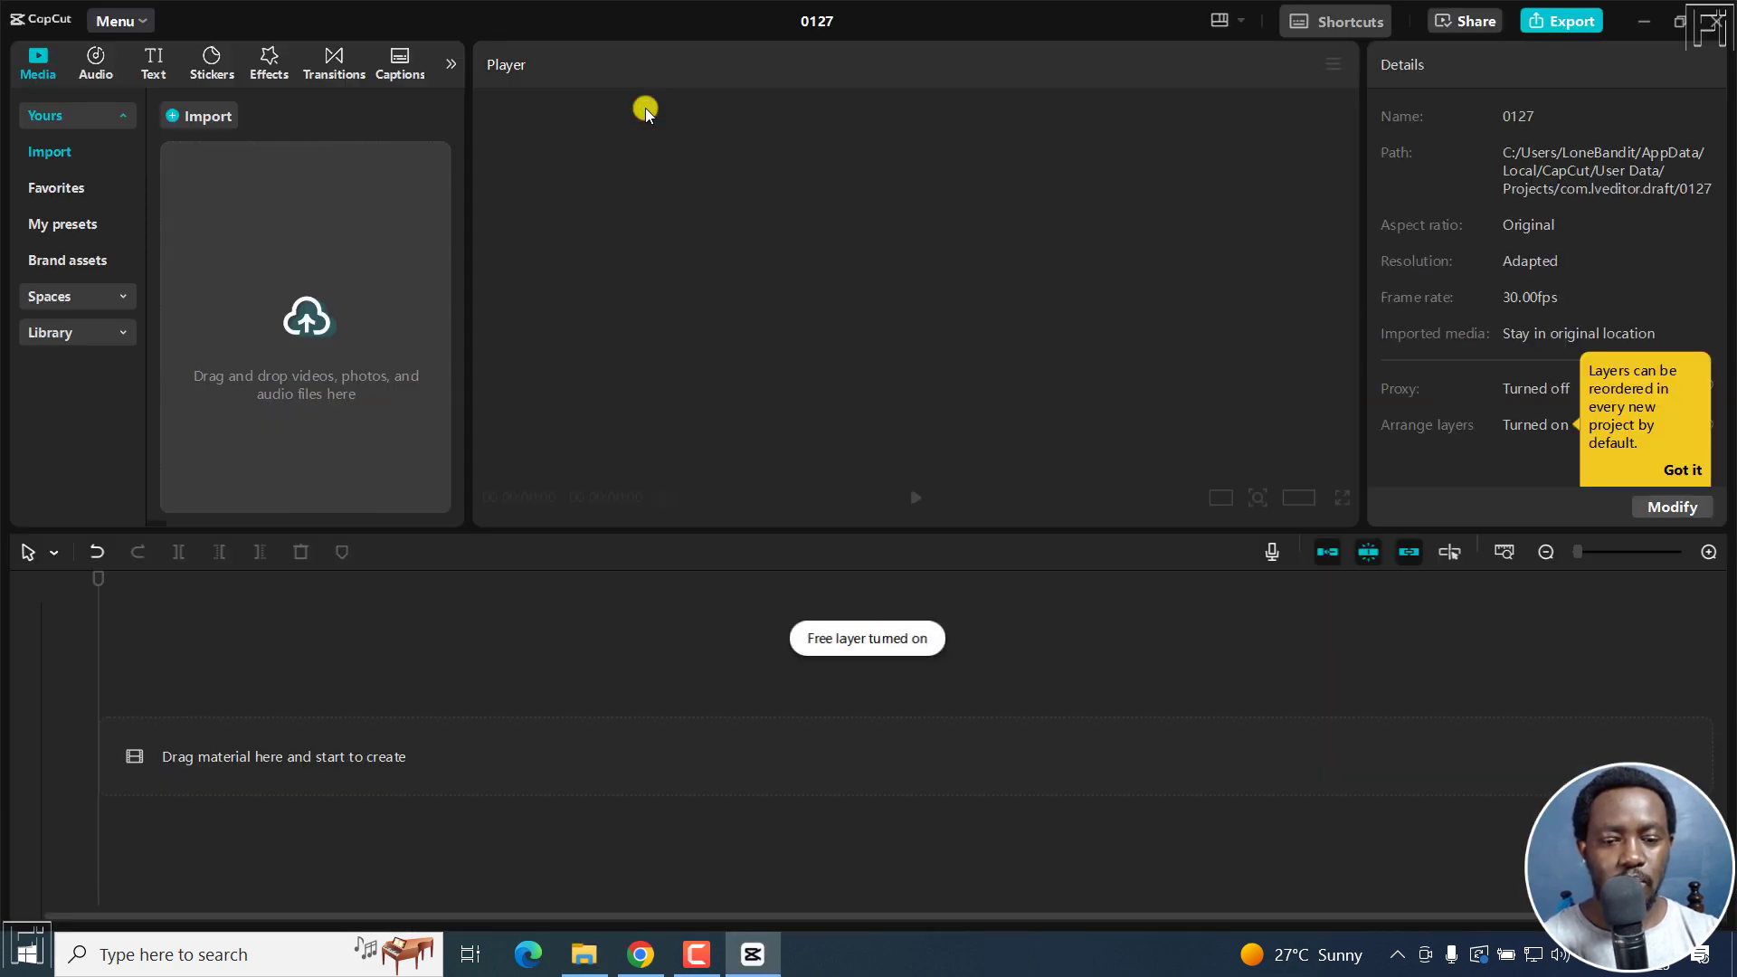
# Step: Import Camino Fuente Cam 1 to Cam 4 and the Camino Fuente (Mix) WAV from the Multi-Cam Footage from CineStudy folder
pyautogui.click(583, 964)
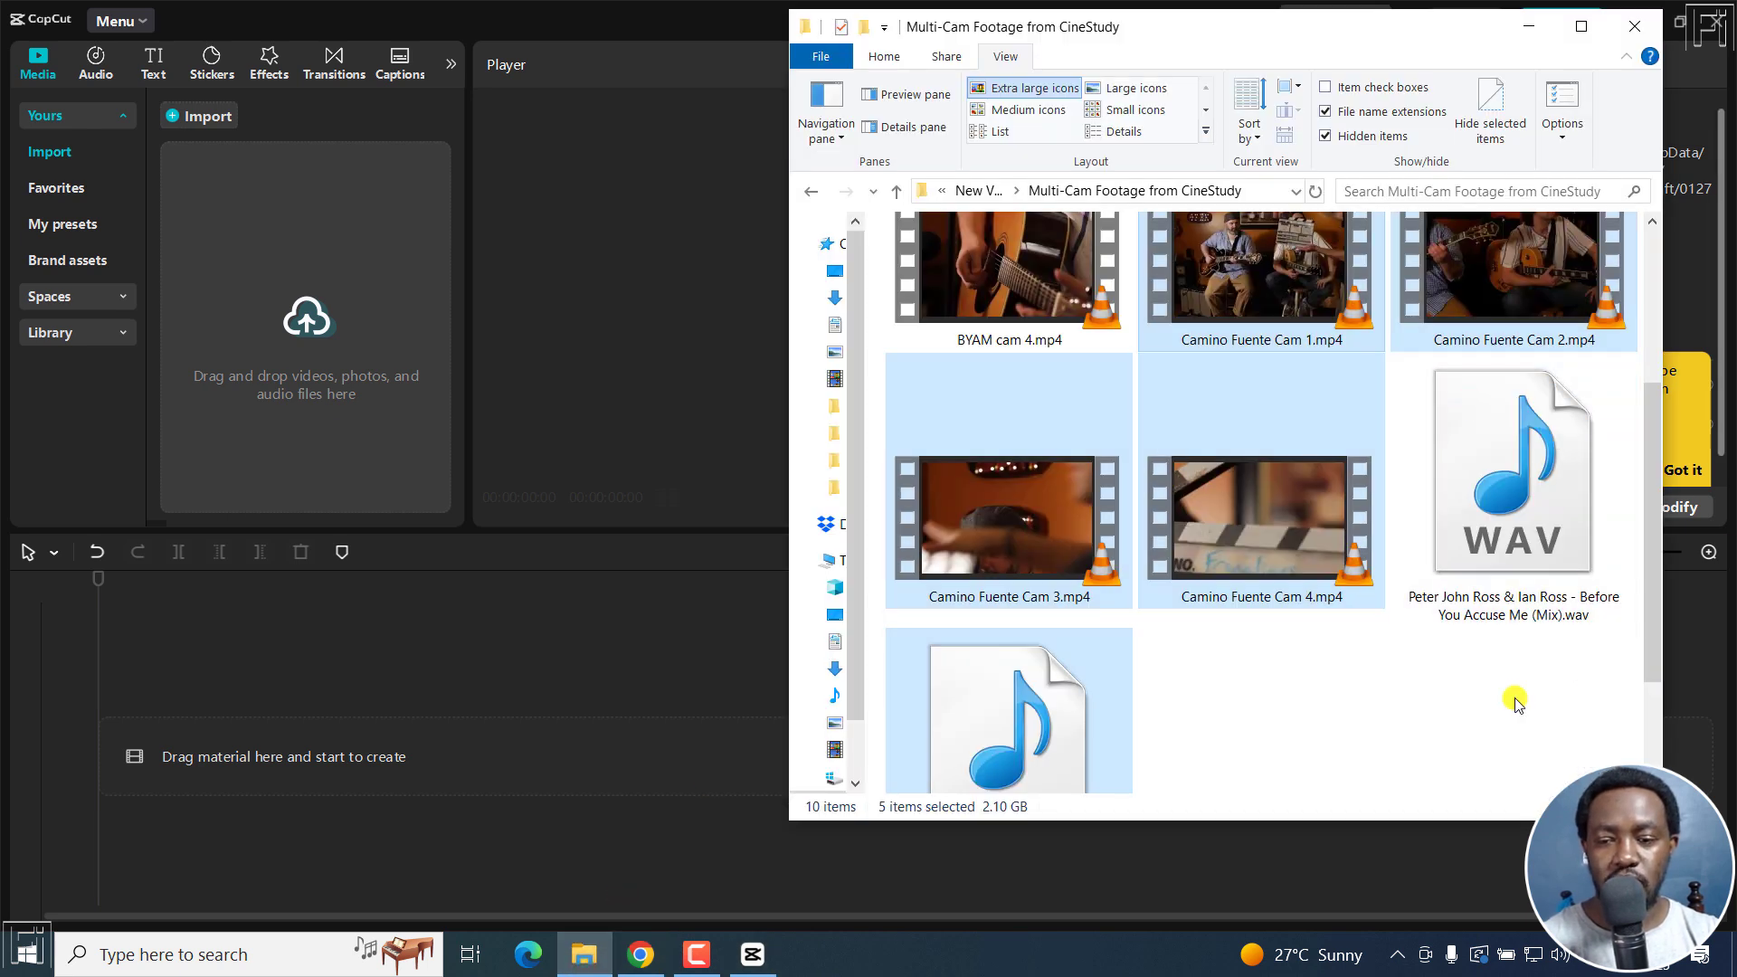
pyautogui.click(1435, 717)
pyautogui.click(1251, 312)
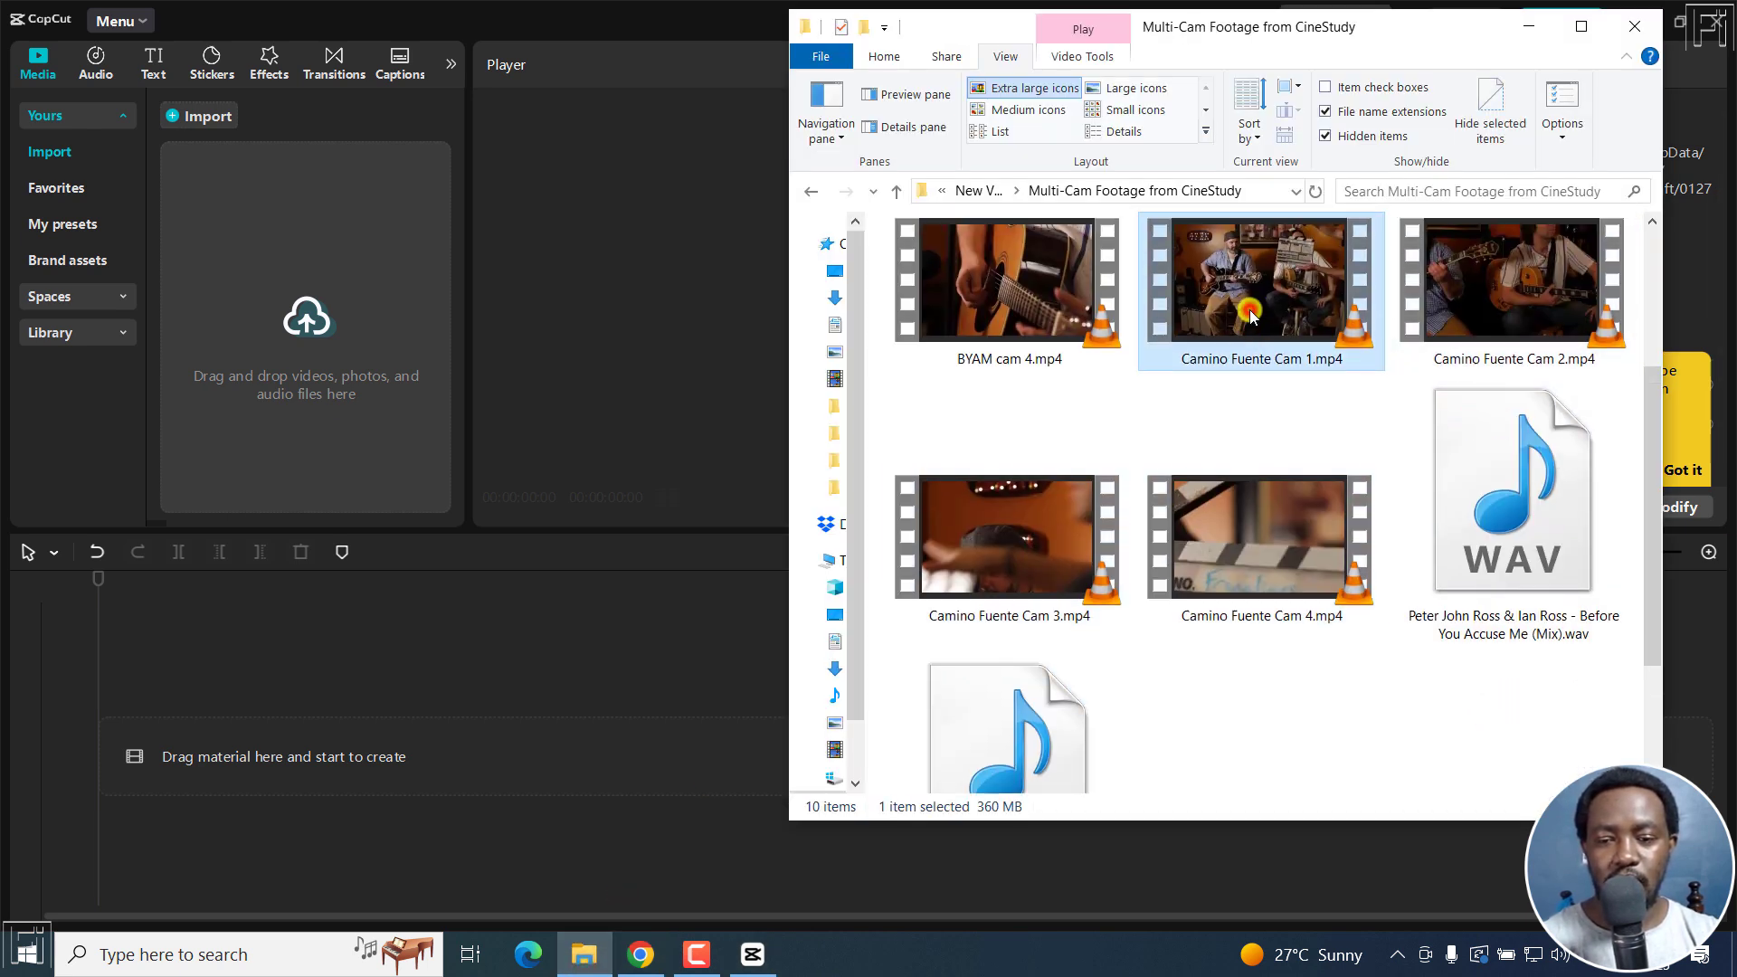
pyautogui.keyDown('ctrl'); pyautogui.click(1551, 333); pyautogui.keyUp('ctrl')
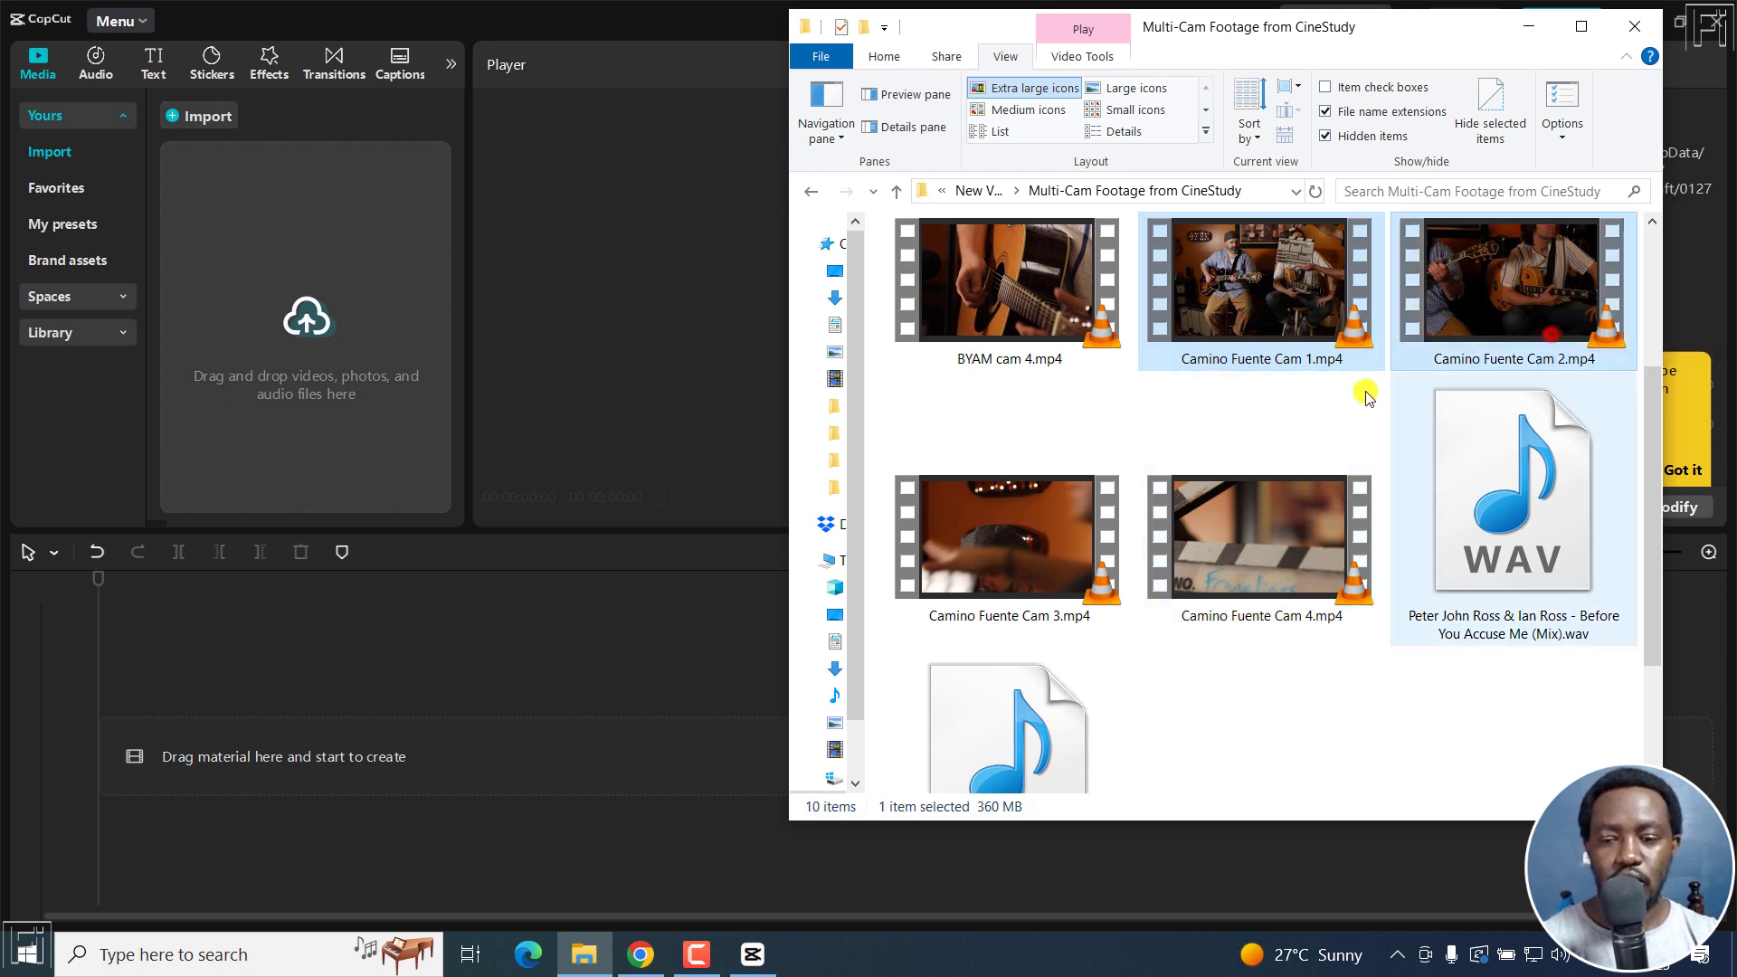
pyautogui.keyDown('ctrl'); pyautogui.click(1004, 553); pyautogui.keyUp('ctrl')
pyautogui.keyDown('ctrl'); pyautogui.click(1241, 532); pyautogui.keyUp('ctrl')
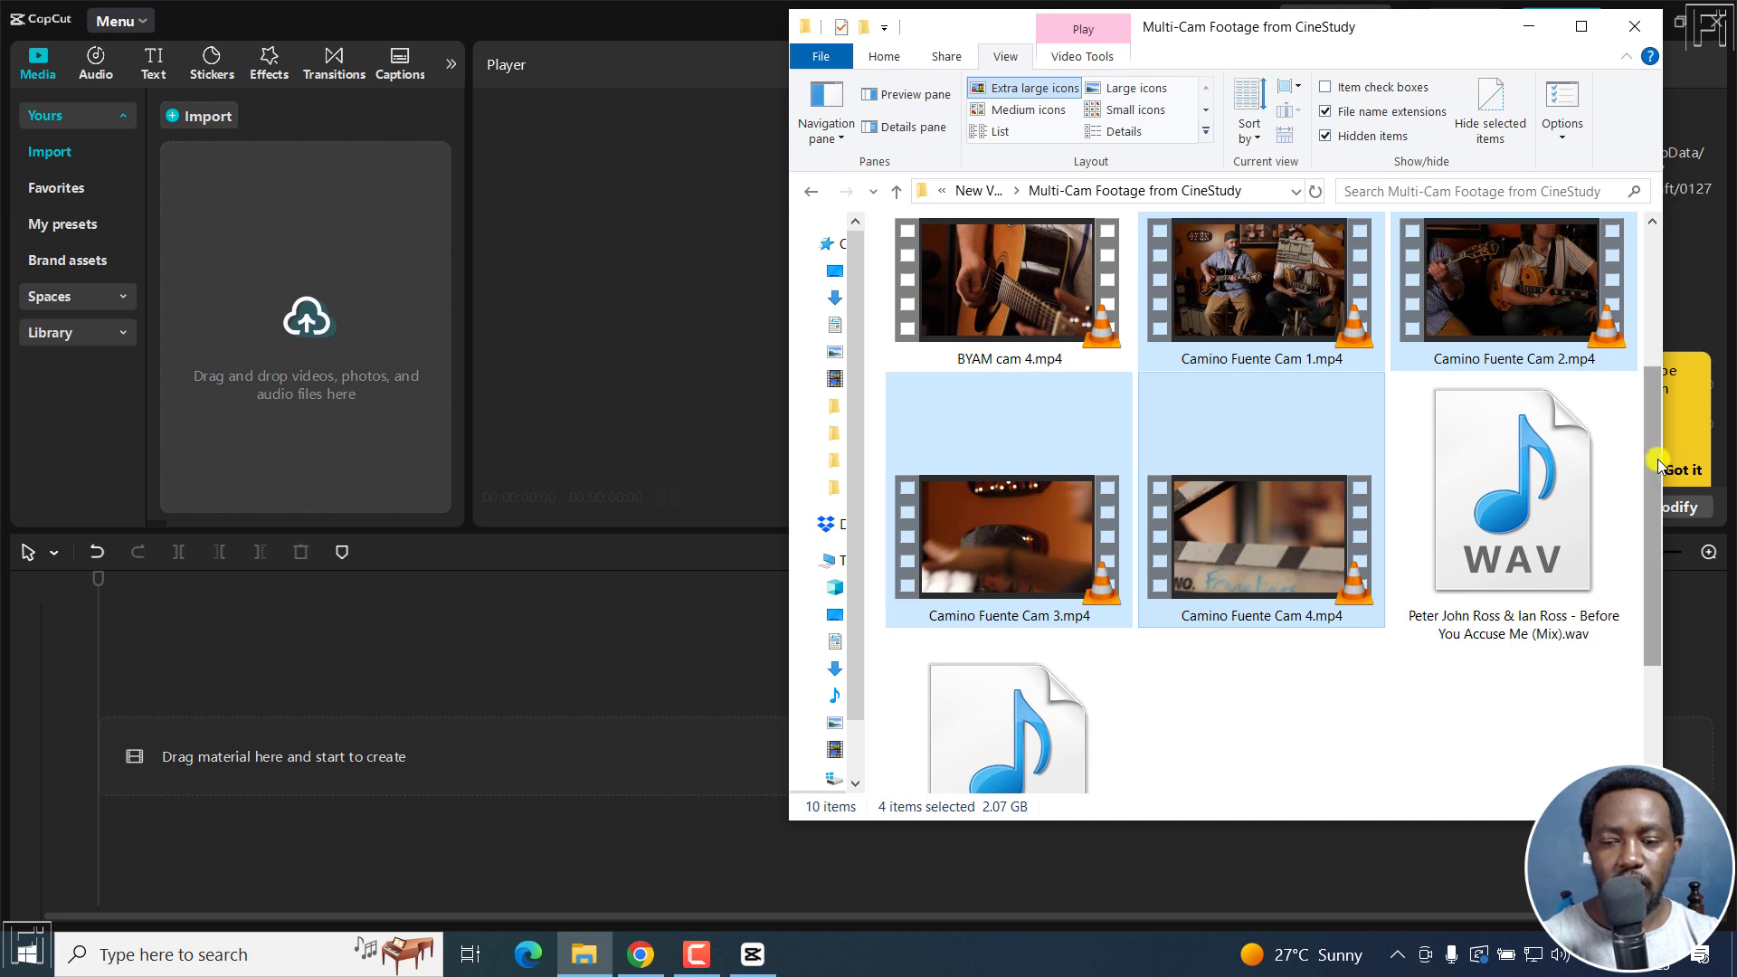
pyautogui.moveTo(1659, 466); pyautogui.dragTo(1660, 584)
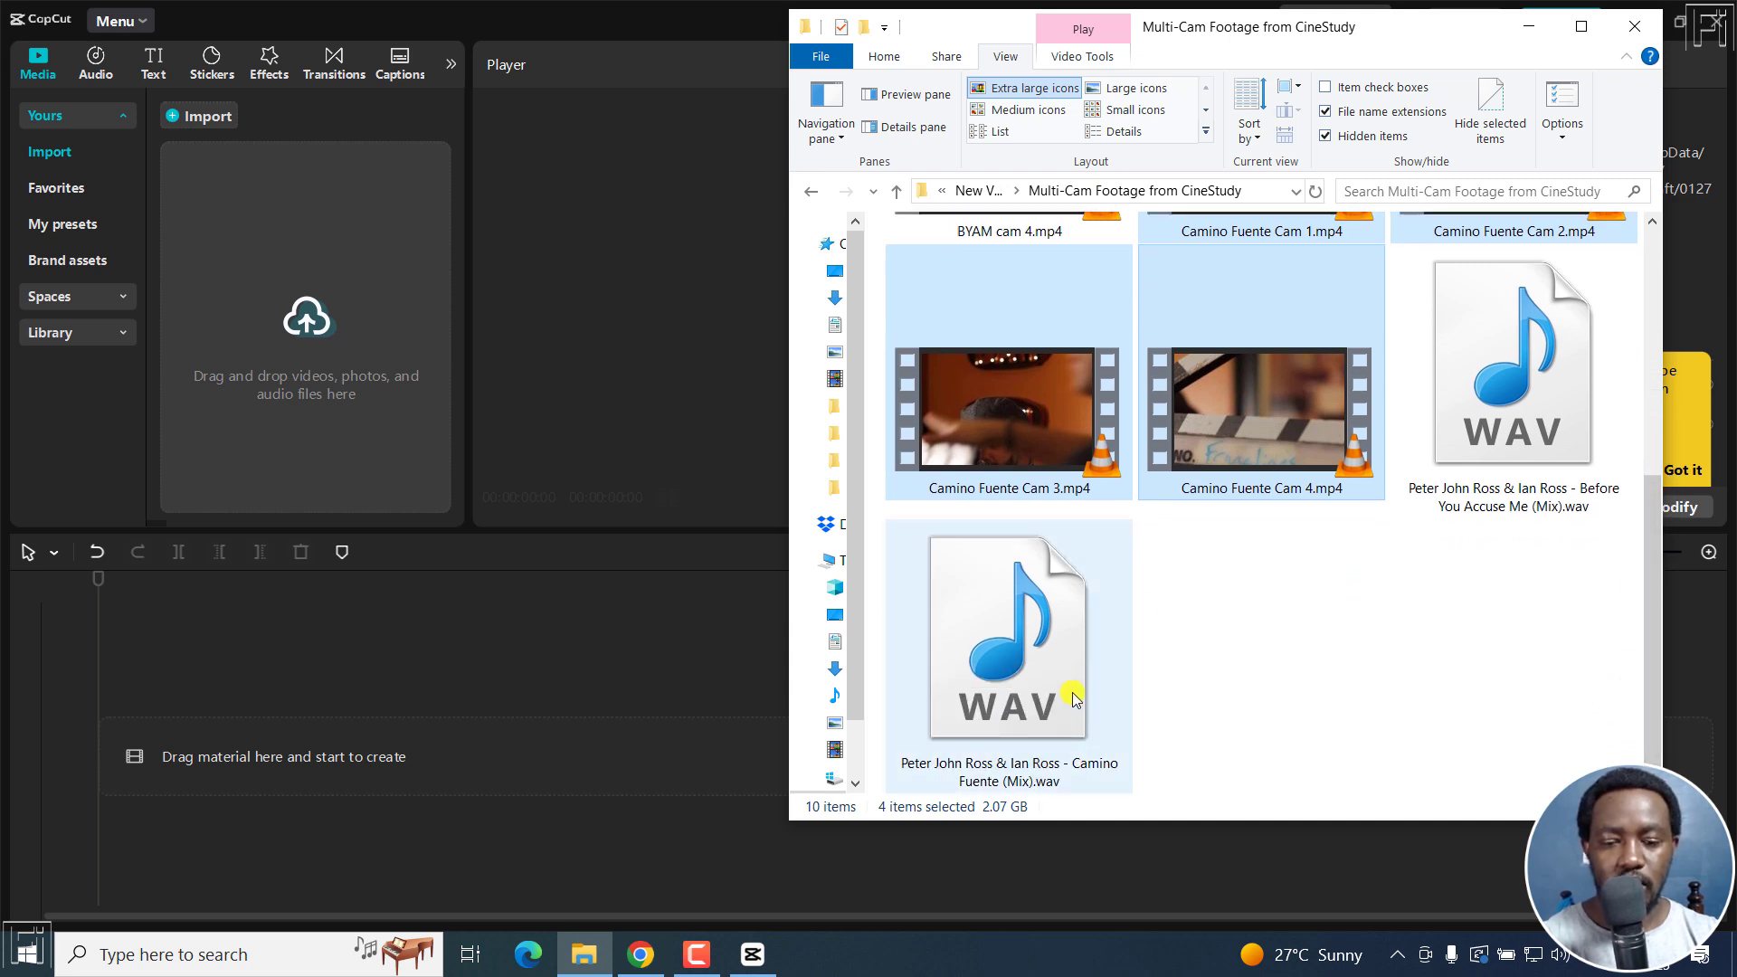
pyautogui.keyDown('ctrl'); pyautogui.click(1006, 698); pyautogui.keyUp('ctrl')
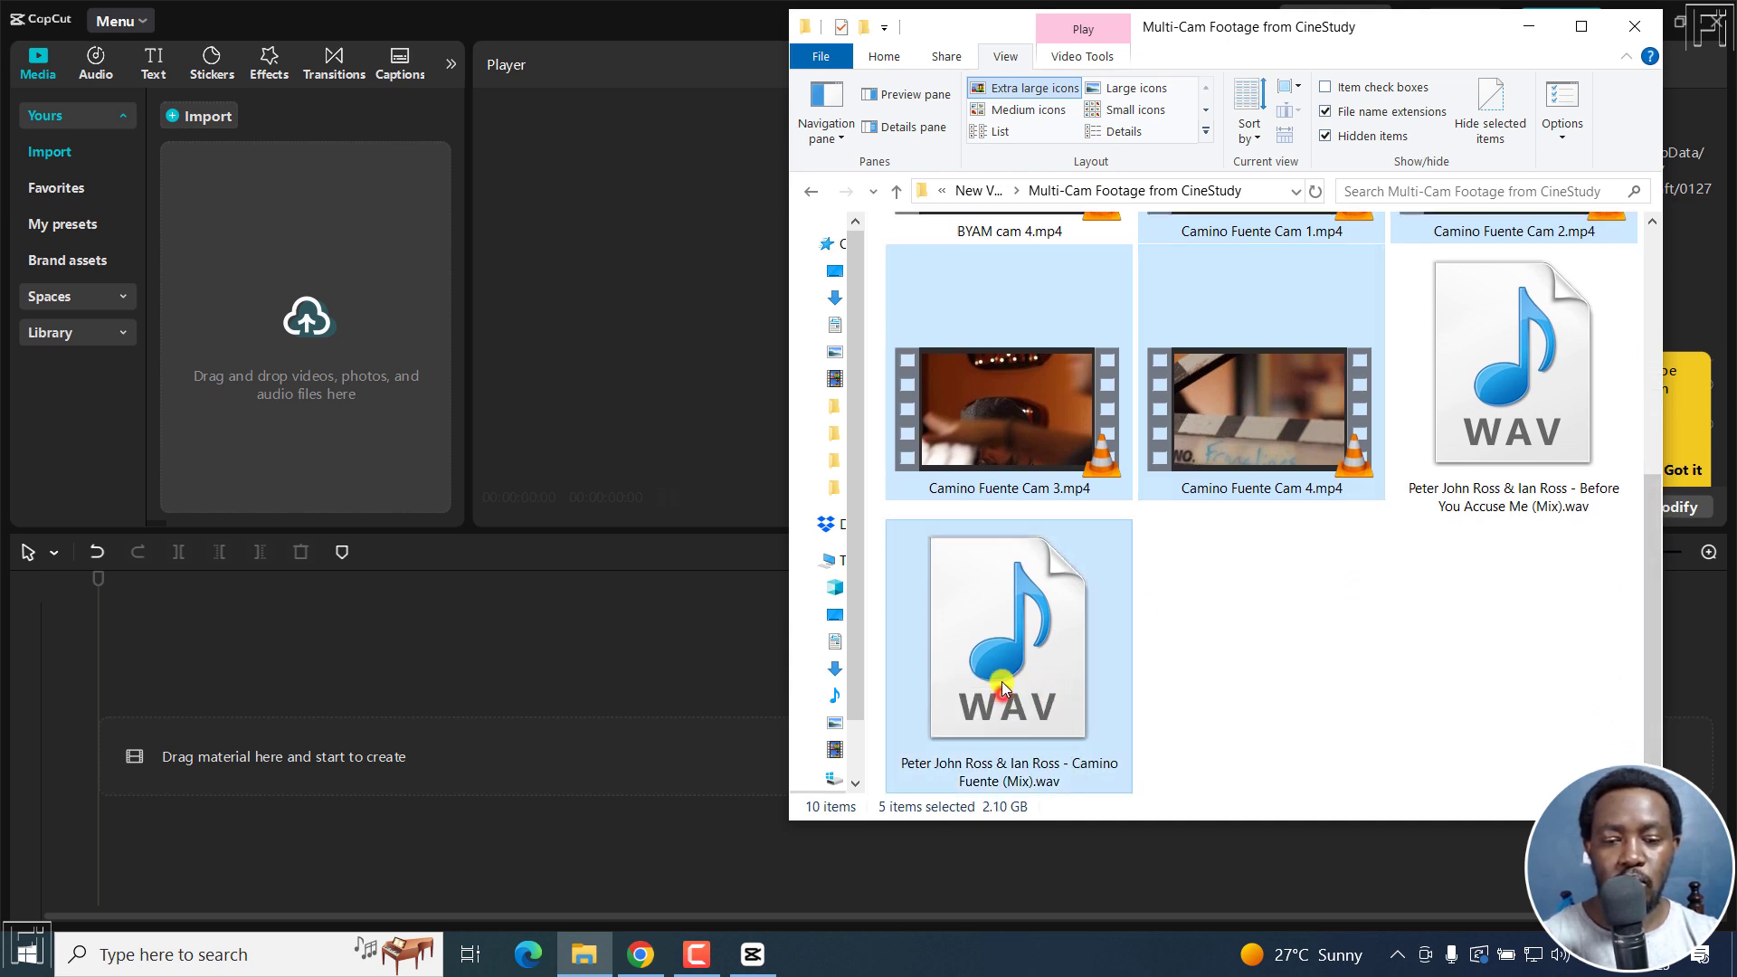
pyautogui.moveTo(980, 432); pyautogui.dragTo(323, 351)
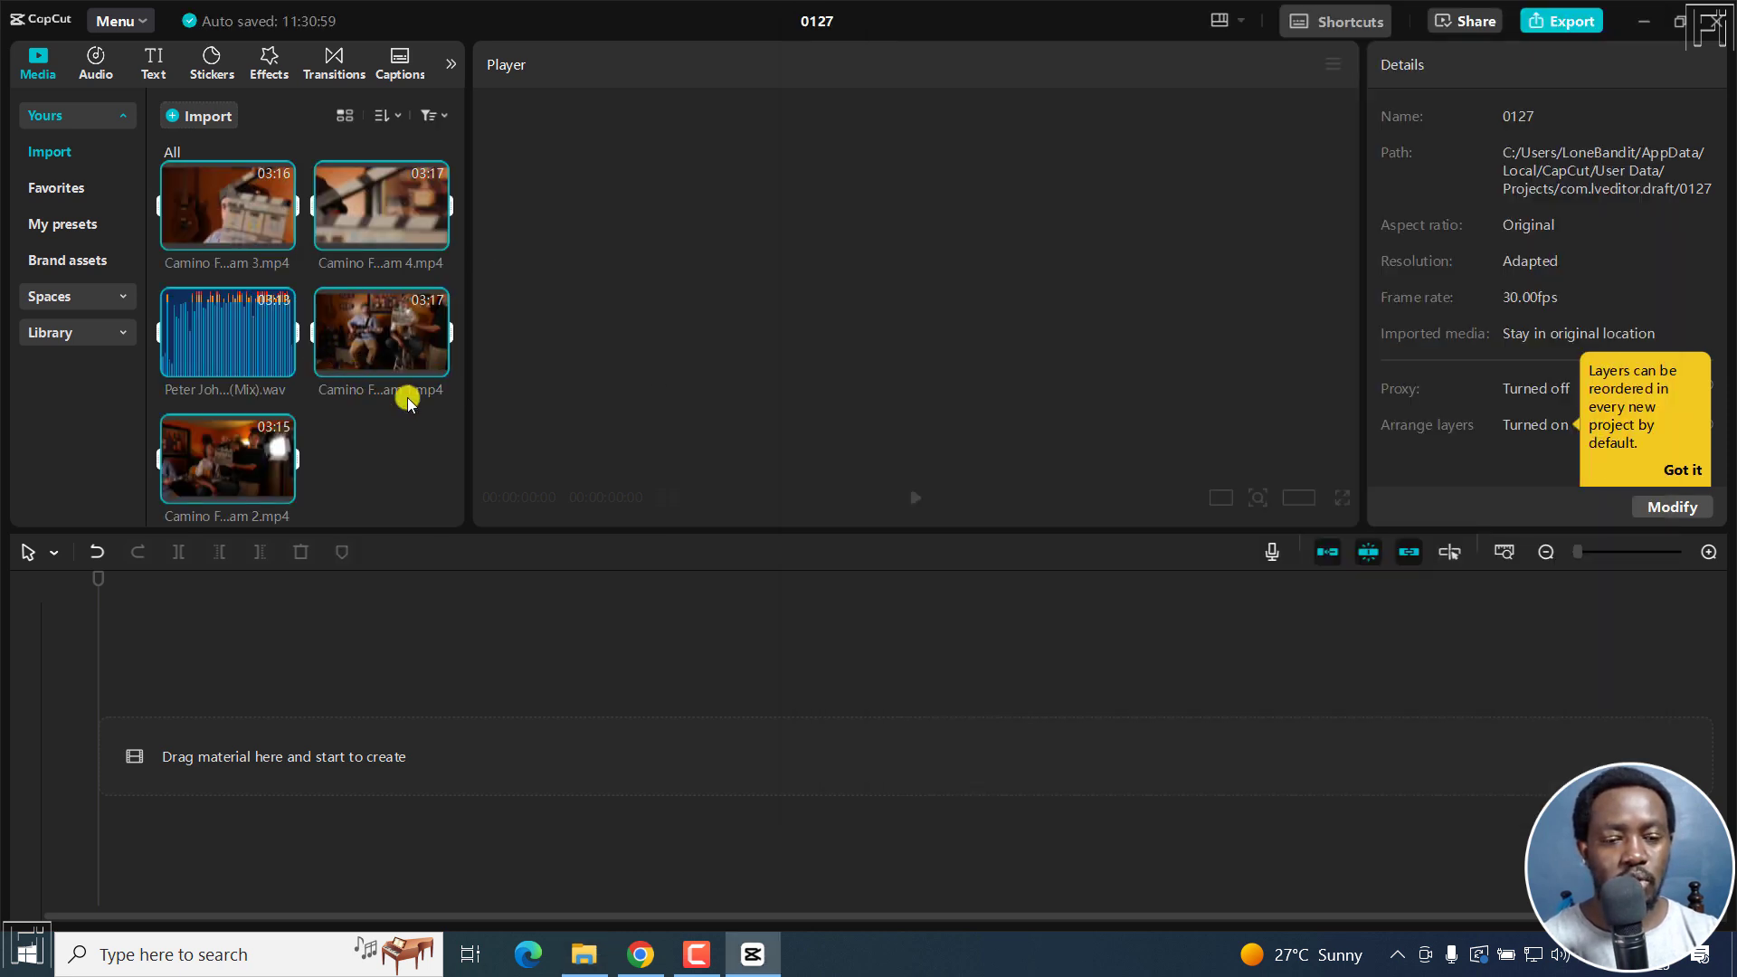
# Step: Select all four Camino Fuente camera clips and the audio mix in the project's imported media
pyautogui.click(400, 458)
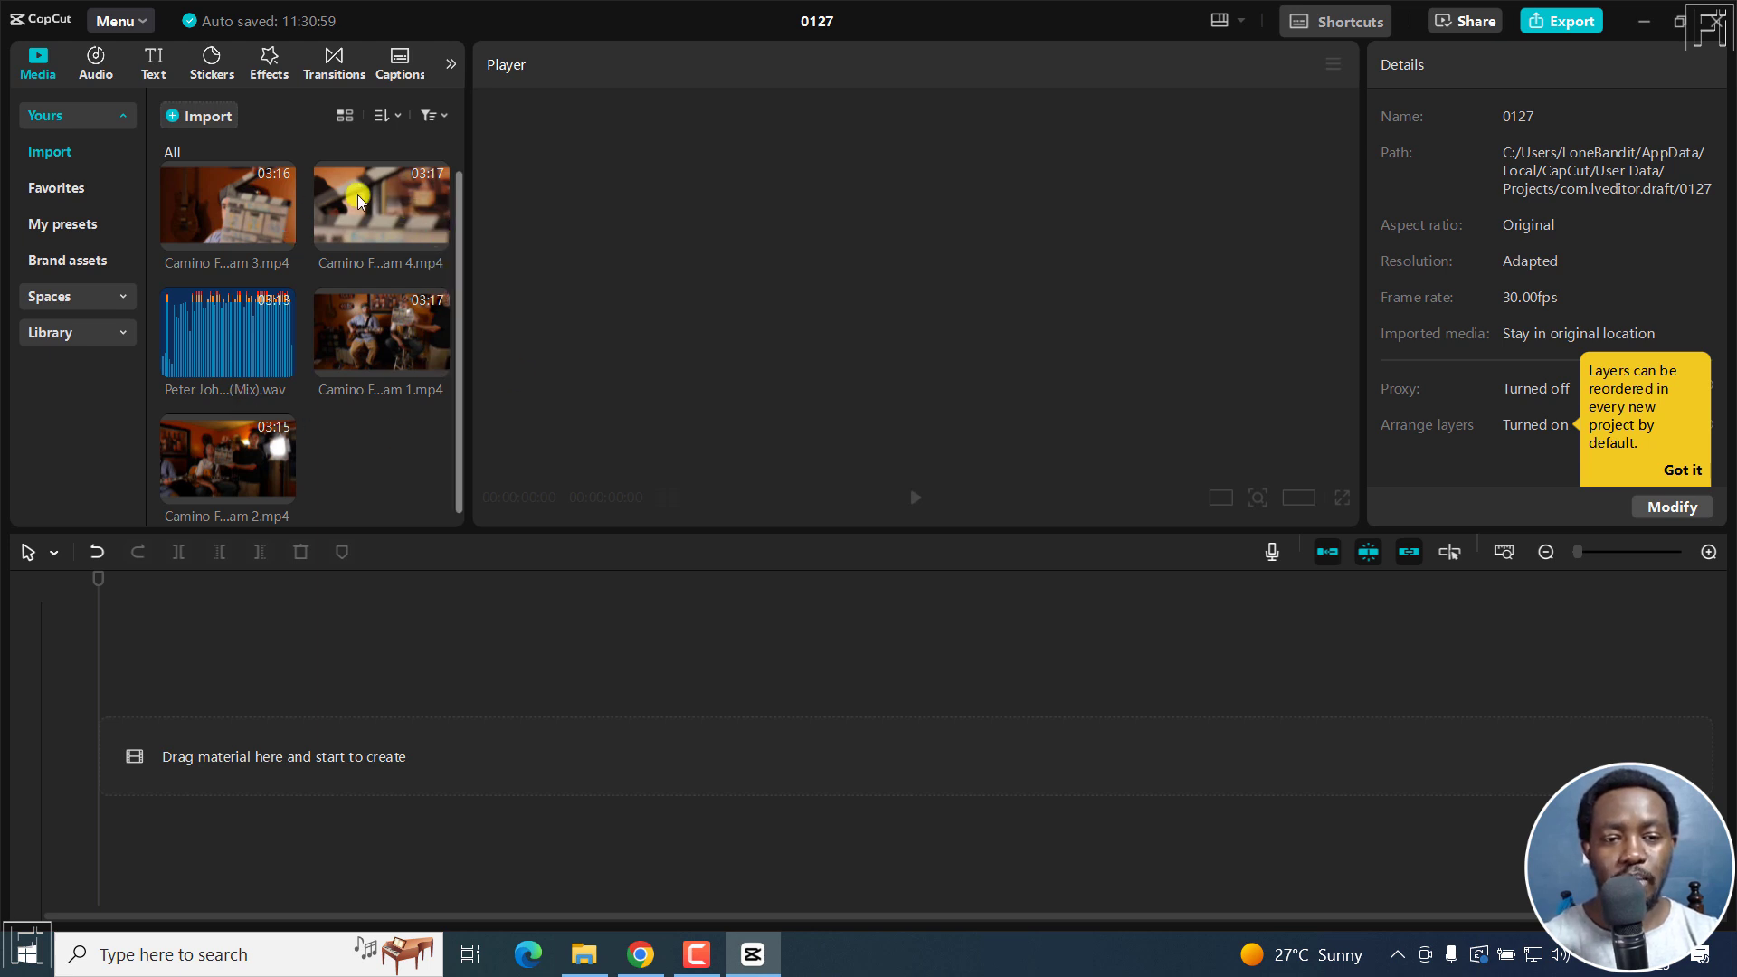
pyautogui.click(343, 440)
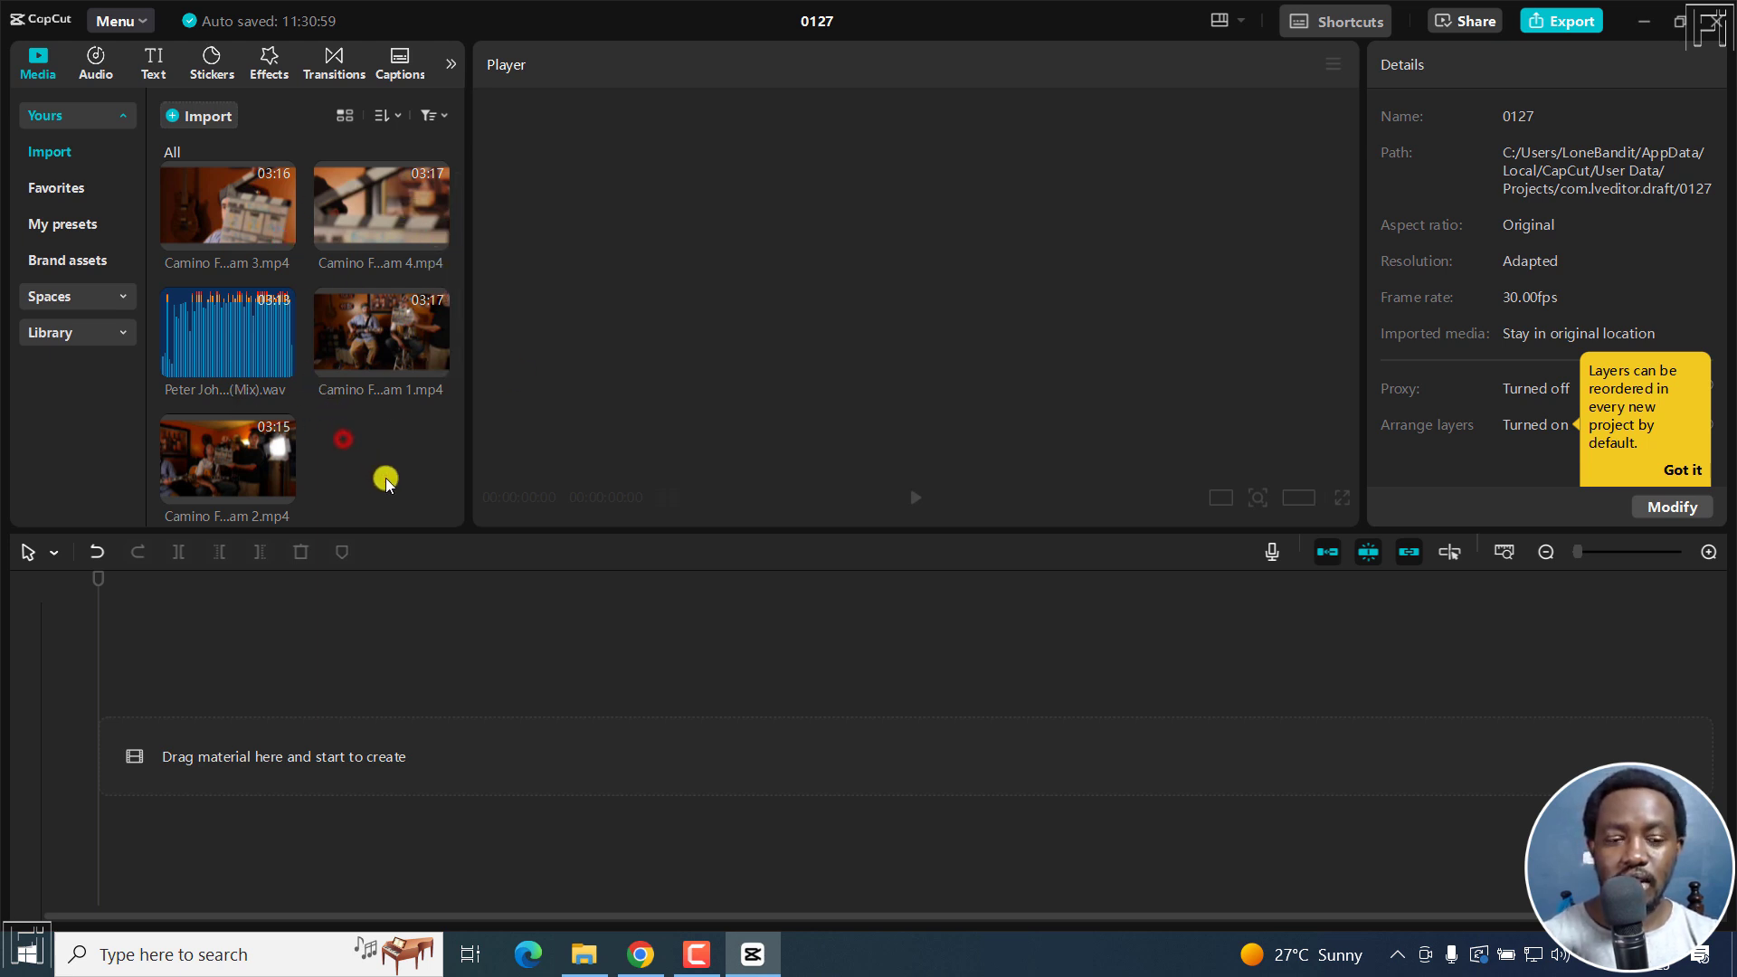
pyautogui.moveTo(386, 482); pyautogui.dragTo(207, 200)
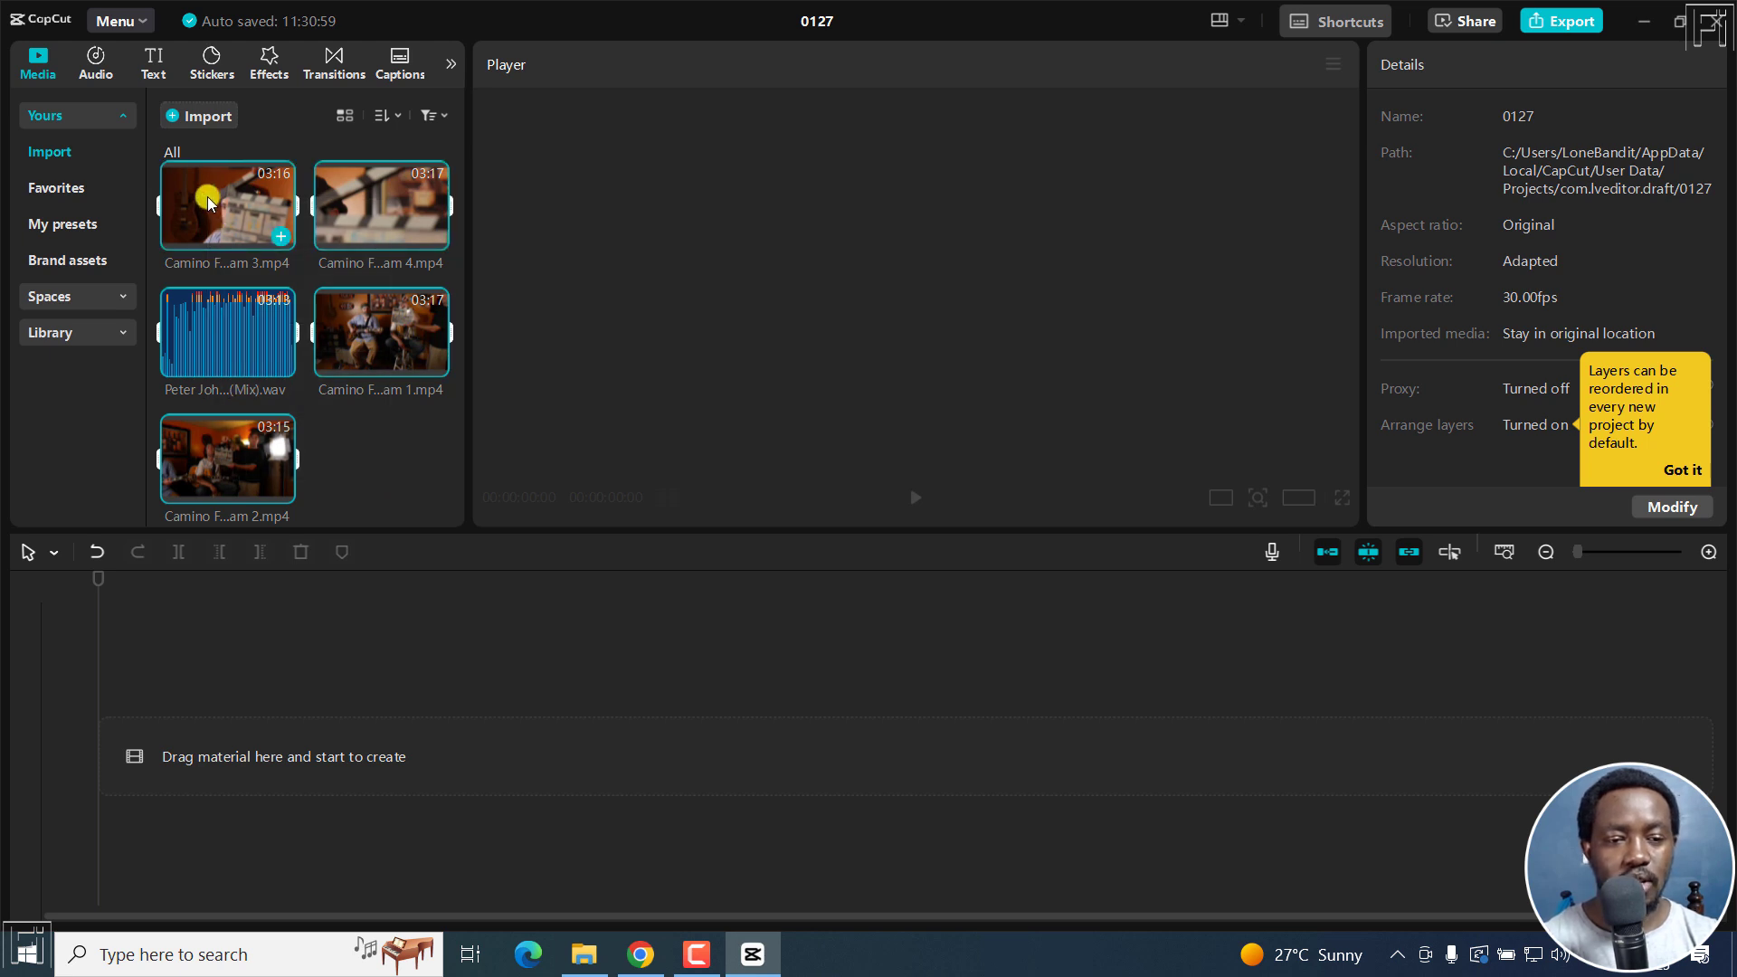
pyautogui.rightClick(207, 200)
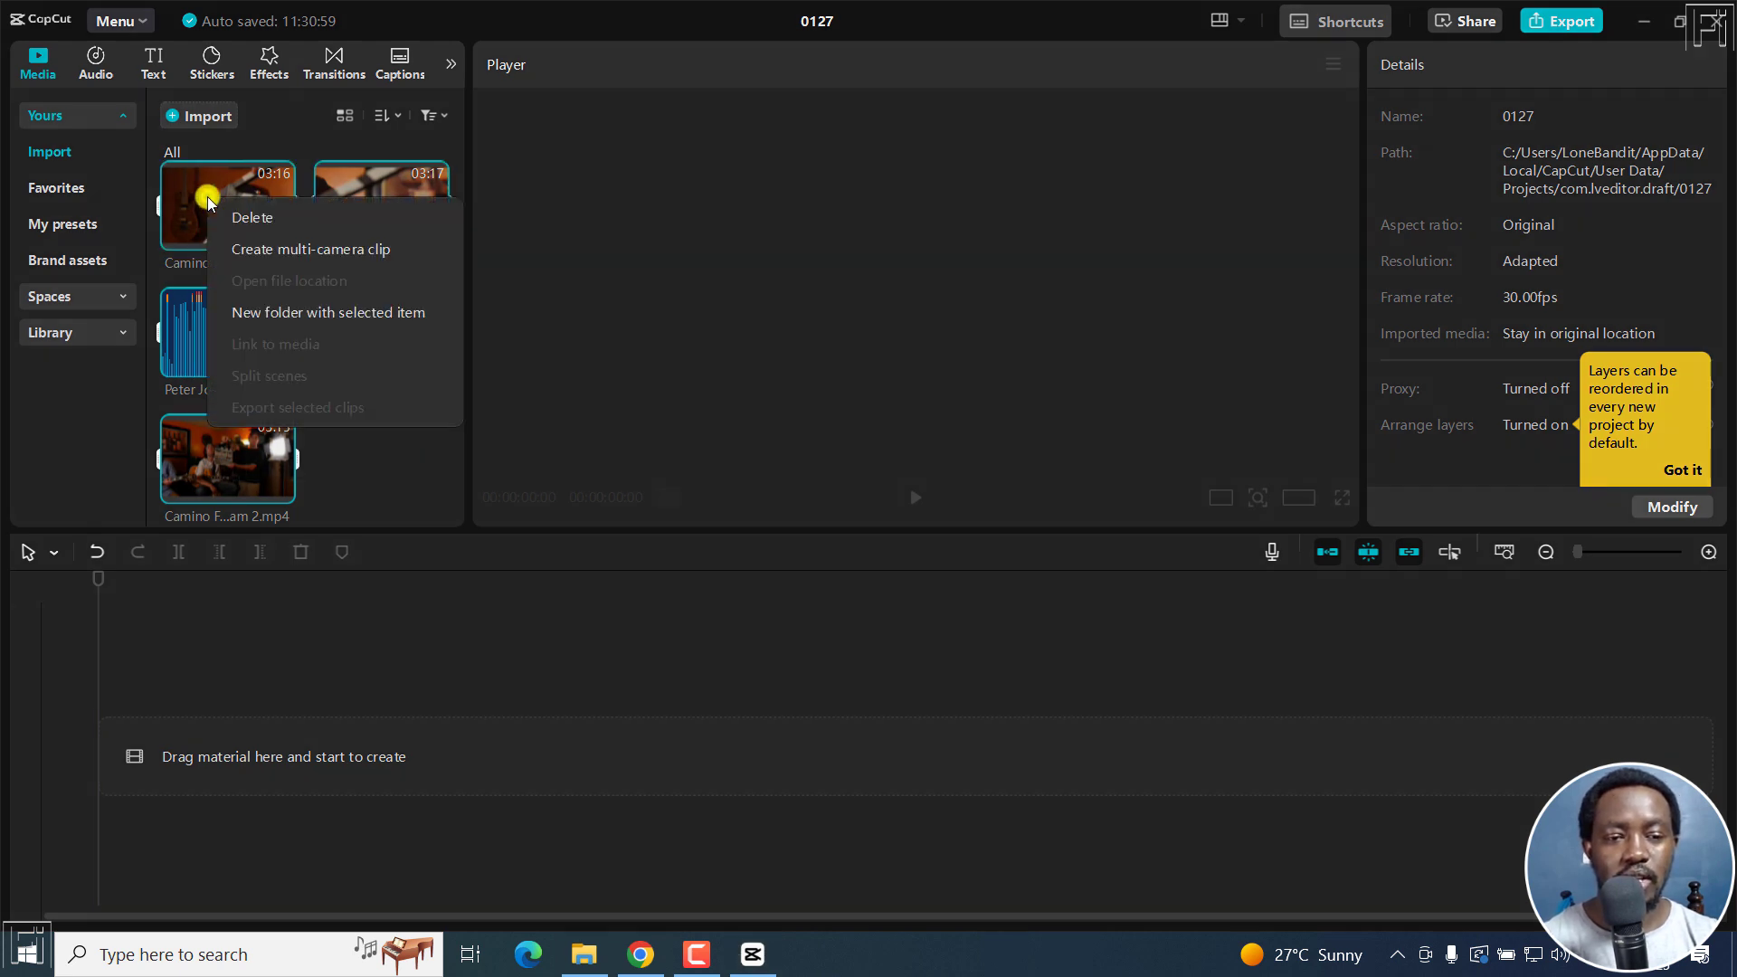
pyautogui.click(306, 250)
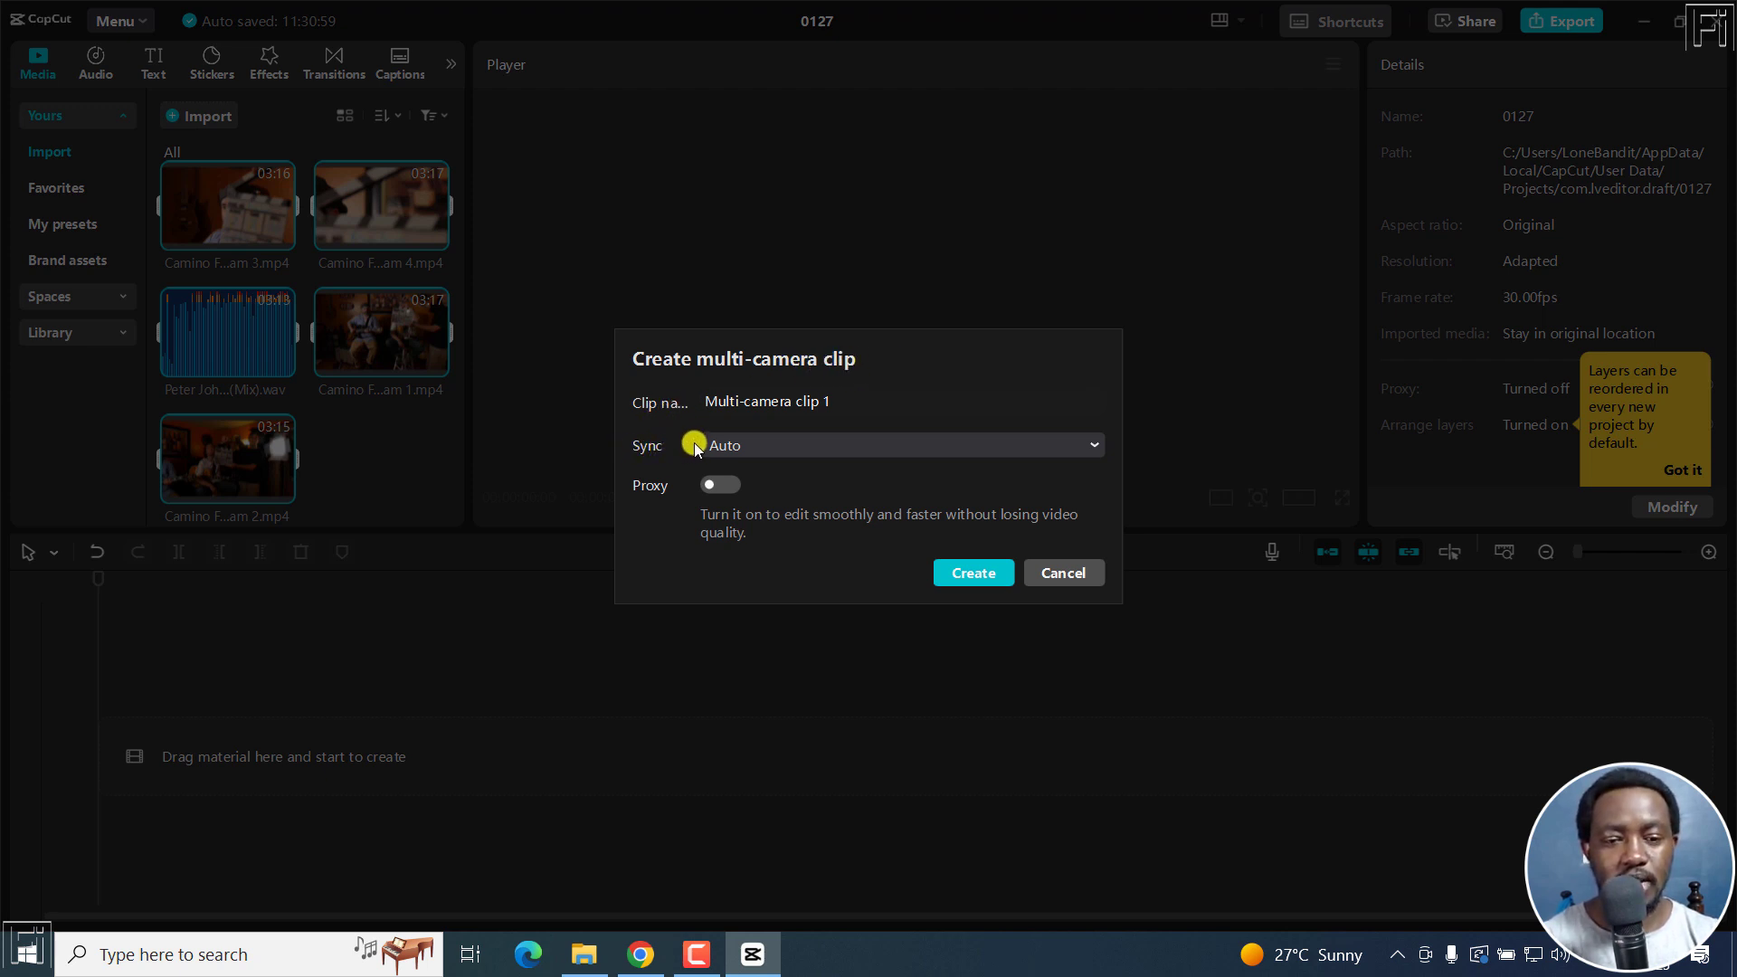
pyautogui.click(1093, 443)
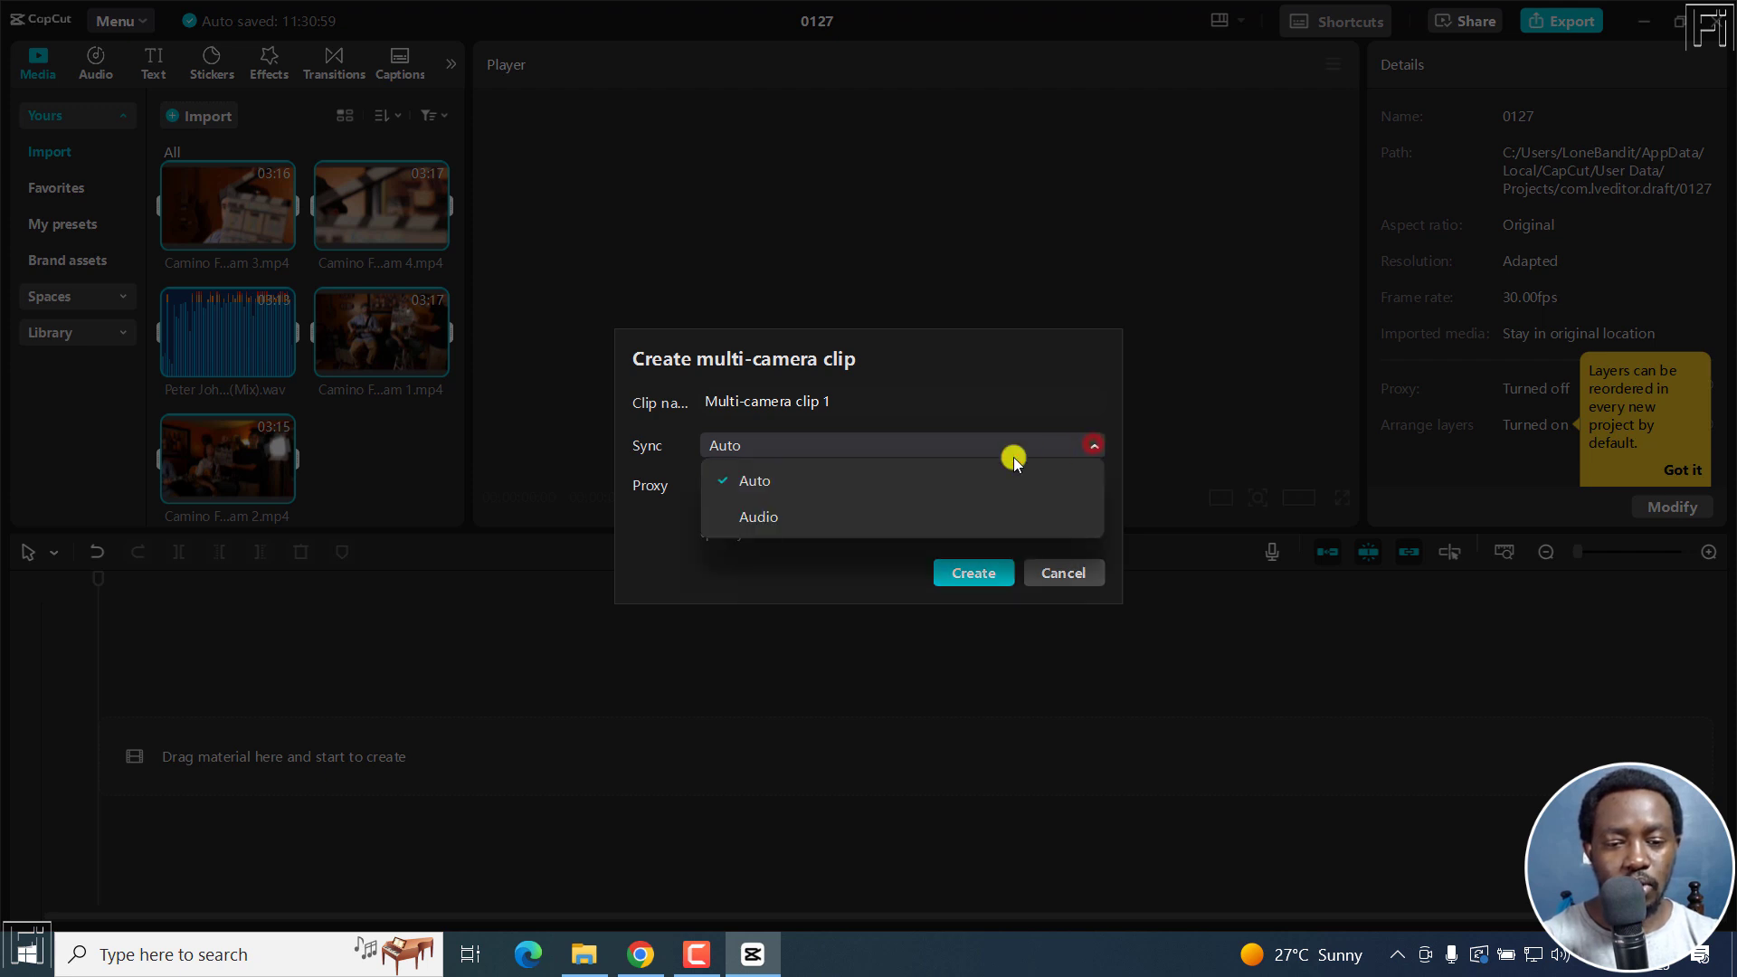
pyautogui.click(633, 465)
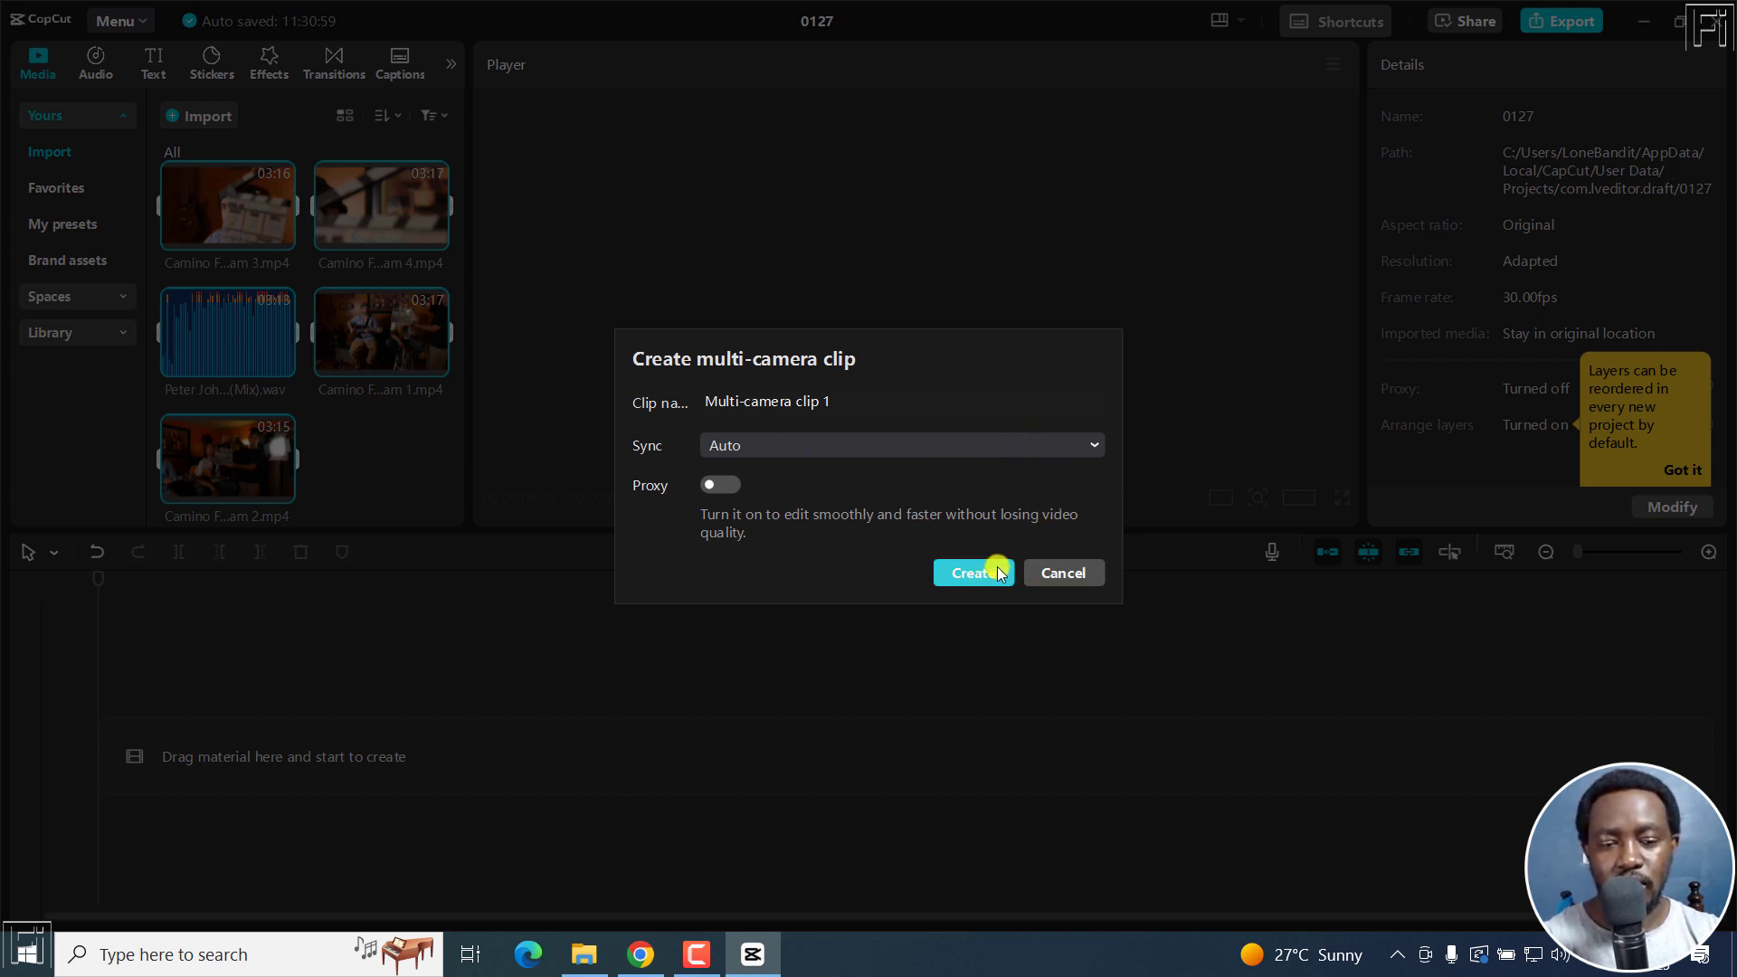
pyautogui.click(1082, 575)
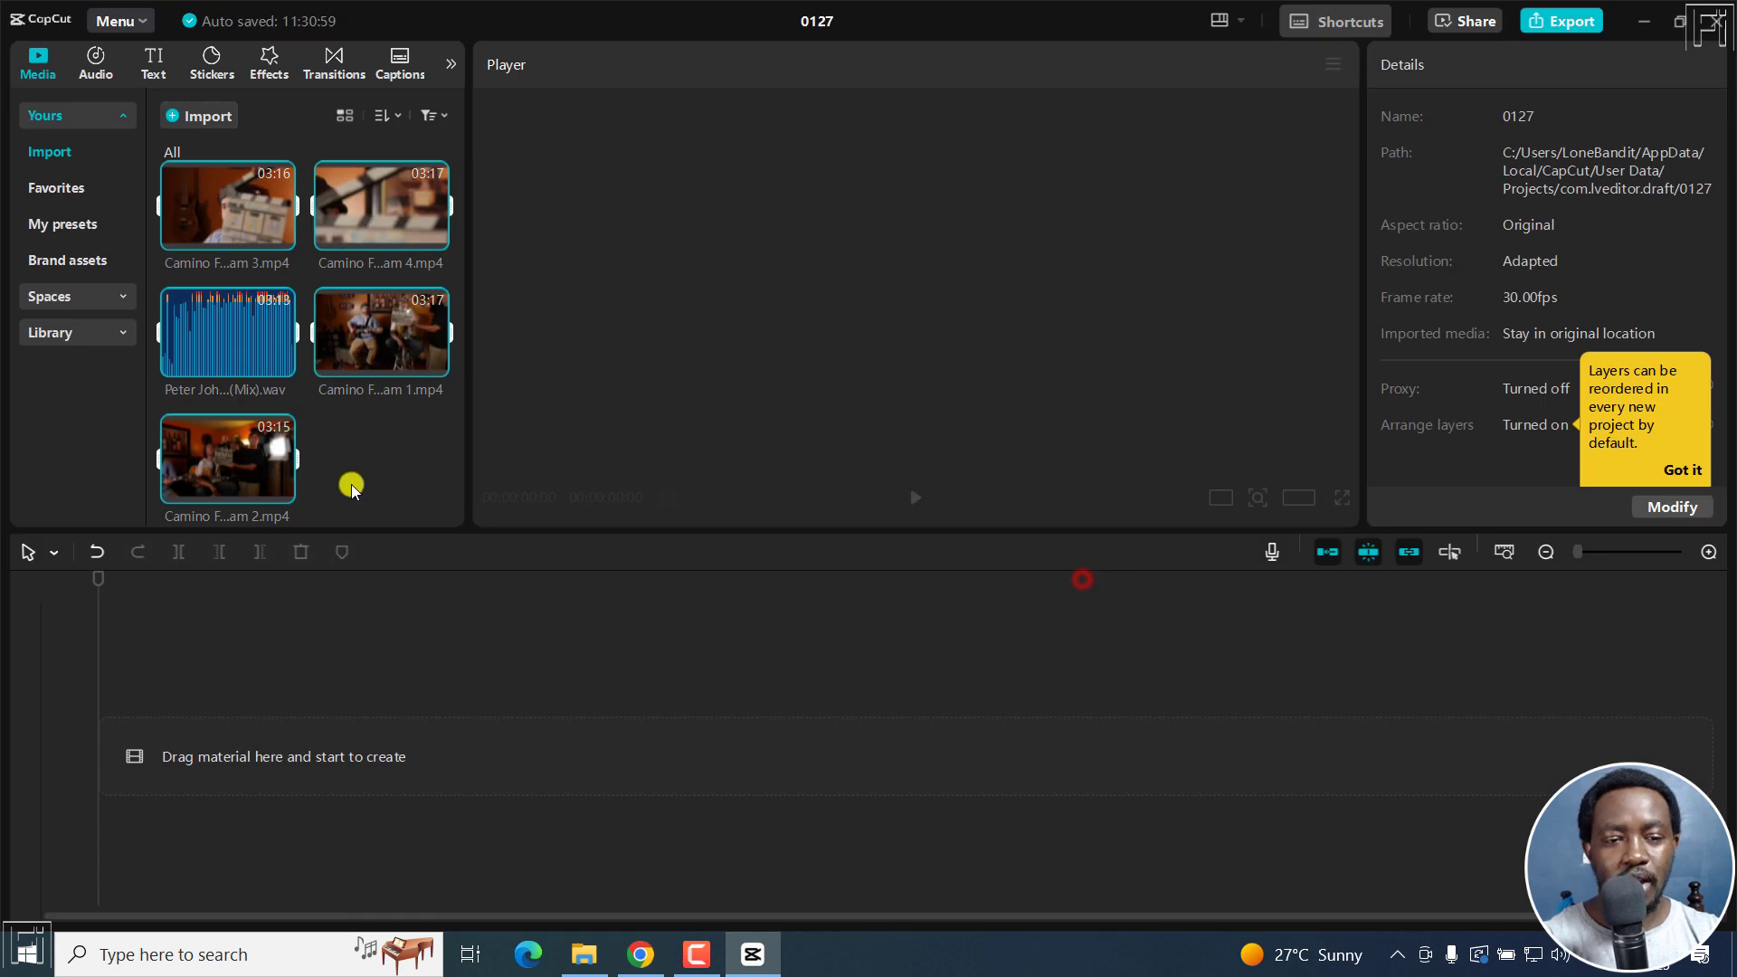
# Step: Add the four selected camera clips and the audio mix to the start of the timeline
pyautogui.moveTo(215, 345); pyautogui.dragTo(167, 752)
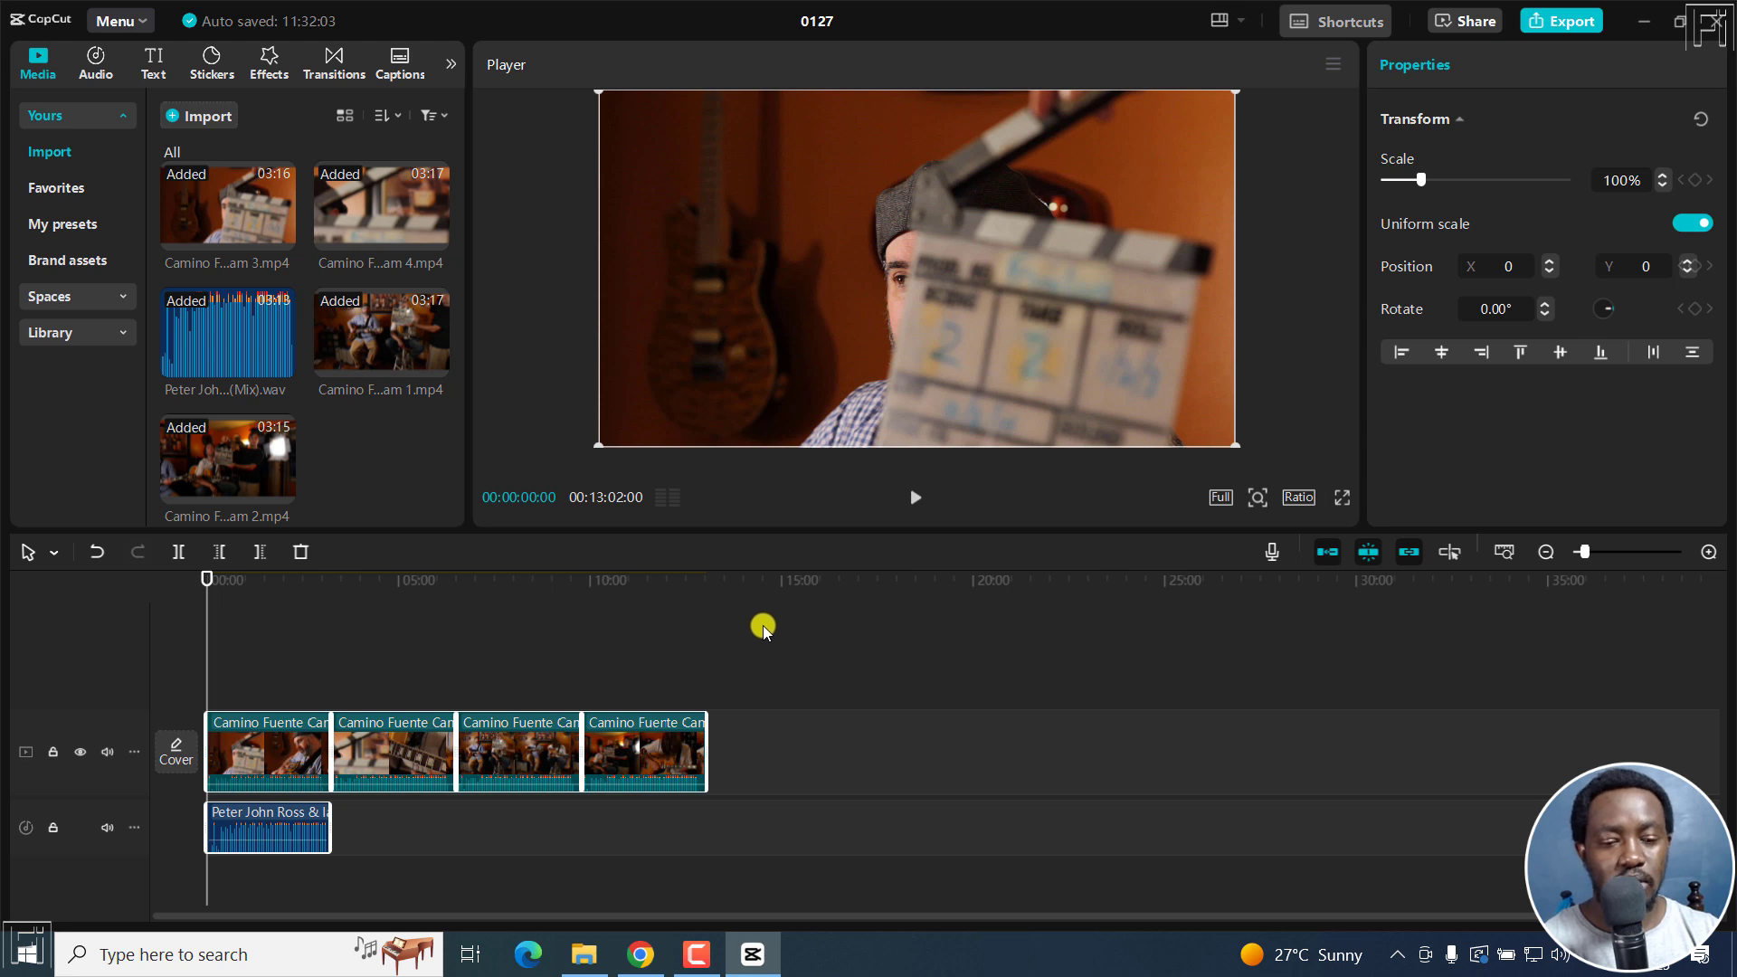
pyautogui.click(786, 674)
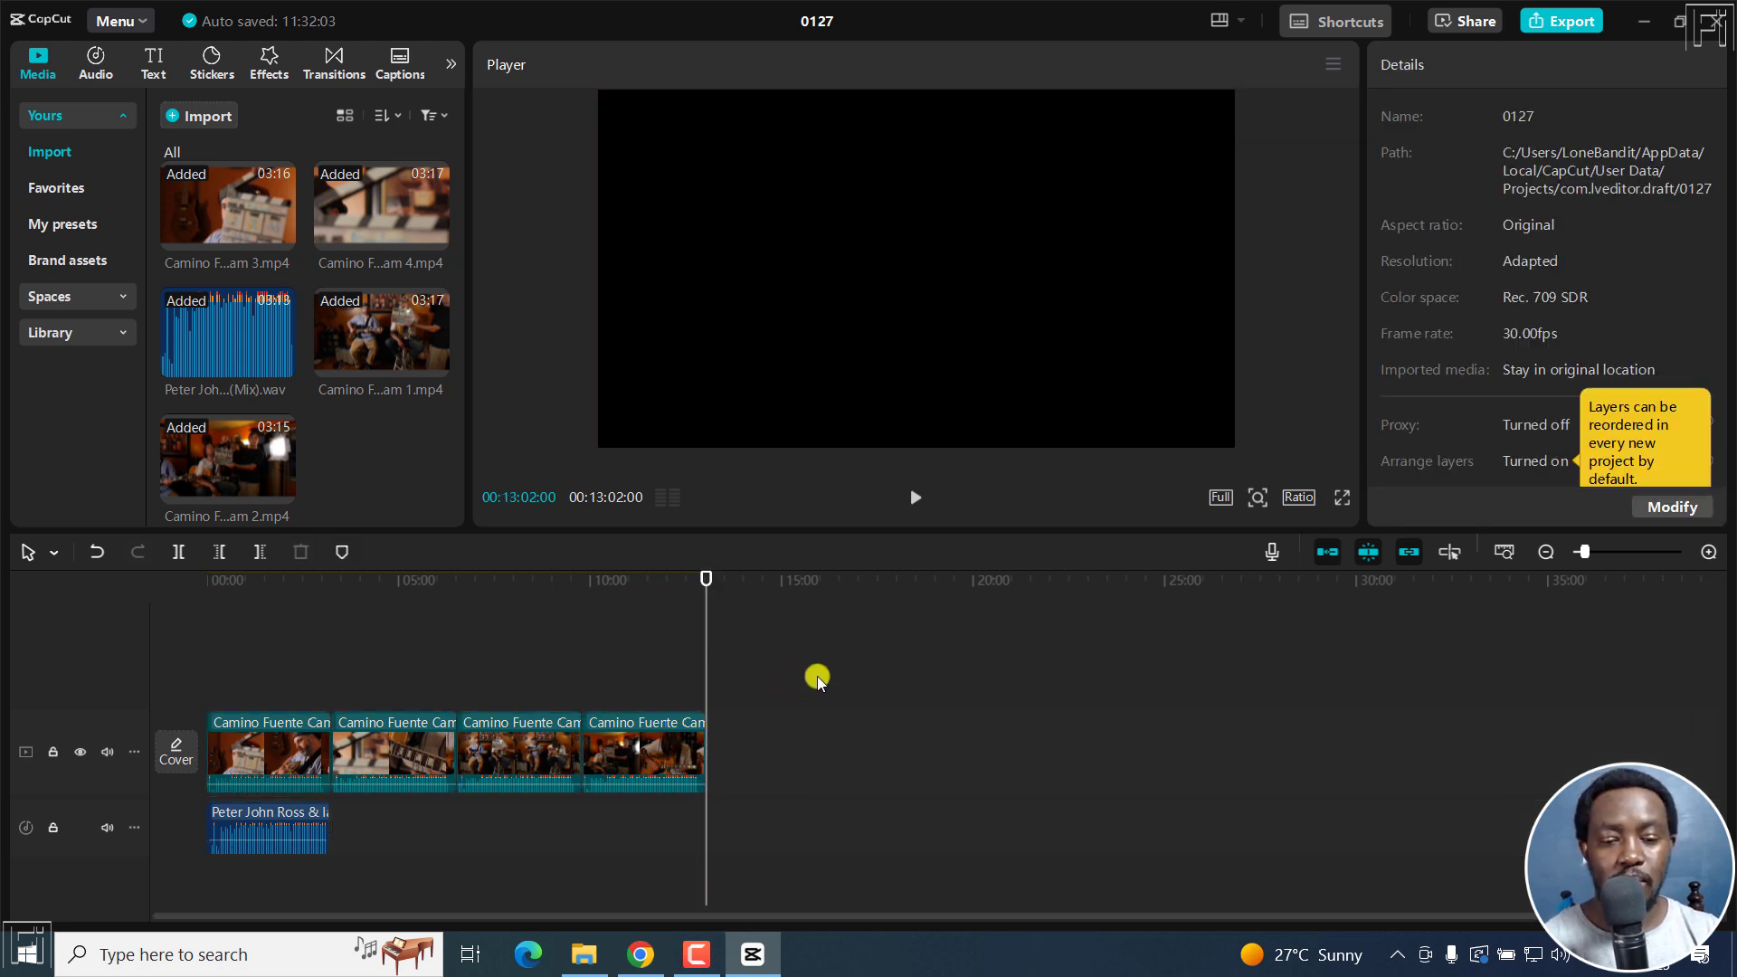
# Step: Create a multi-camera clip from all the video and audio clips on the timeline, using Auto sync with Proxy off
pyautogui.moveTo(812, 667); pyautogui.dragTo(259, 841)
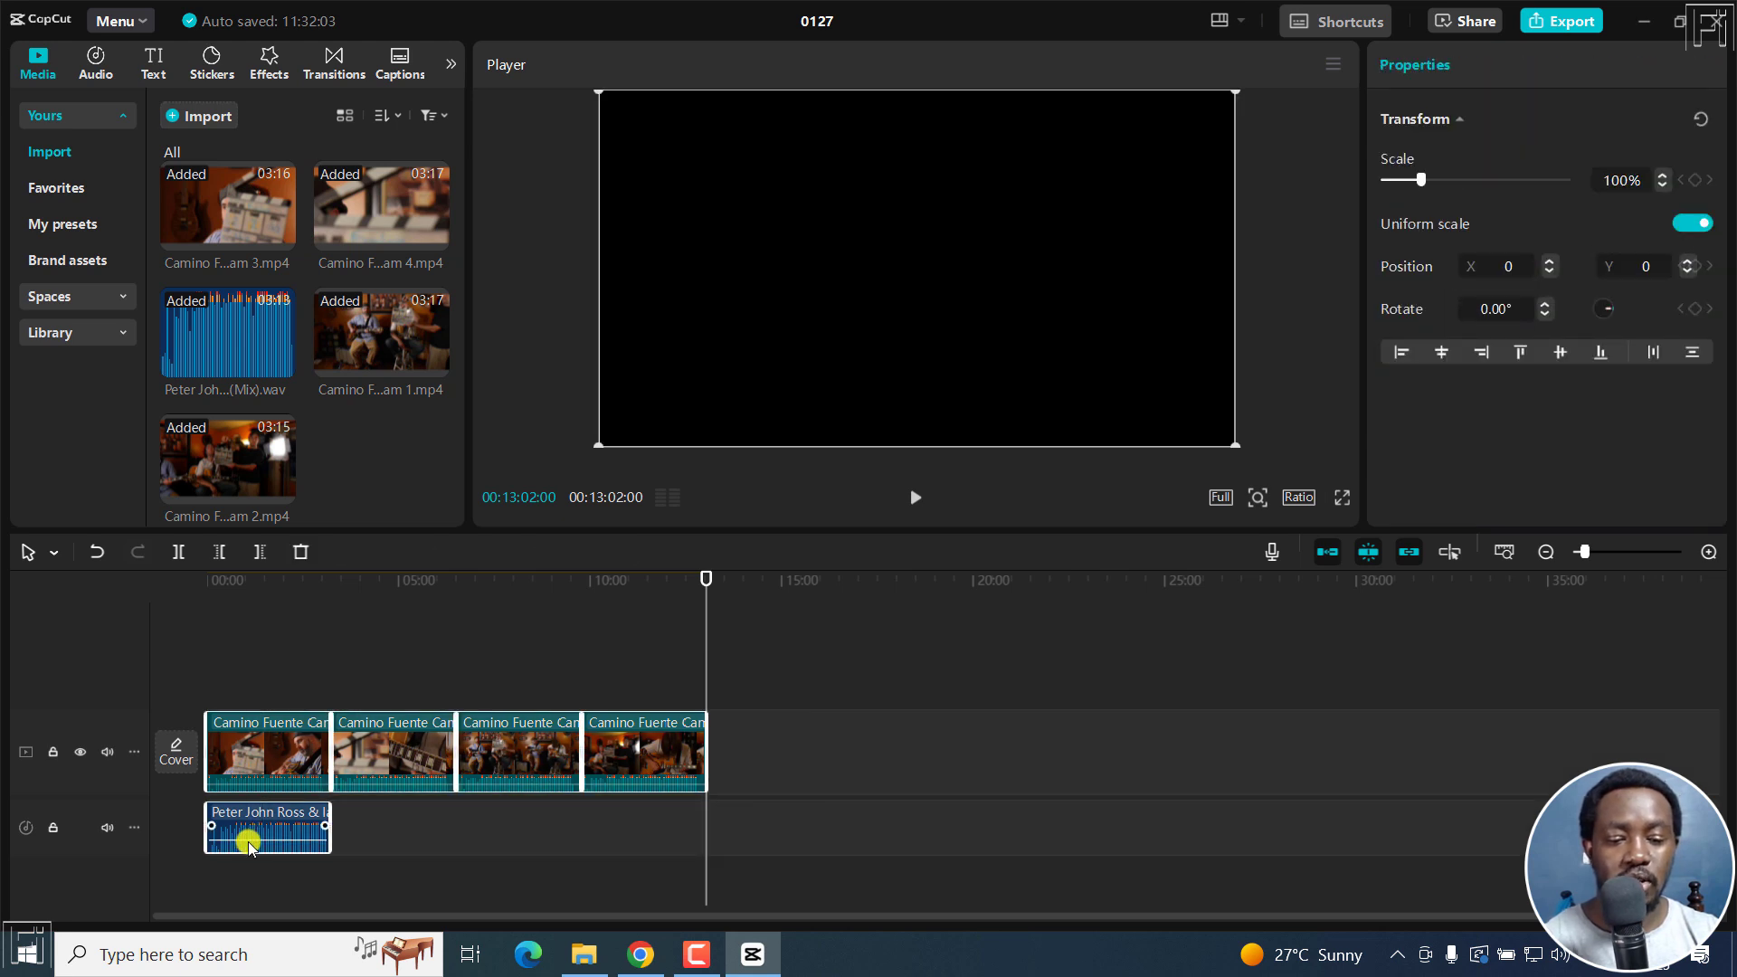
pyautogui.rightClick(294, 750)
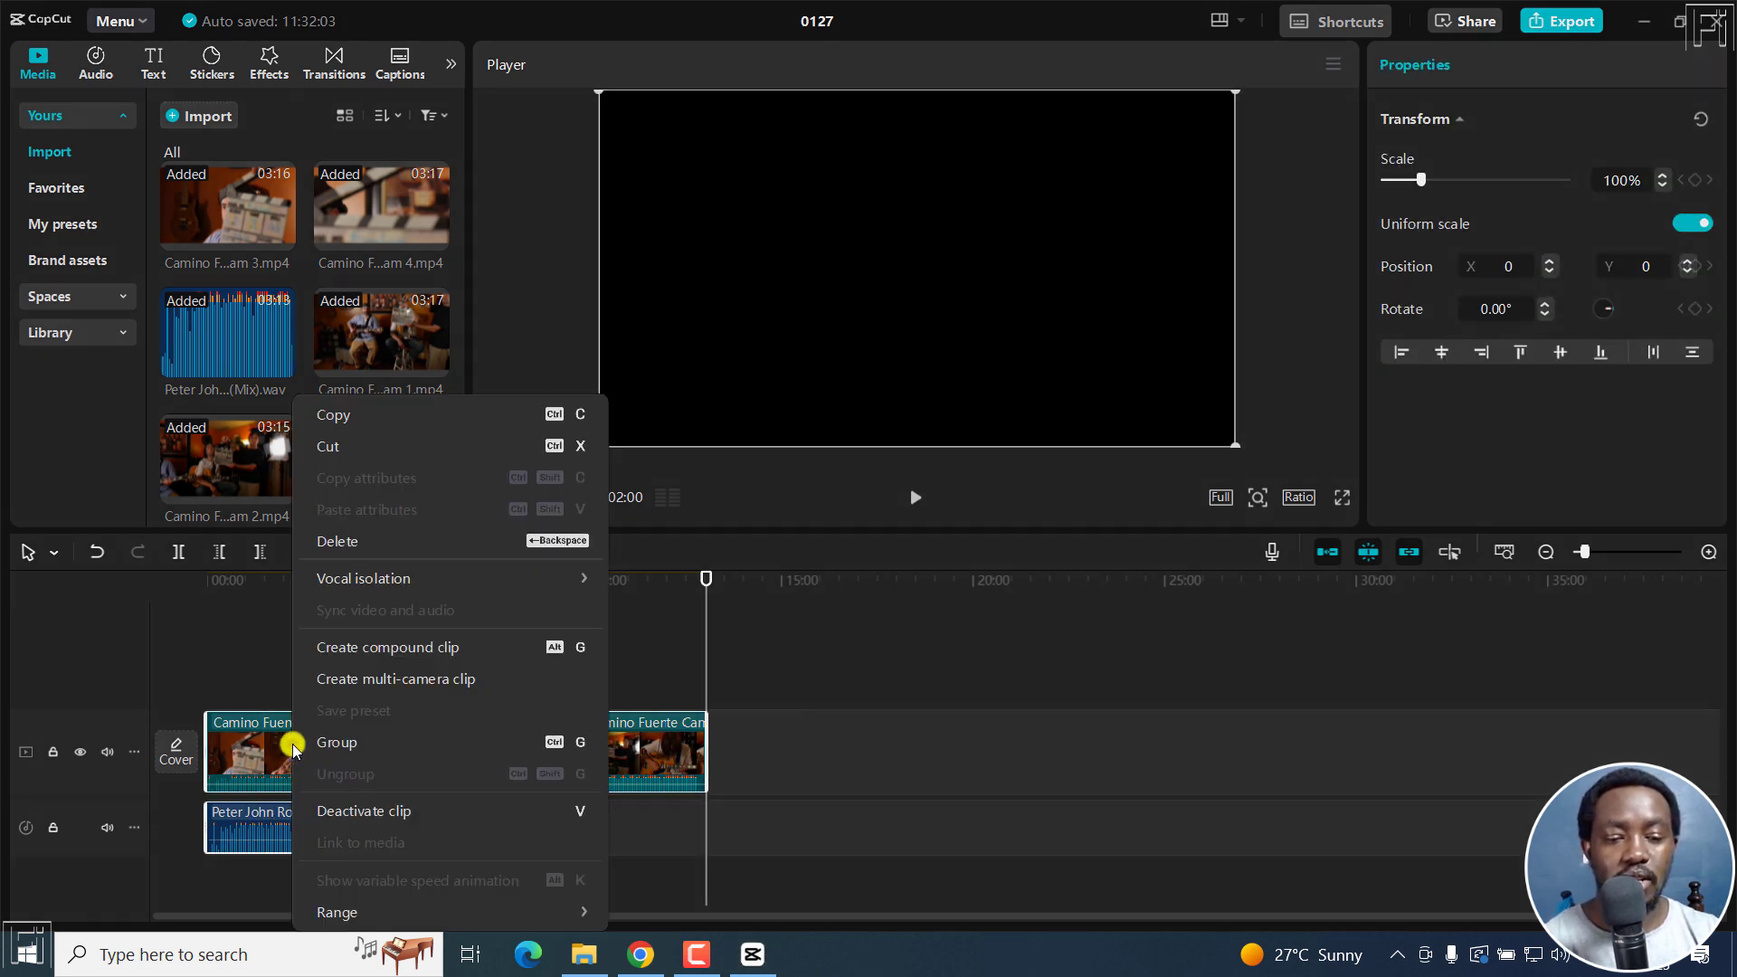
pyautogui.click(414, 681)
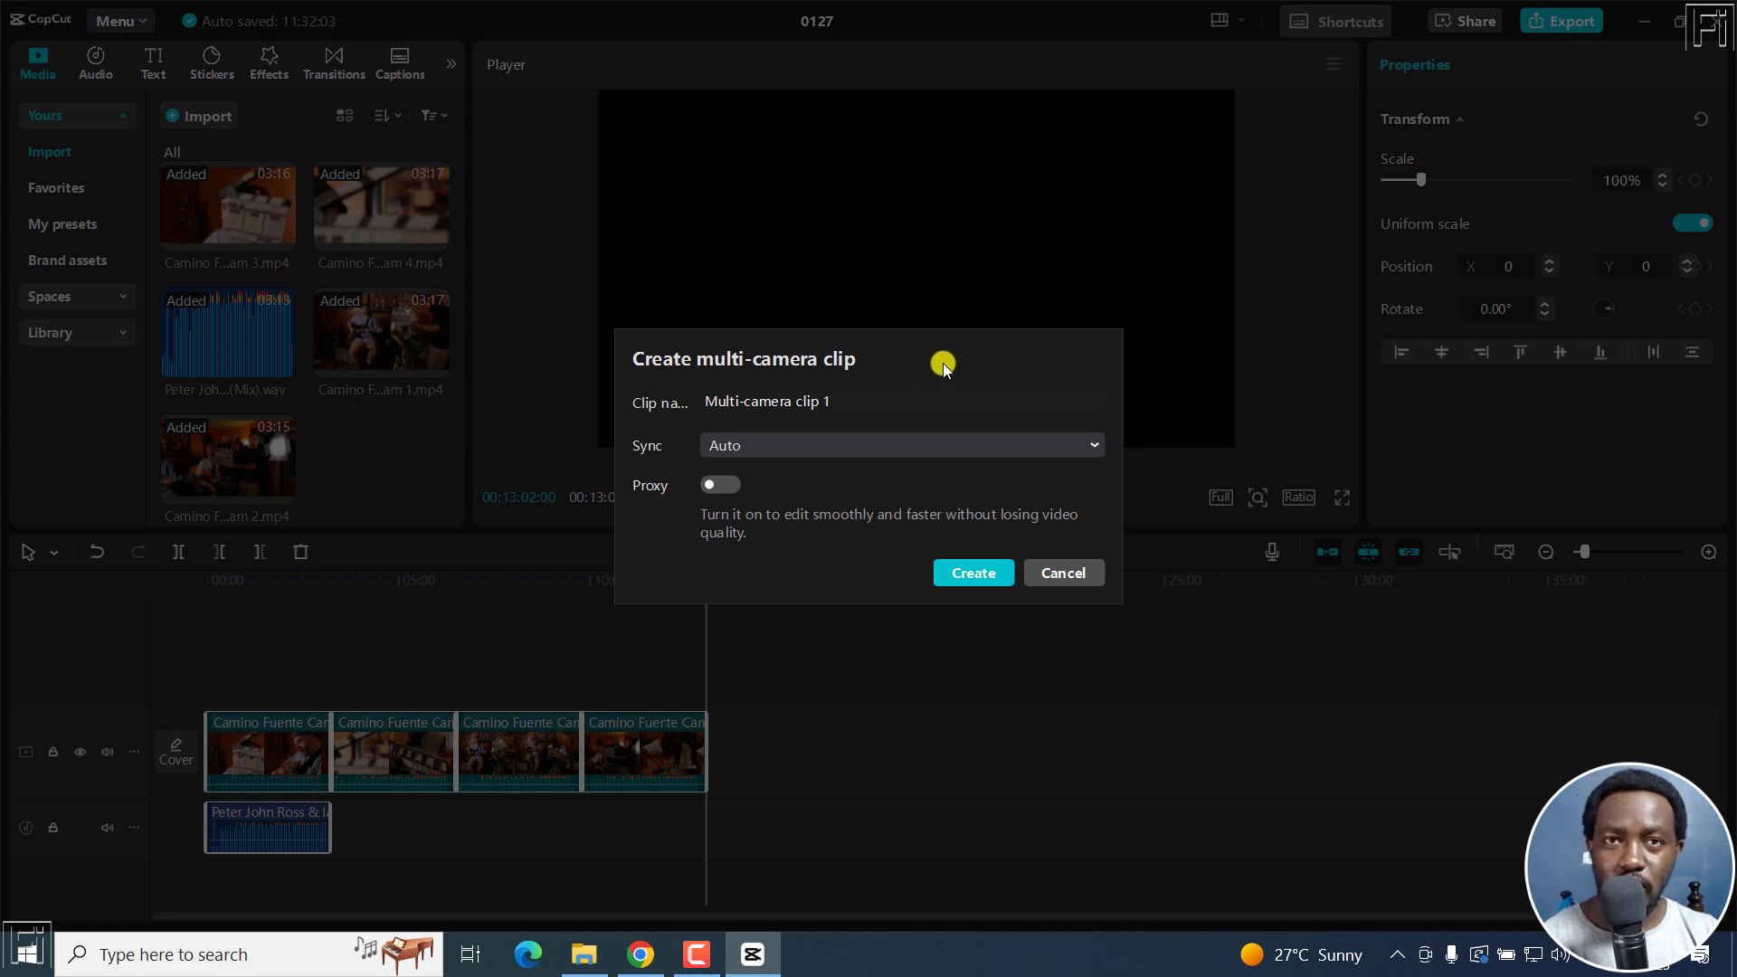
pyautogui.click(1093, 447)
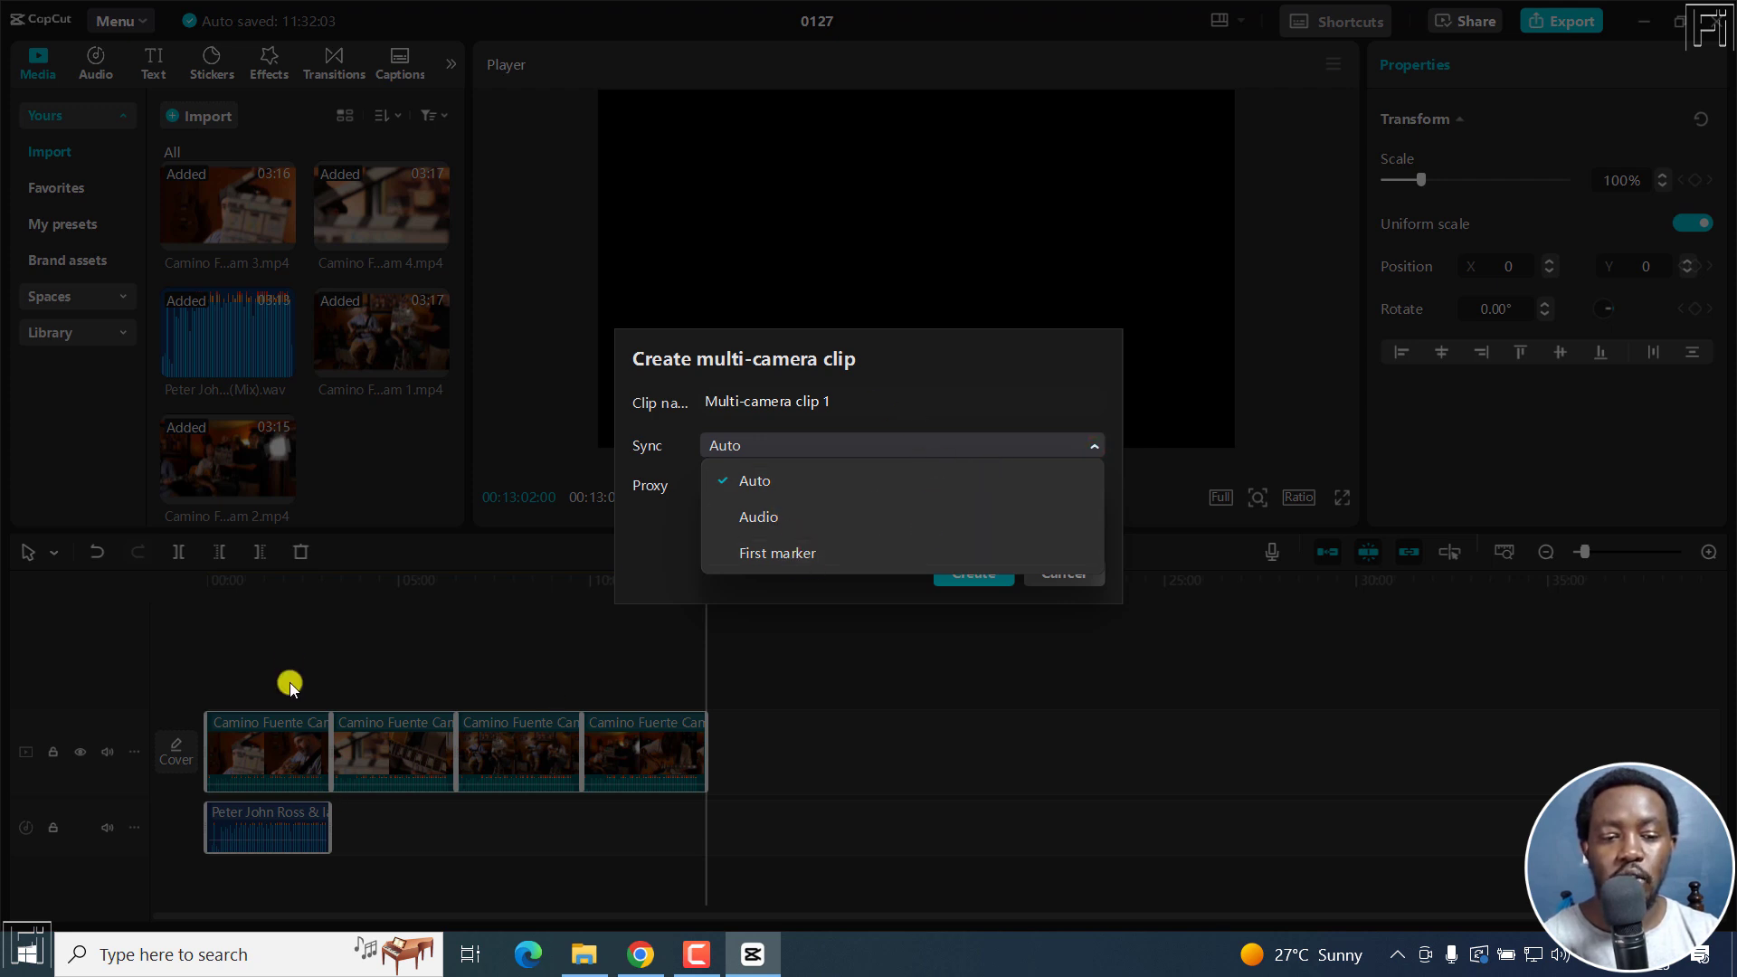
pyautogui.click(902, 371)
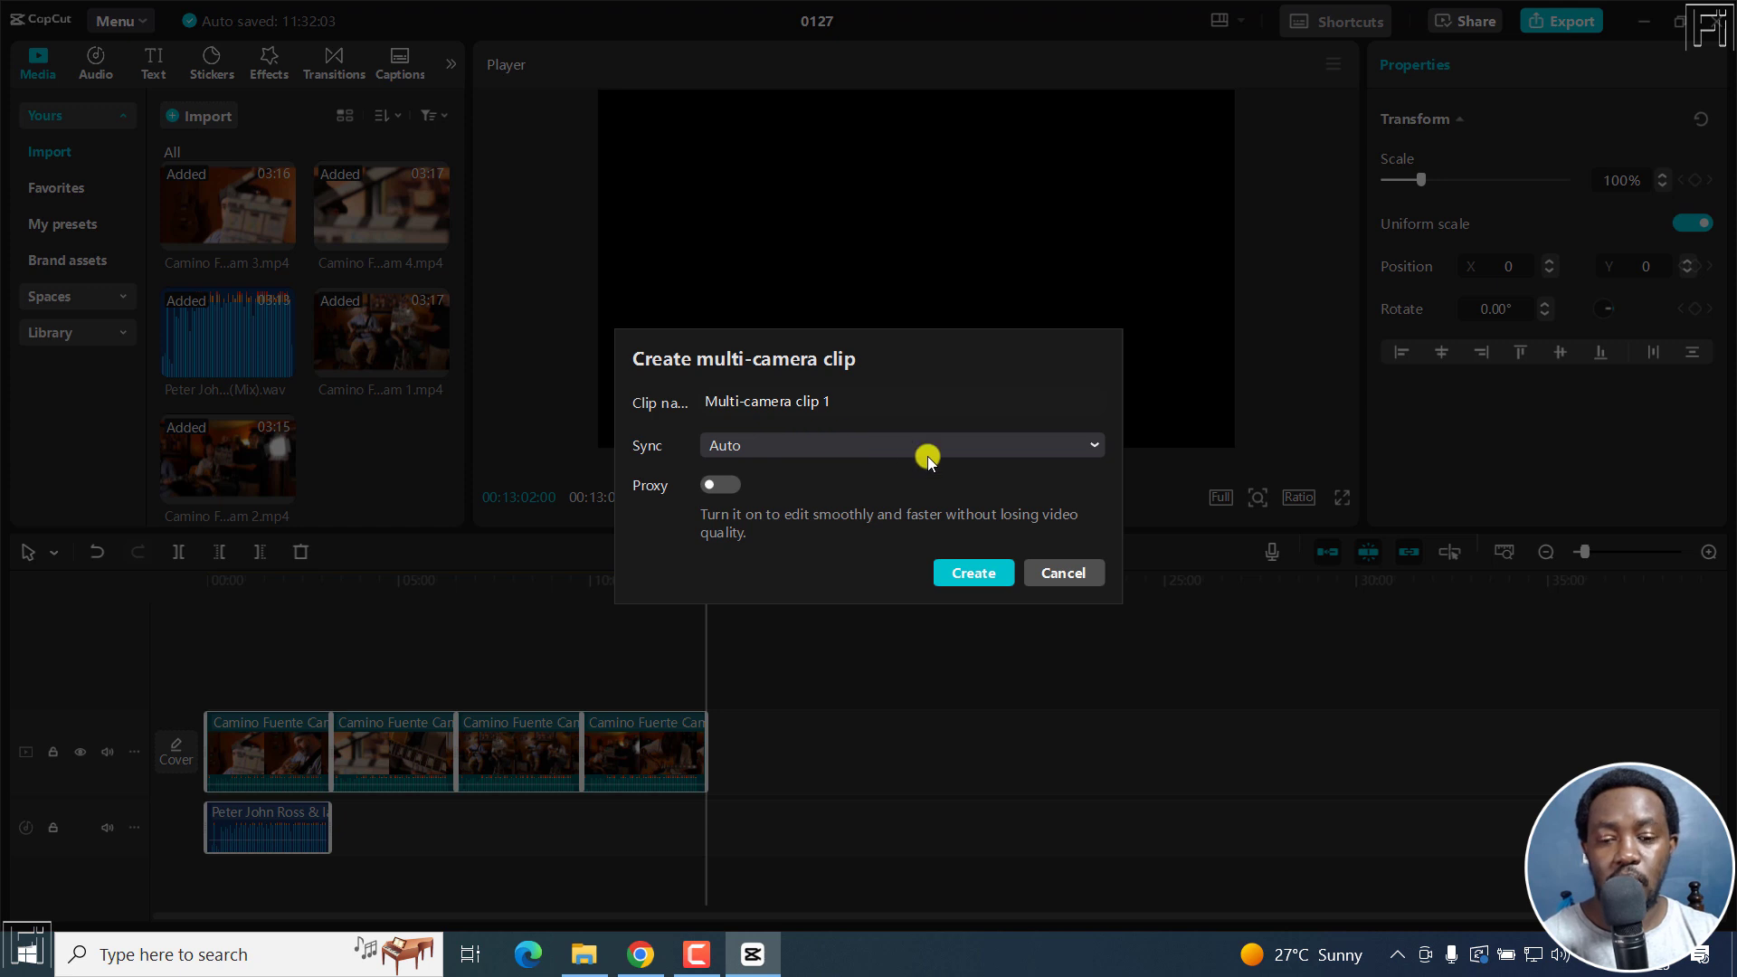
pyautogui.click(974, 572)
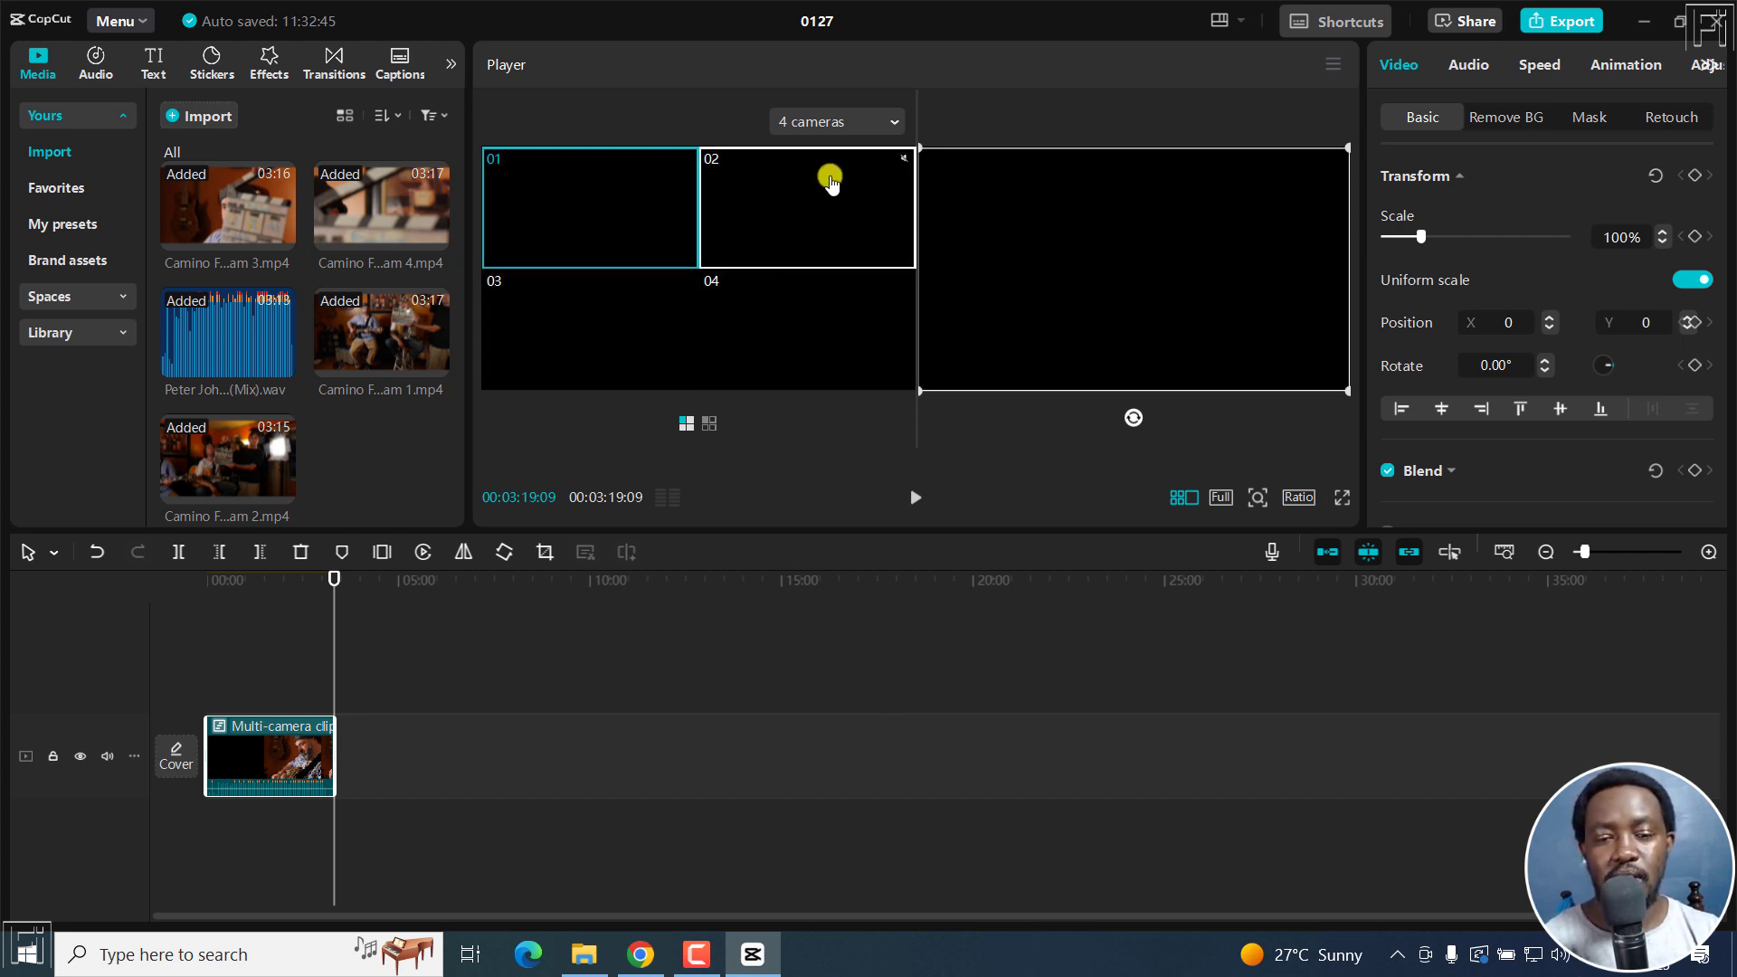
# Step: Check the camera count options, keep the 4 cameras view, and return the playhead to the start of the multi-camera clip
pyautogui.click(891, 124)
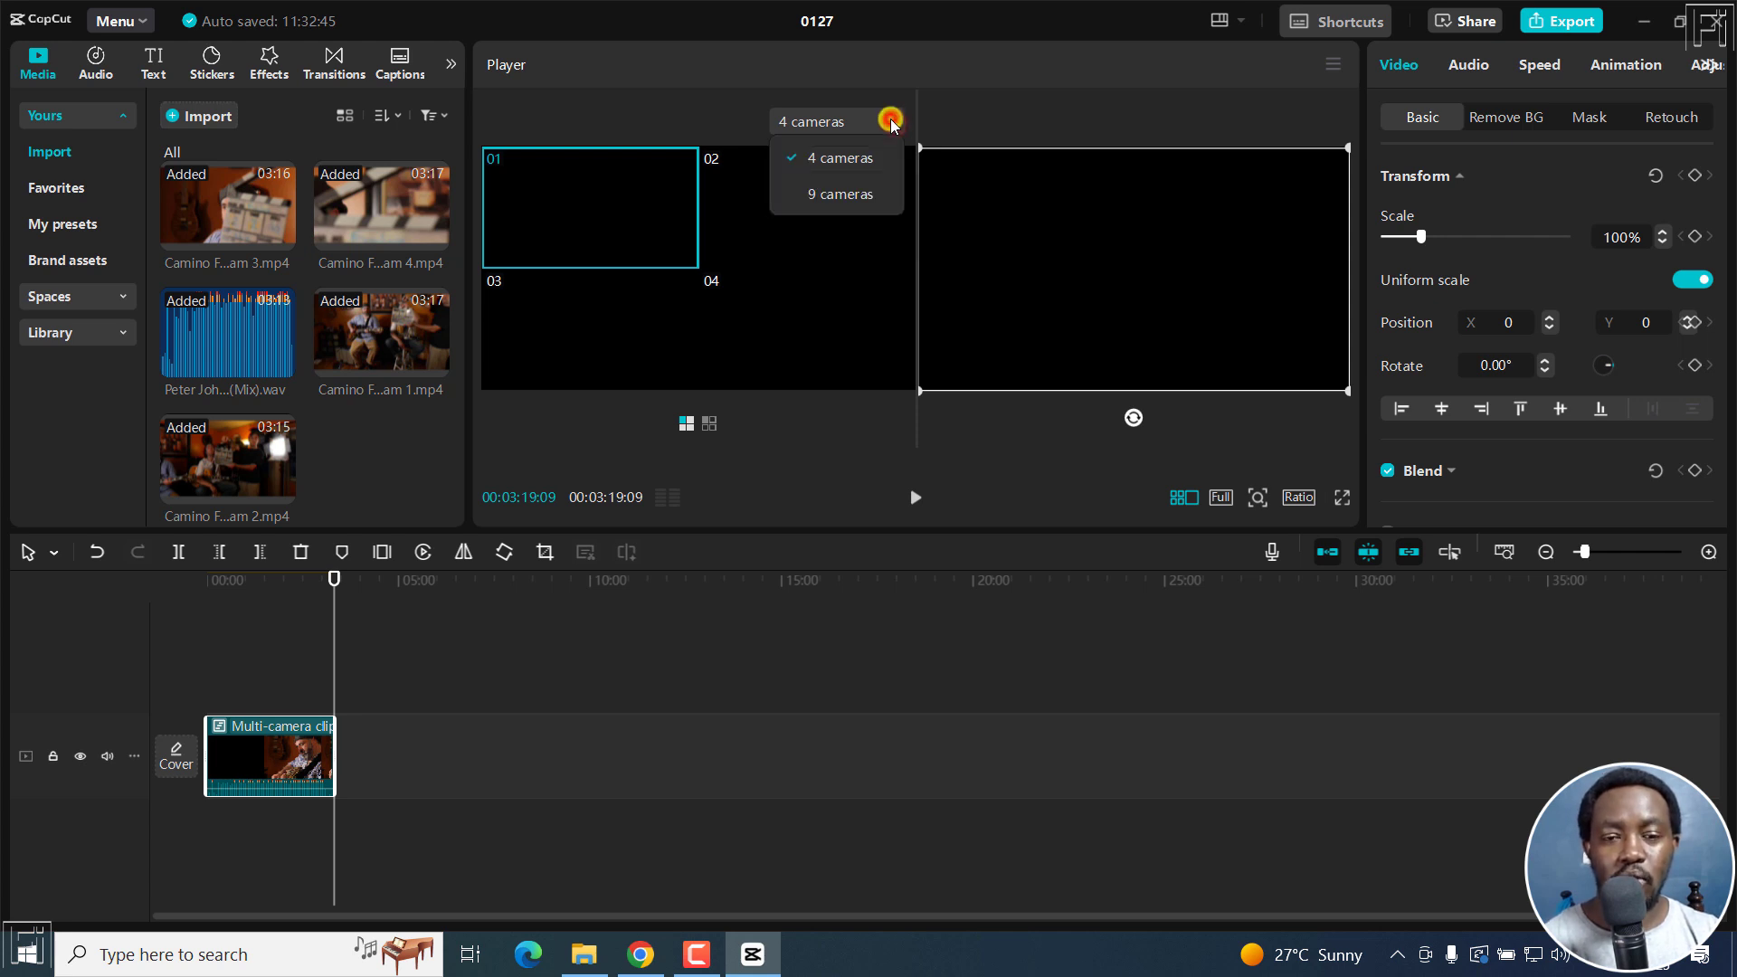
pyautogui.click(882, 74)
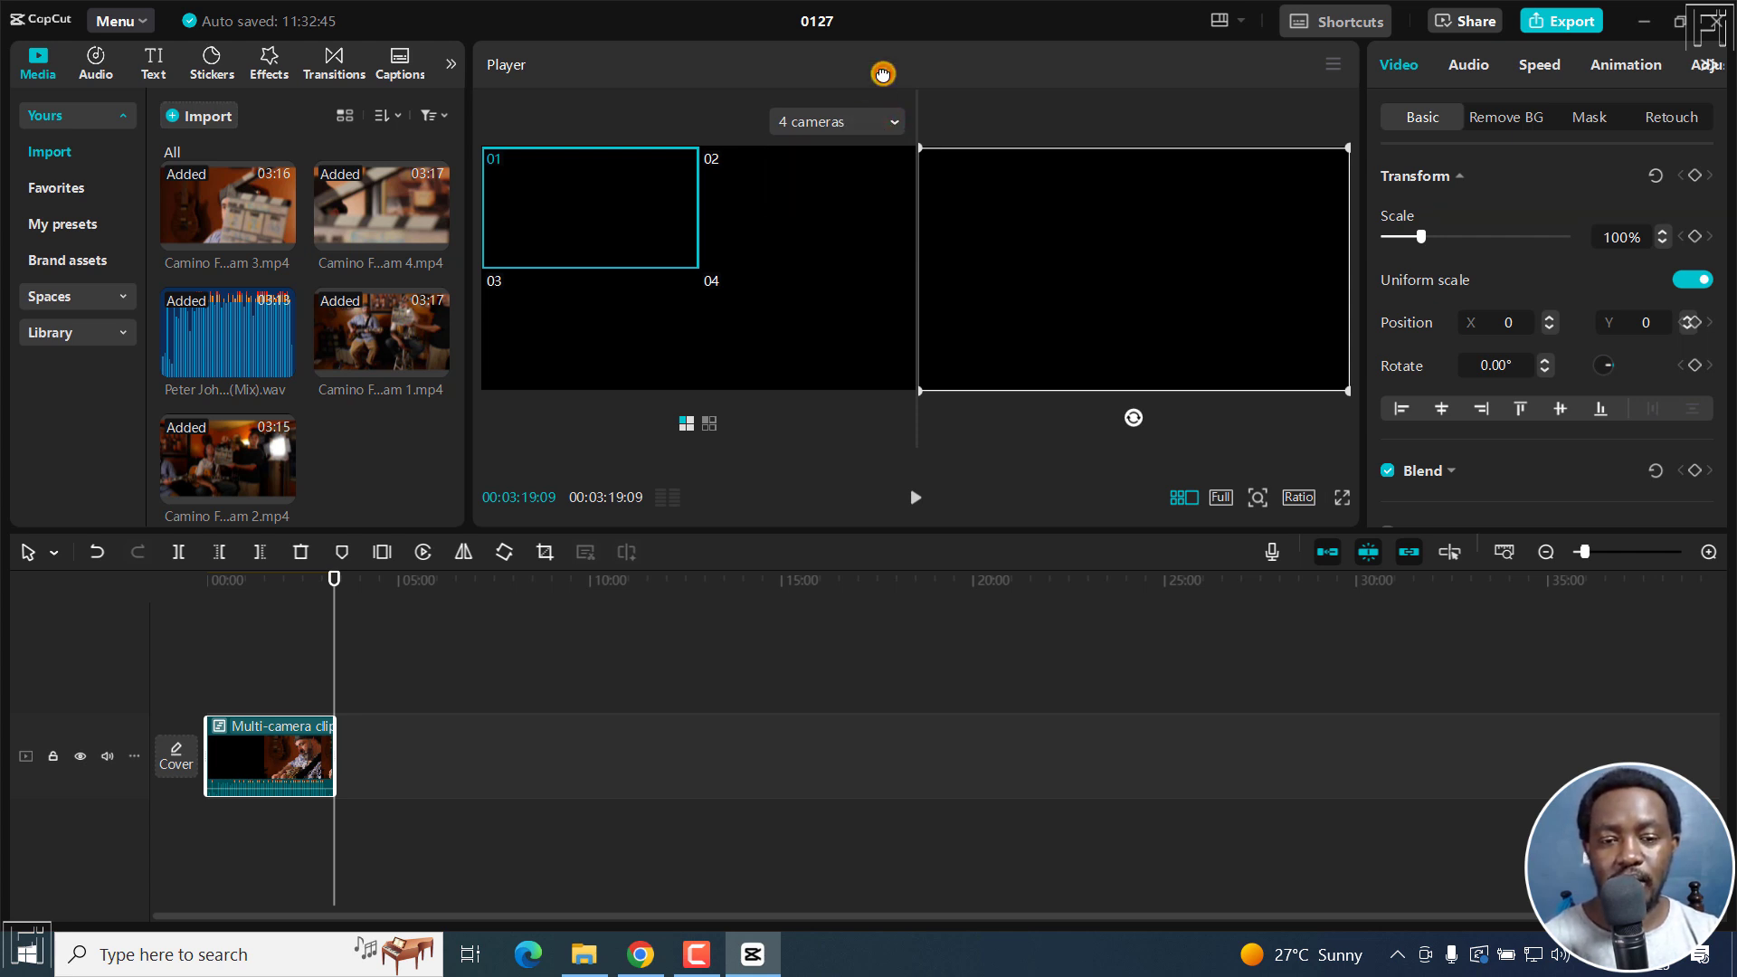
pyautogui.click(212, 581)
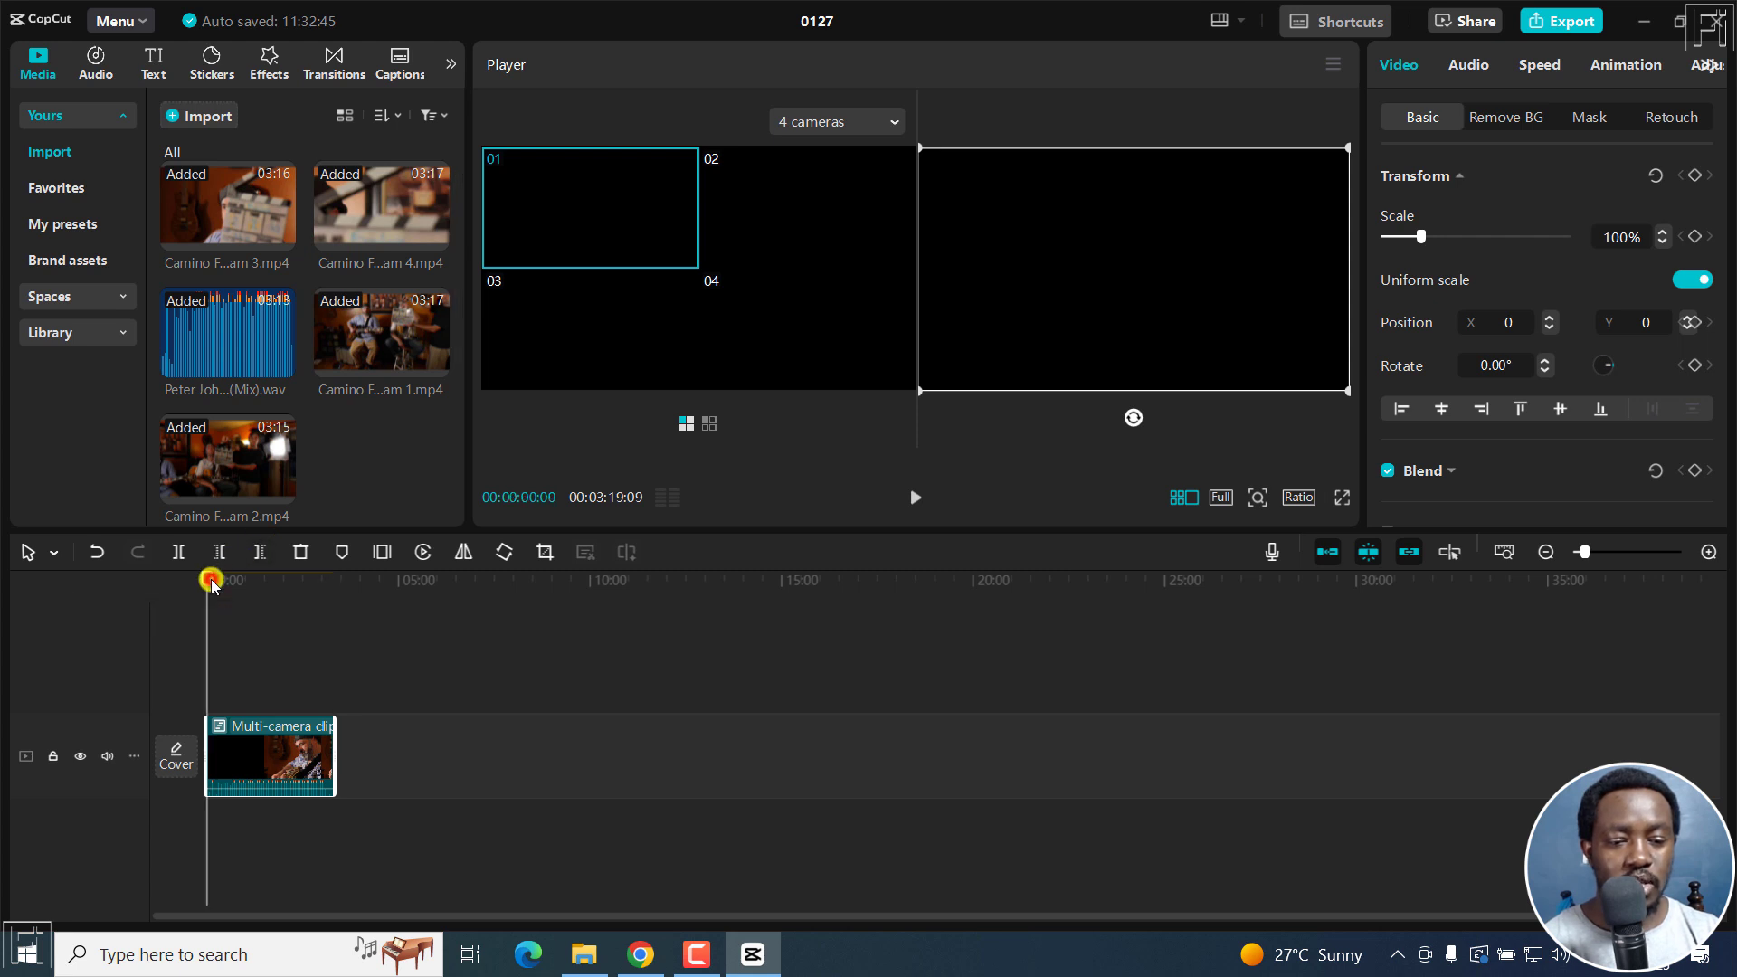
# Step: Open the contents of the multi-camera clip and enlarge the timeline area to show all four camera tracks and the audio mix
pyautogui.doubleClick(221, 733)
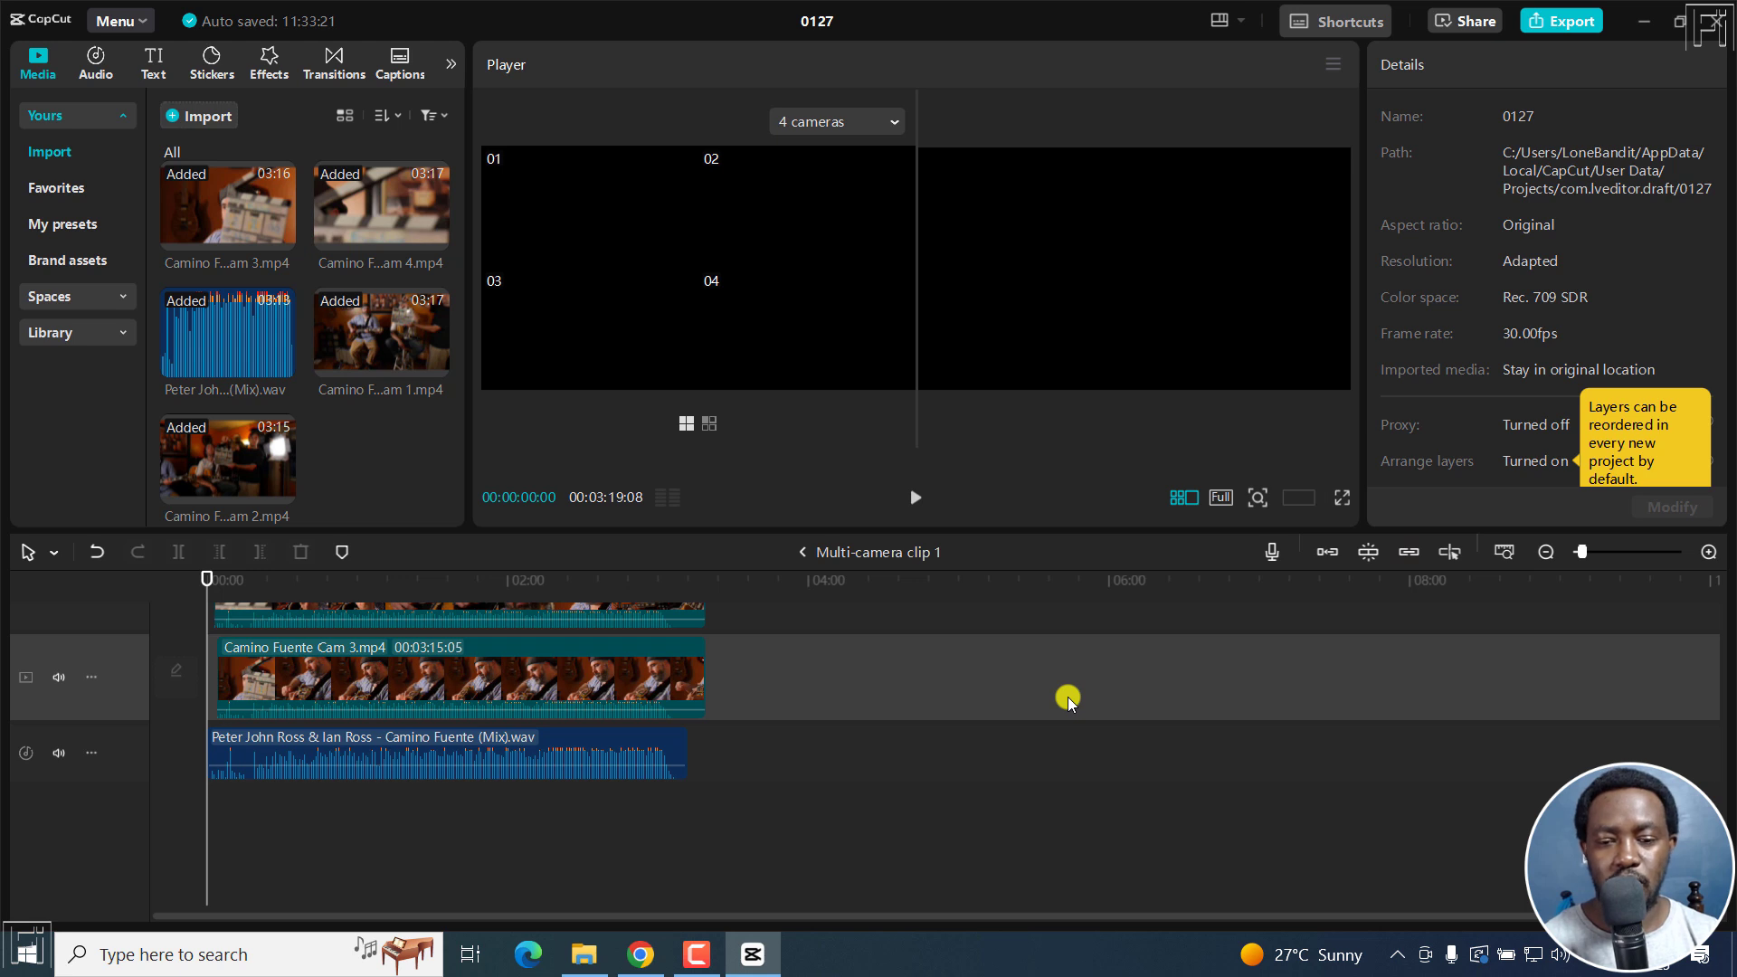
pyautogui.moveTo(969, 509); pyautogui.dragTo(967, 353)
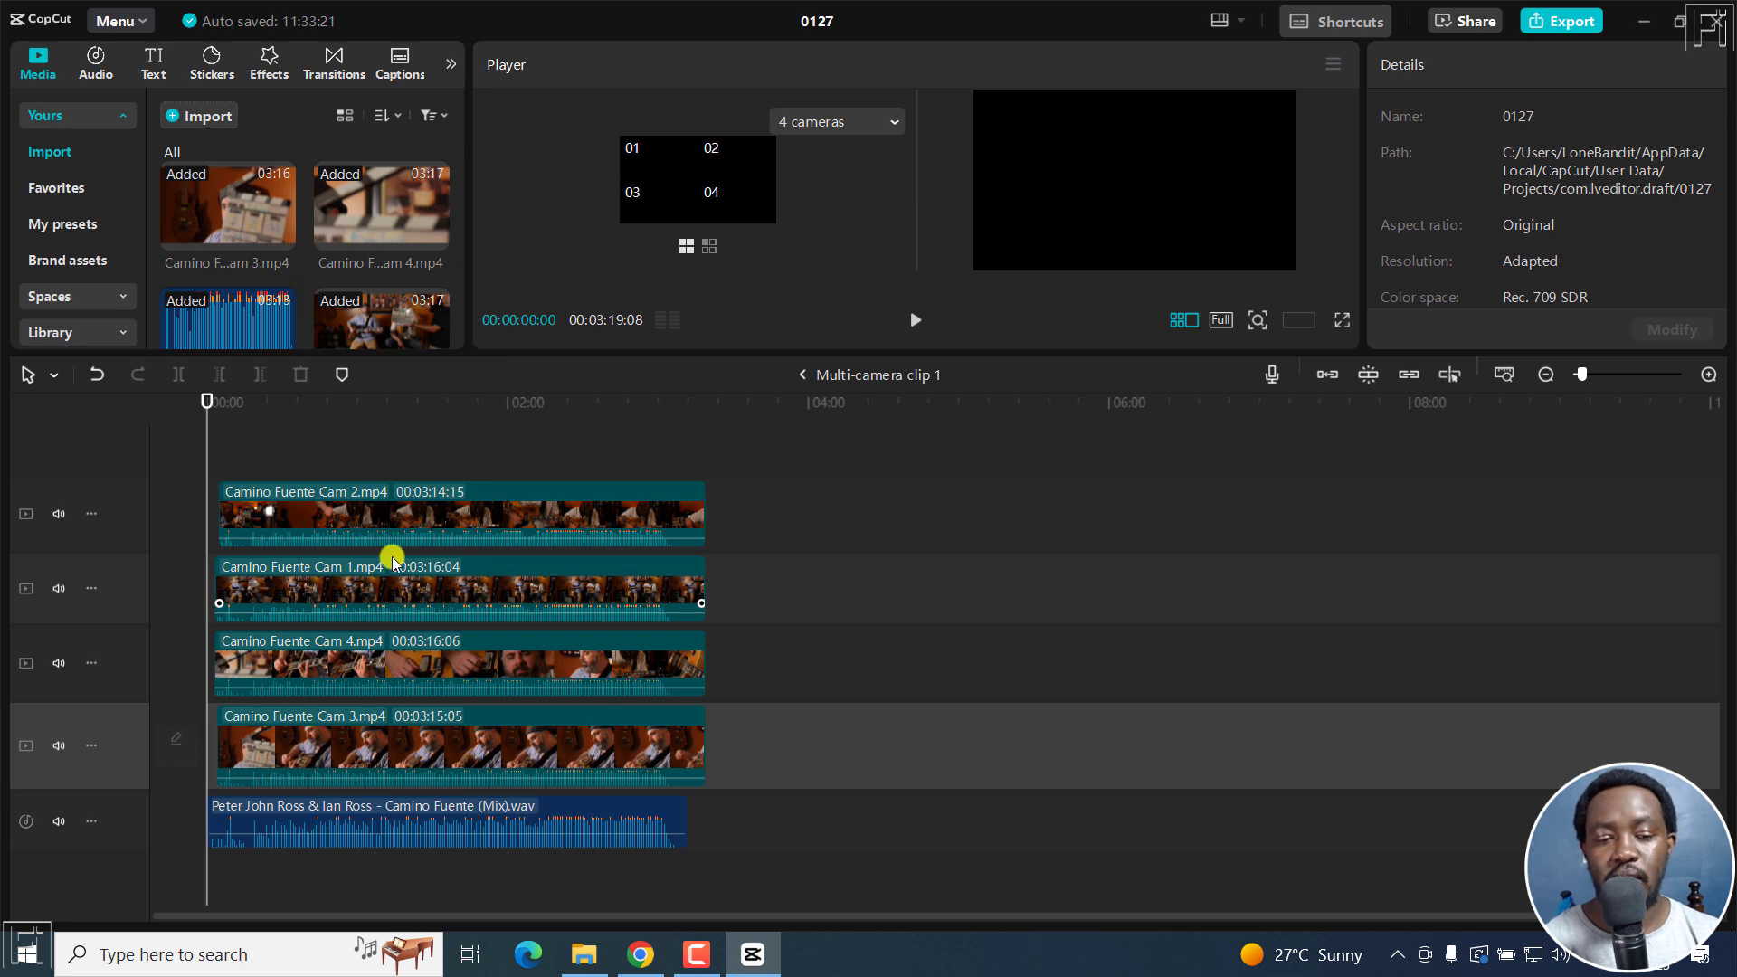
# Step: Examine how the camera tracks' waveforms line up with the audio mix around 00:00:17:24
pyautogui.click(256, 400)
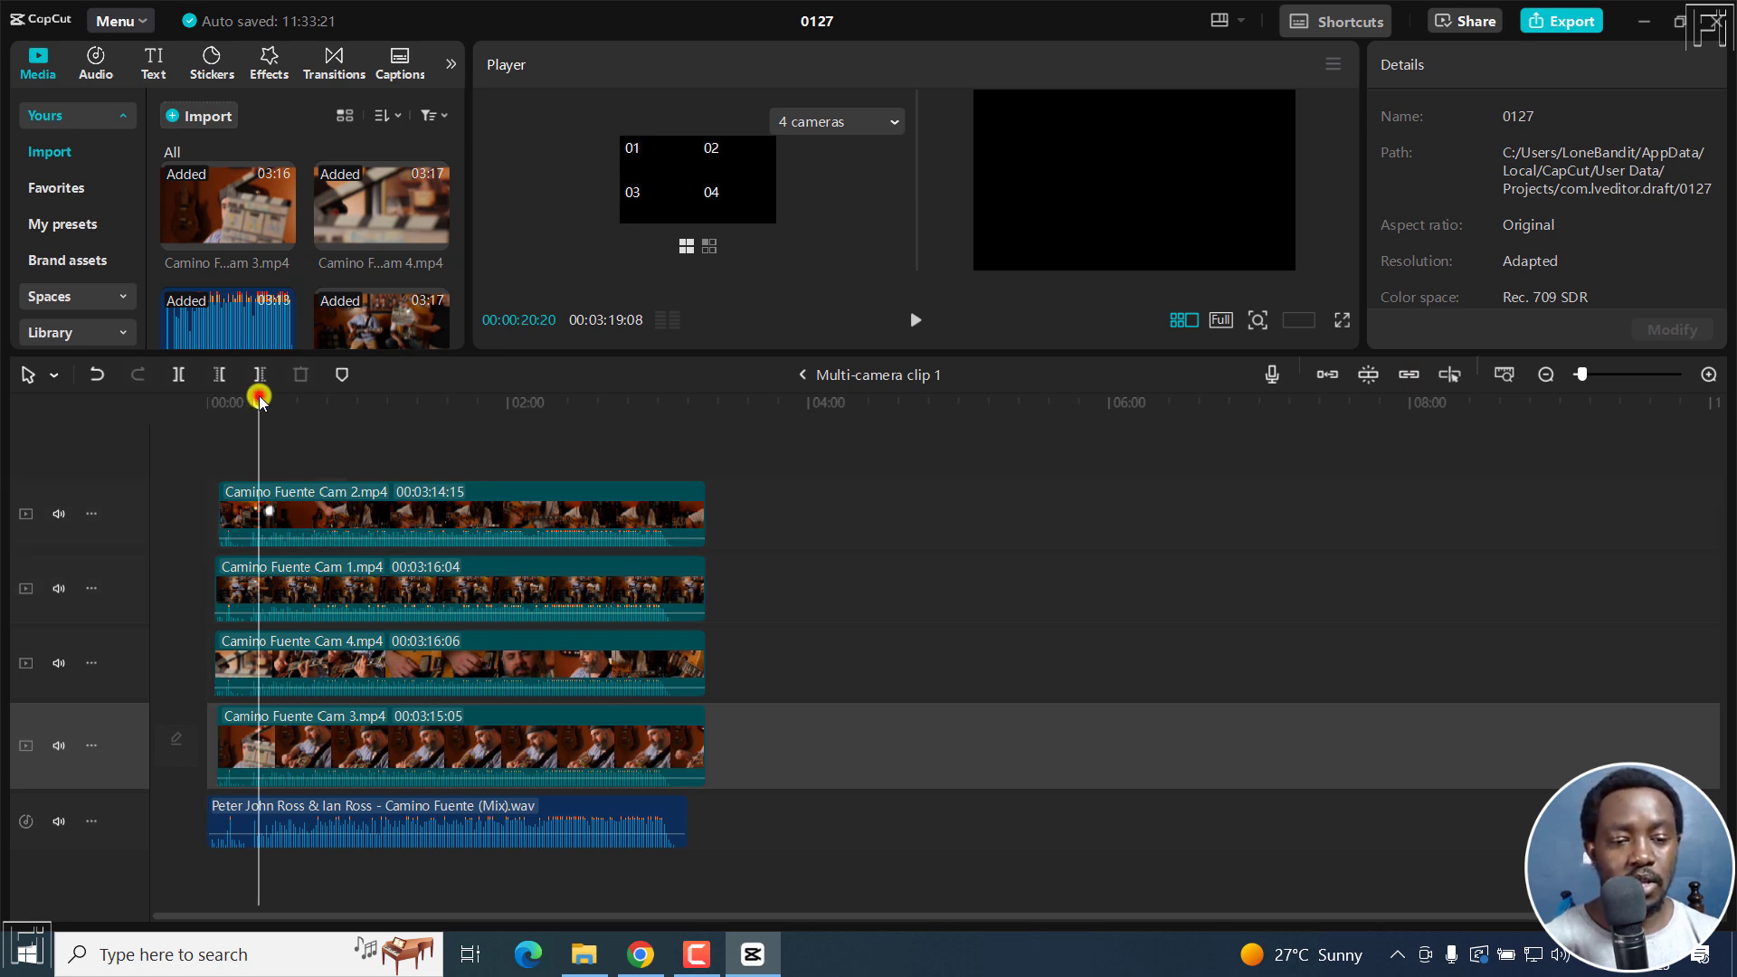
pyautogui.click(1709, 374)
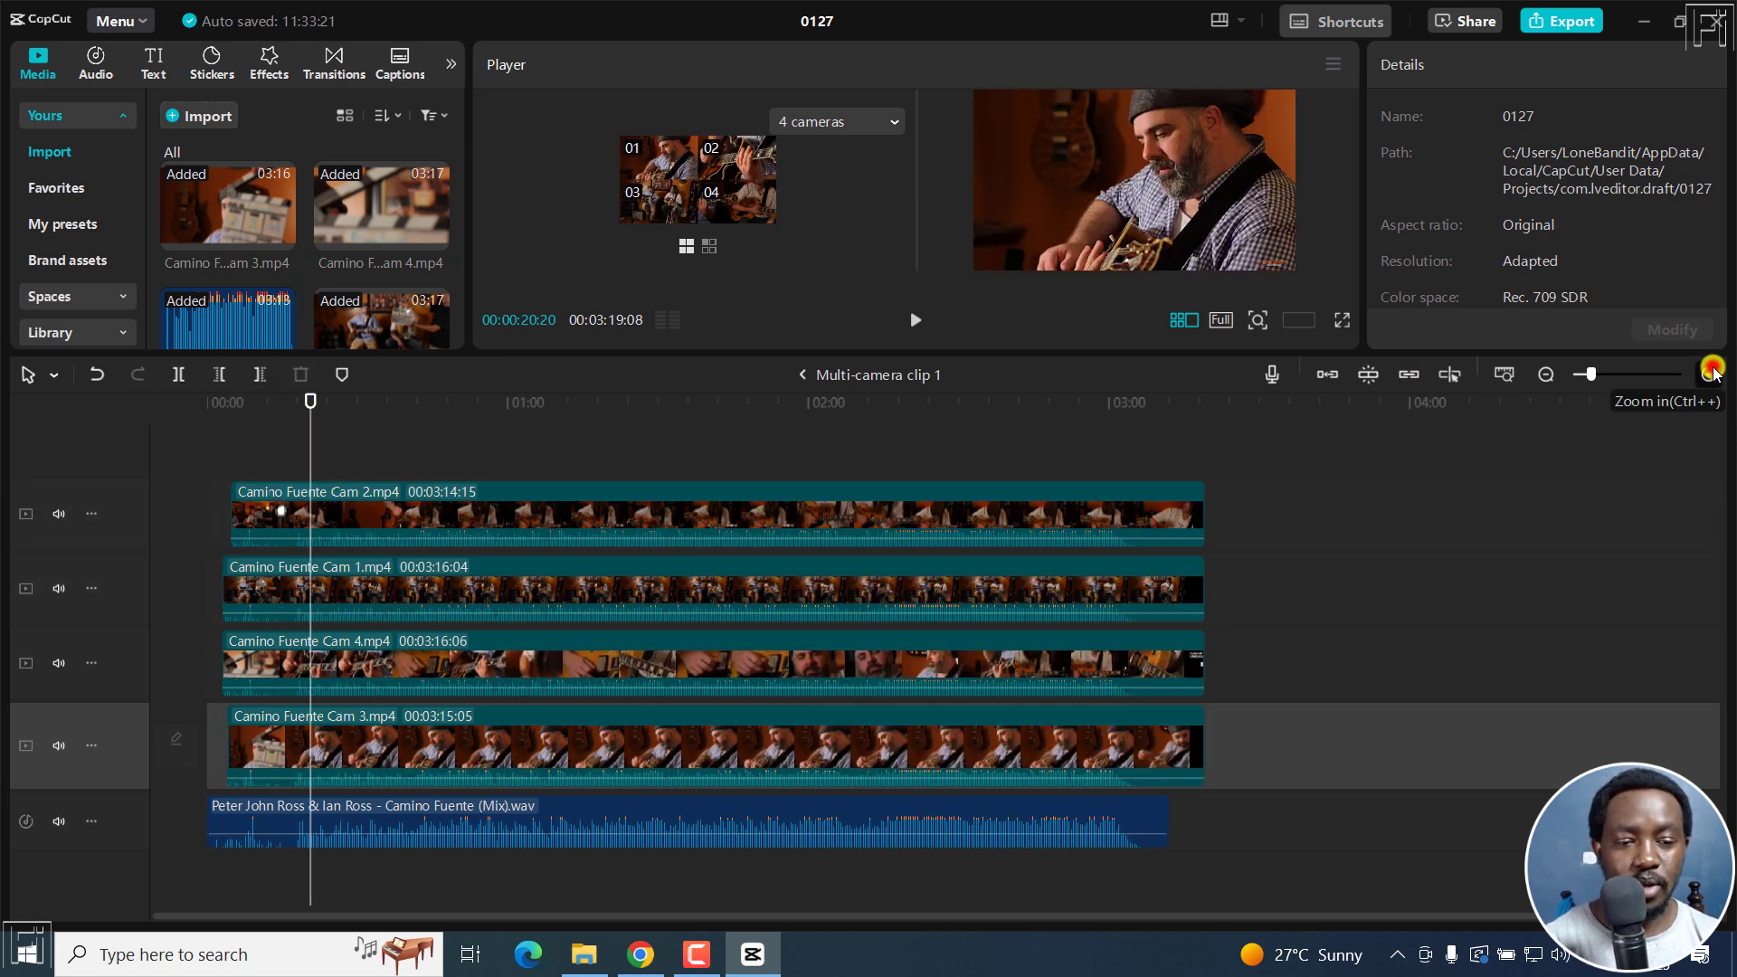
pyautogui.click(1709, 374)
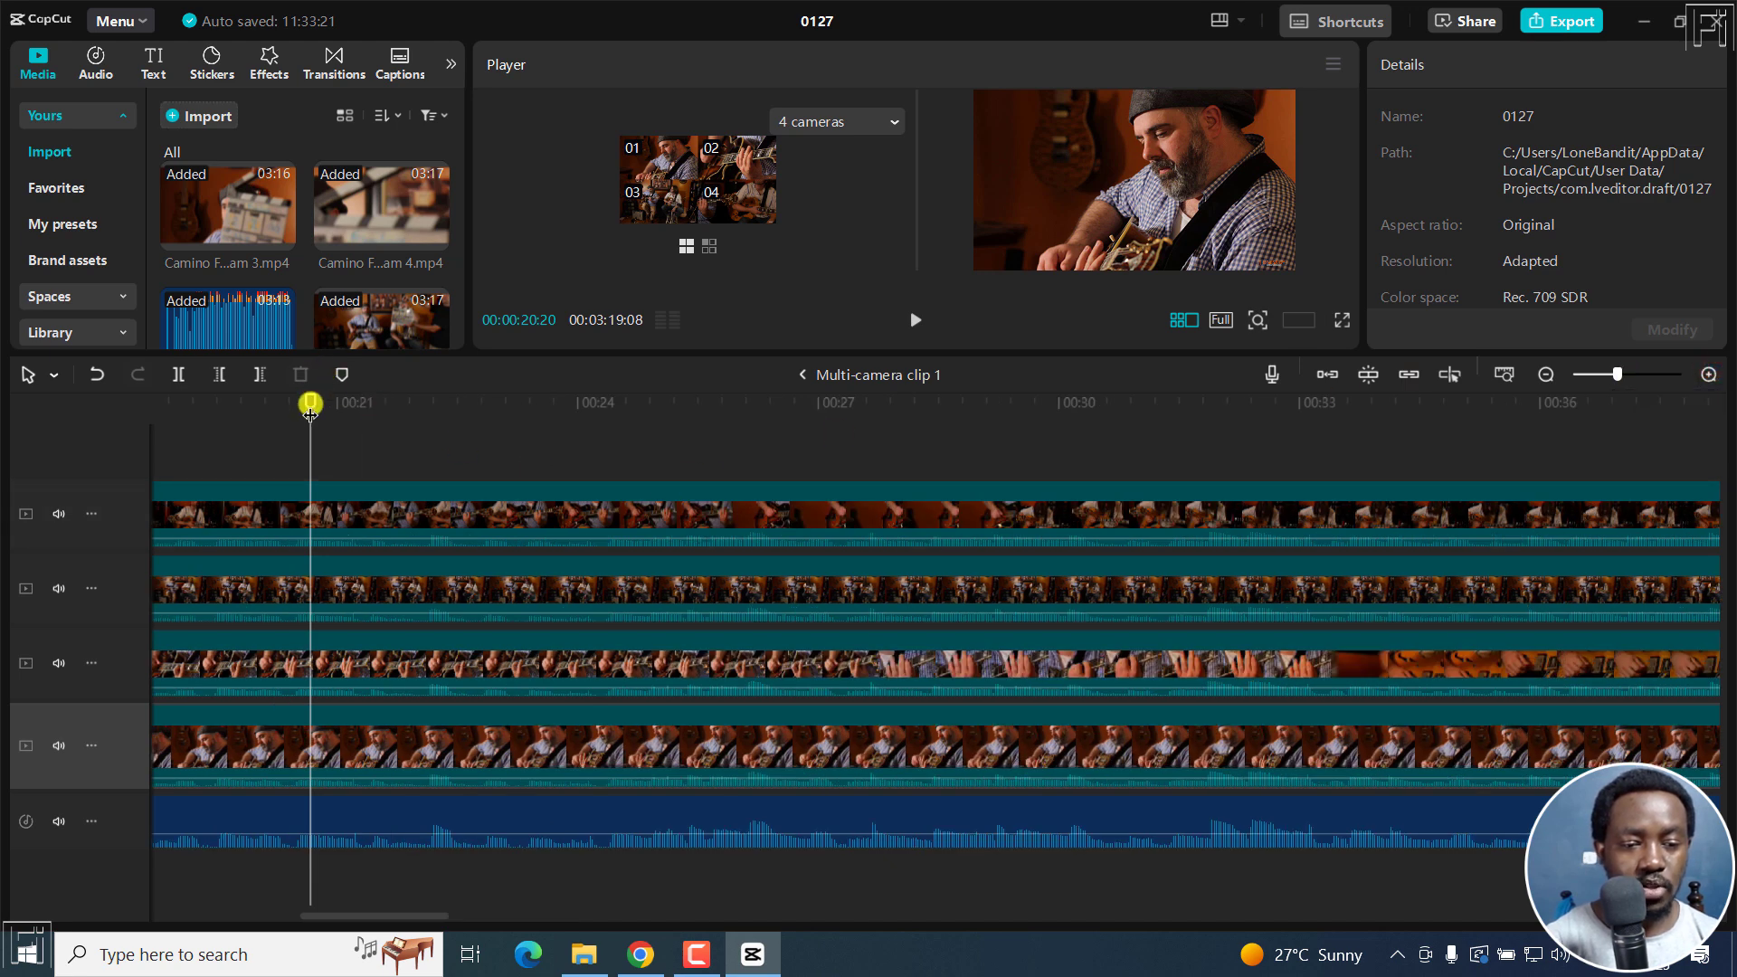
pyautogui.moveTo(310, 407); pyautogui.dragTo(1466, 384)
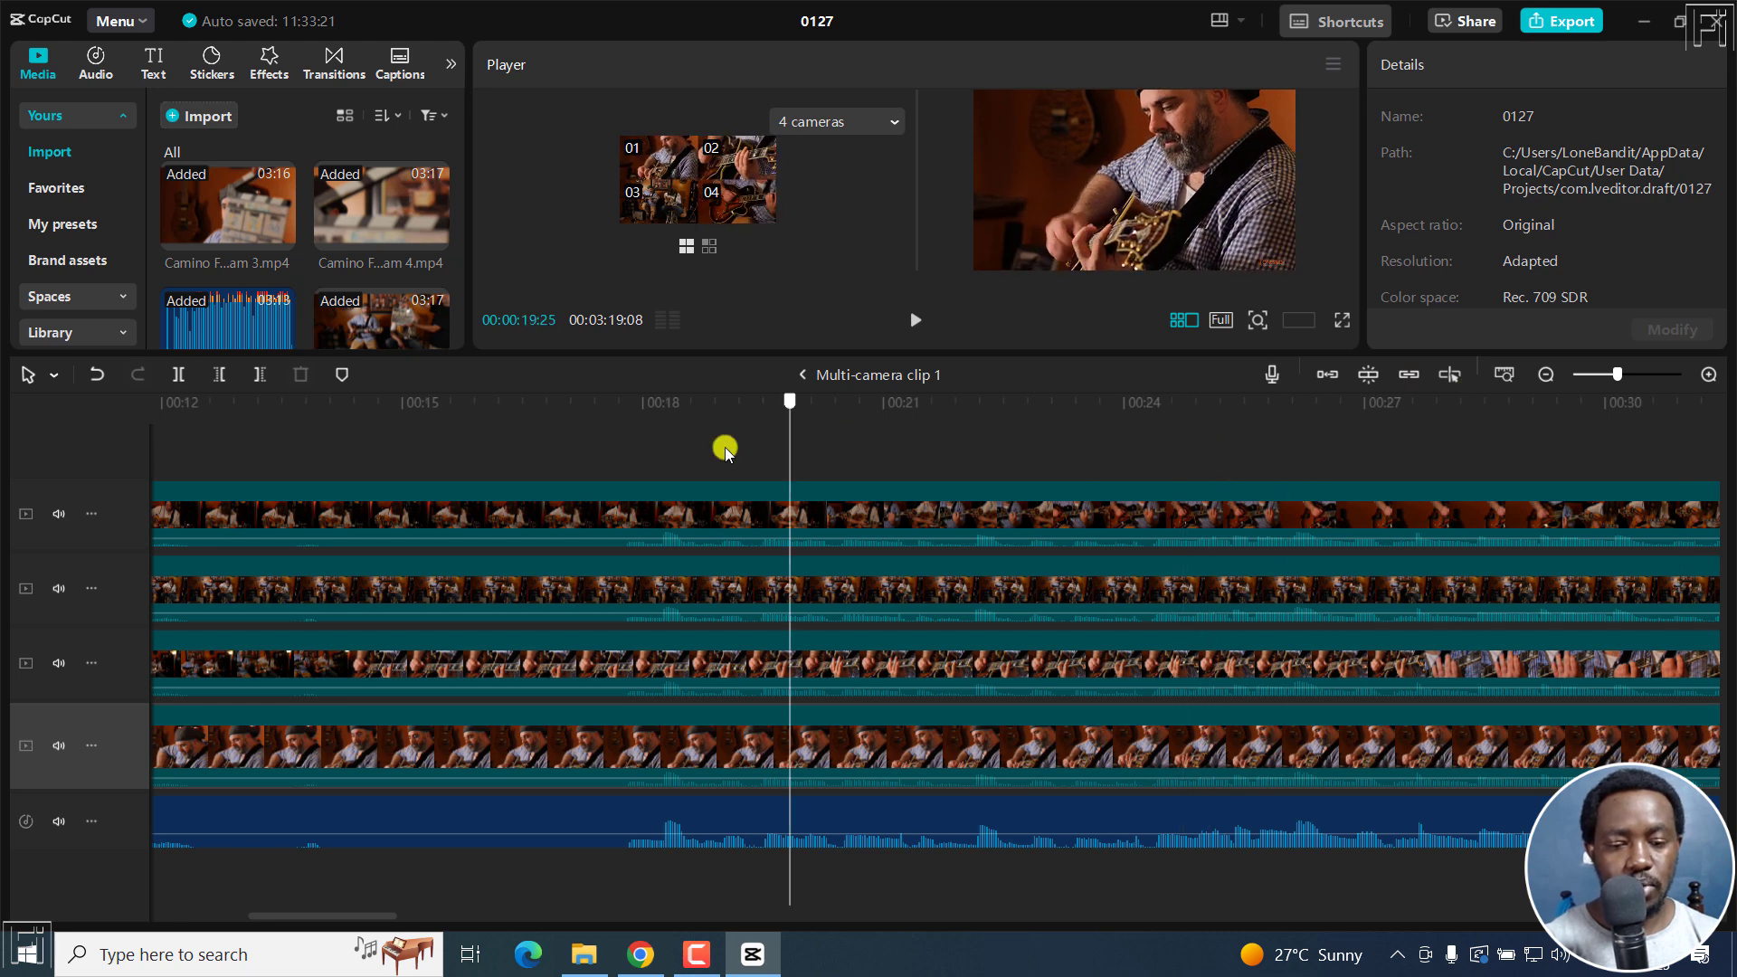
pyautogui.moveTo(636, 452); pyautogui.dragTo(625, 451)
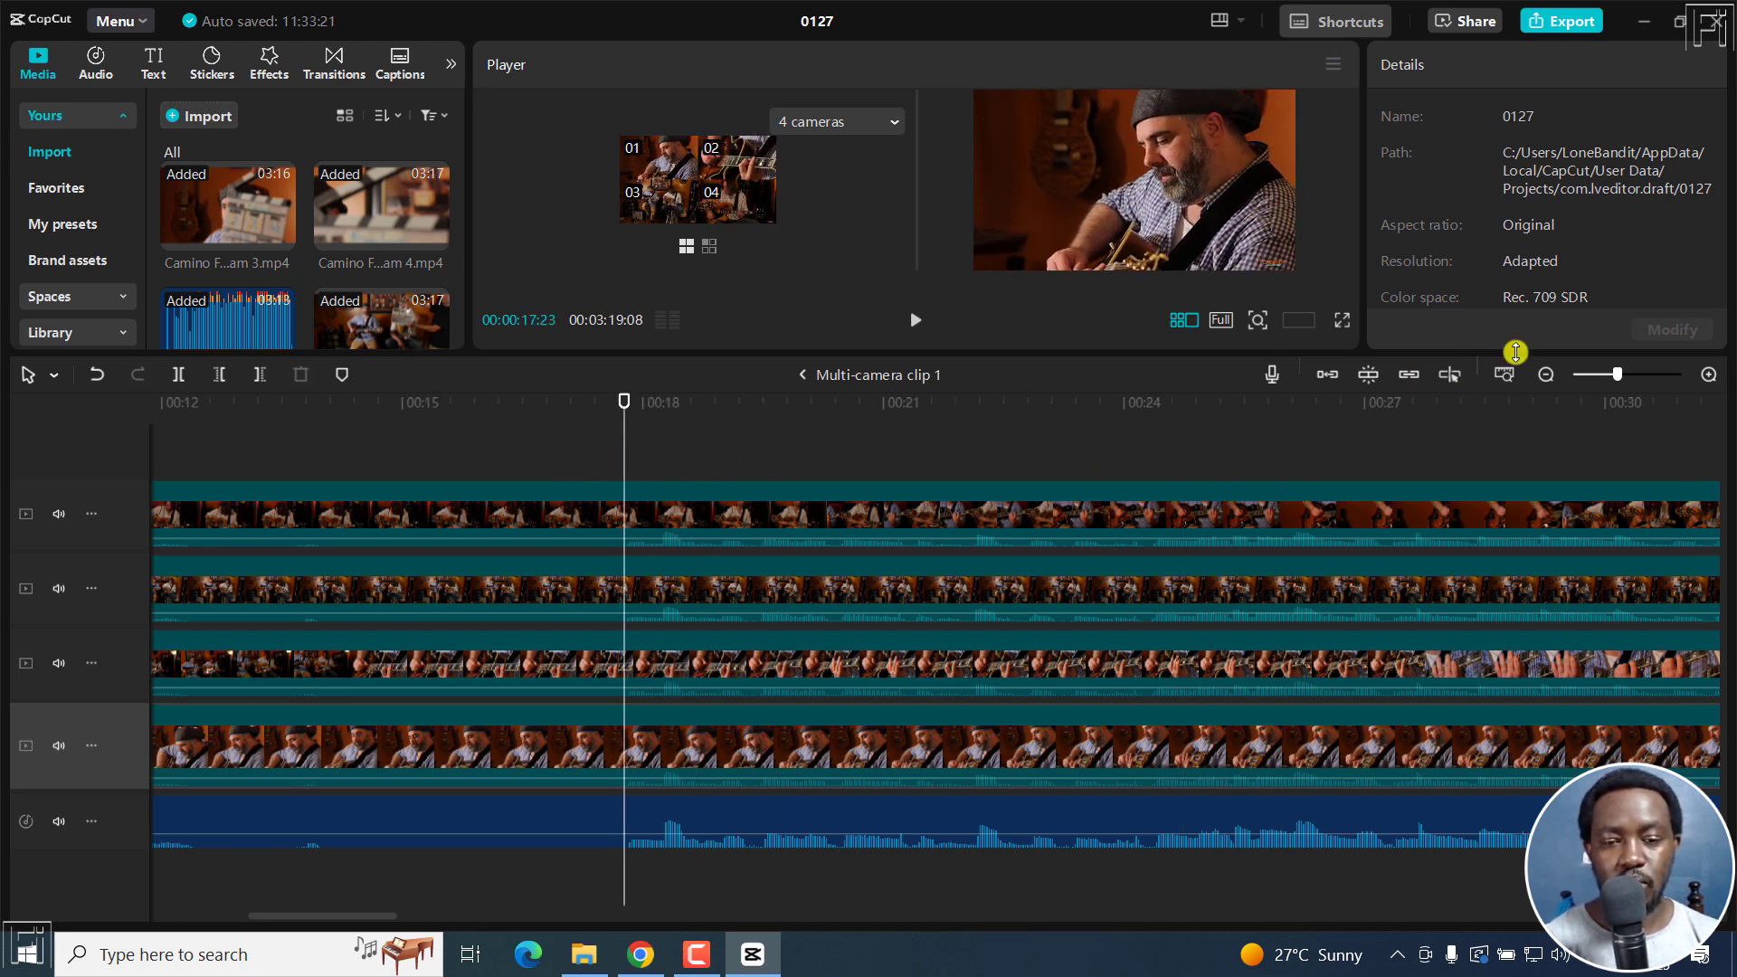
pyautogui.click(1708, 374)
pyautogui.click(1709, 373)
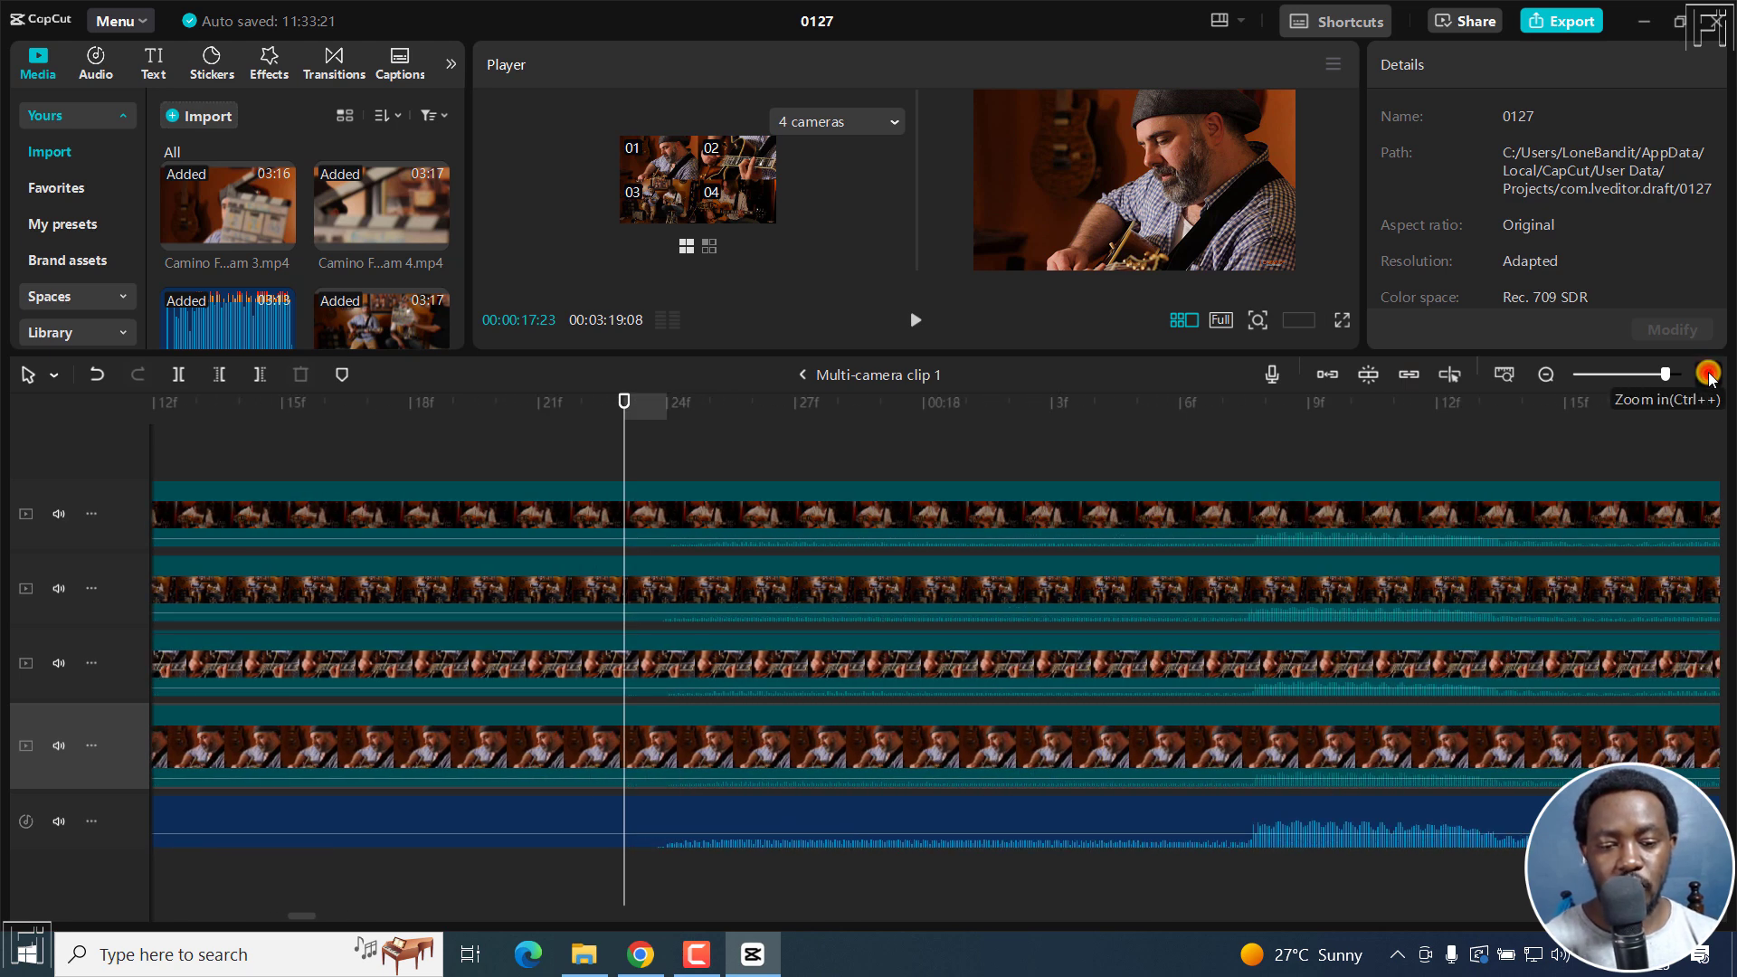
pyautogui.click(1708, 374)
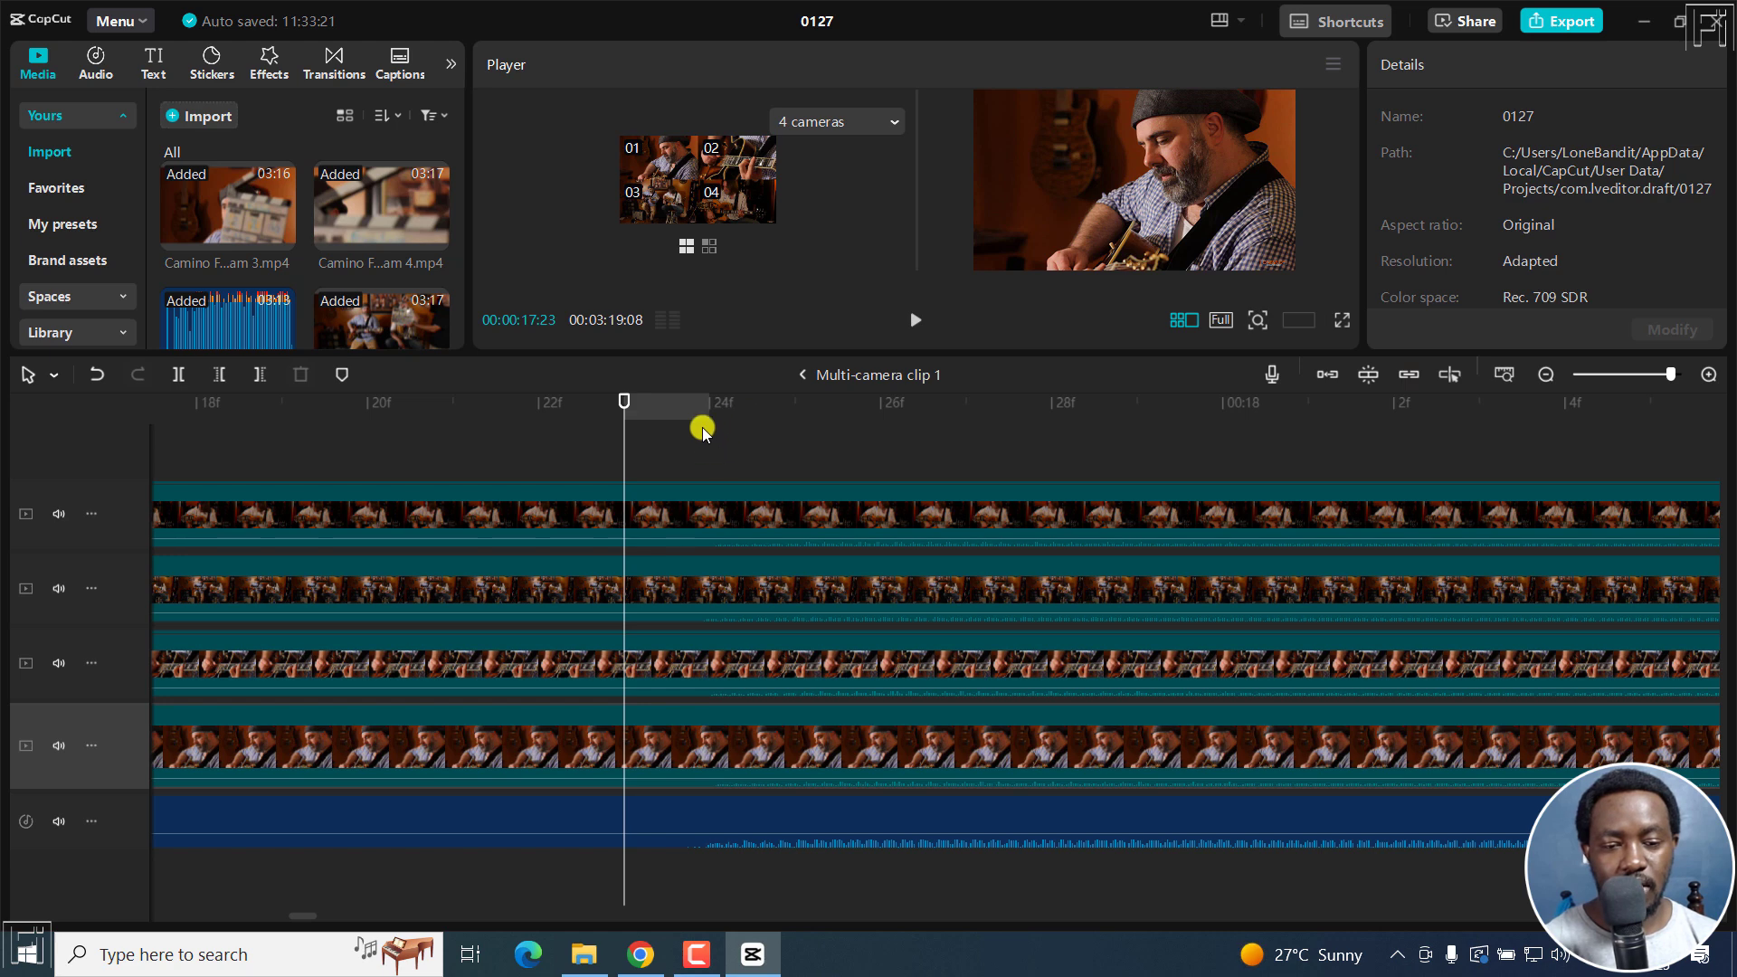
pyautogui.click(729, 400)
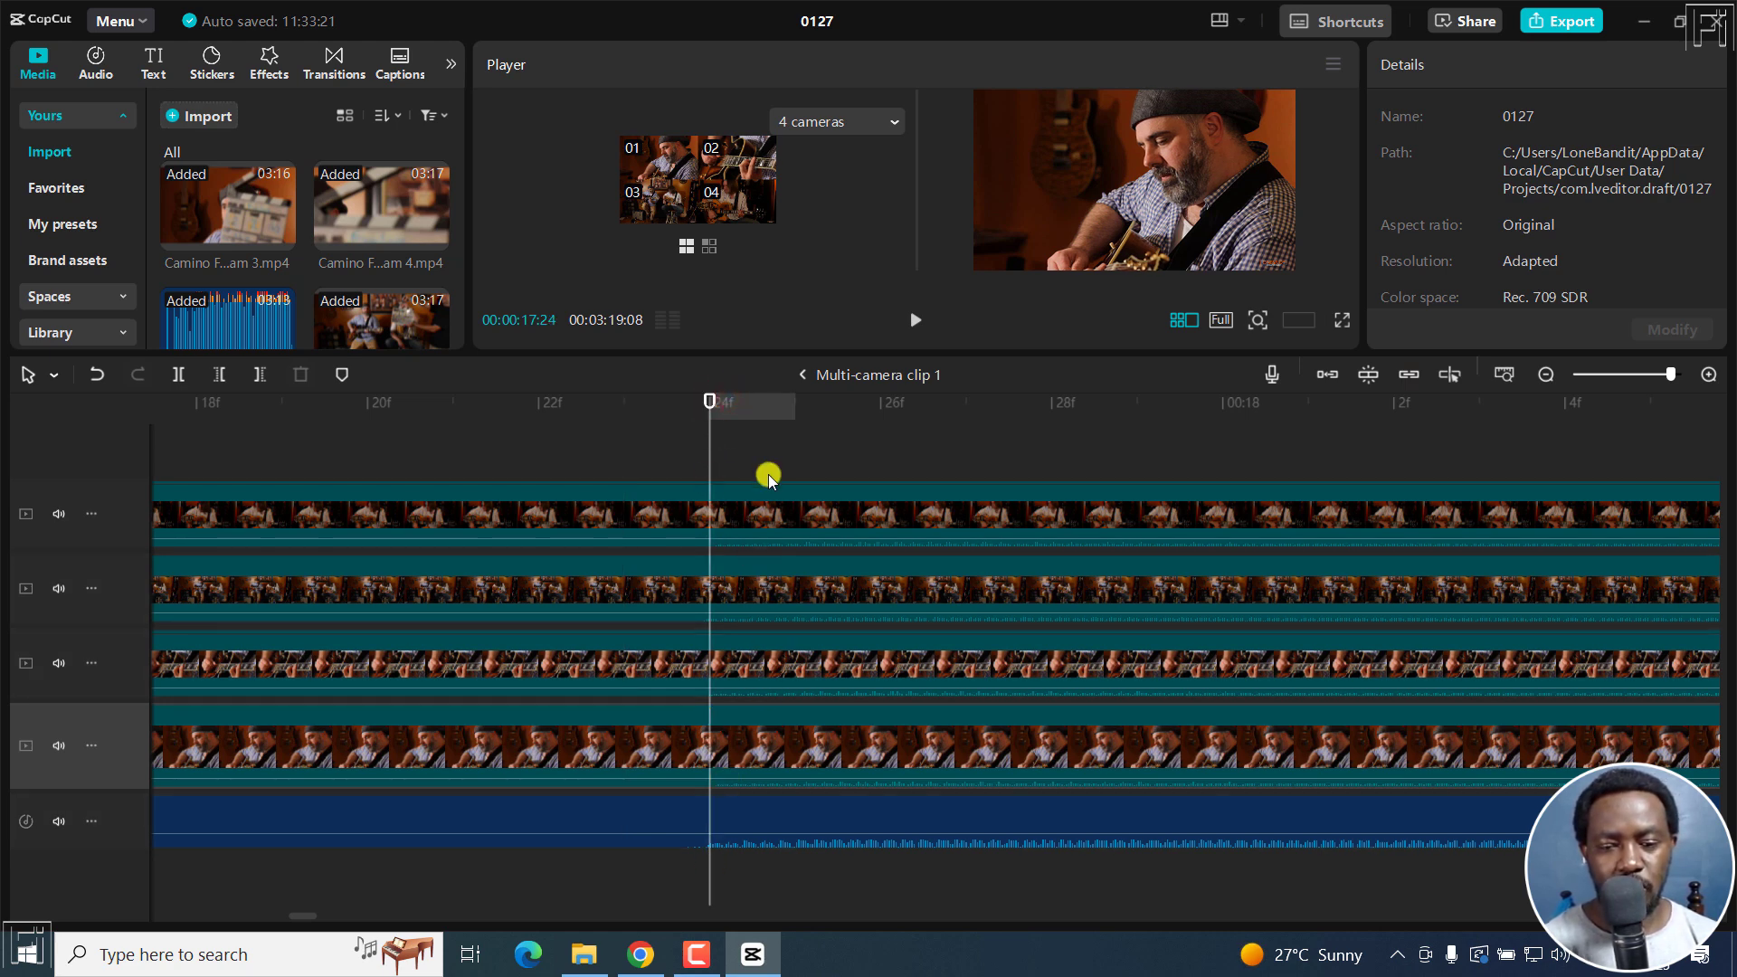
pyautogui.click(1549, 376)
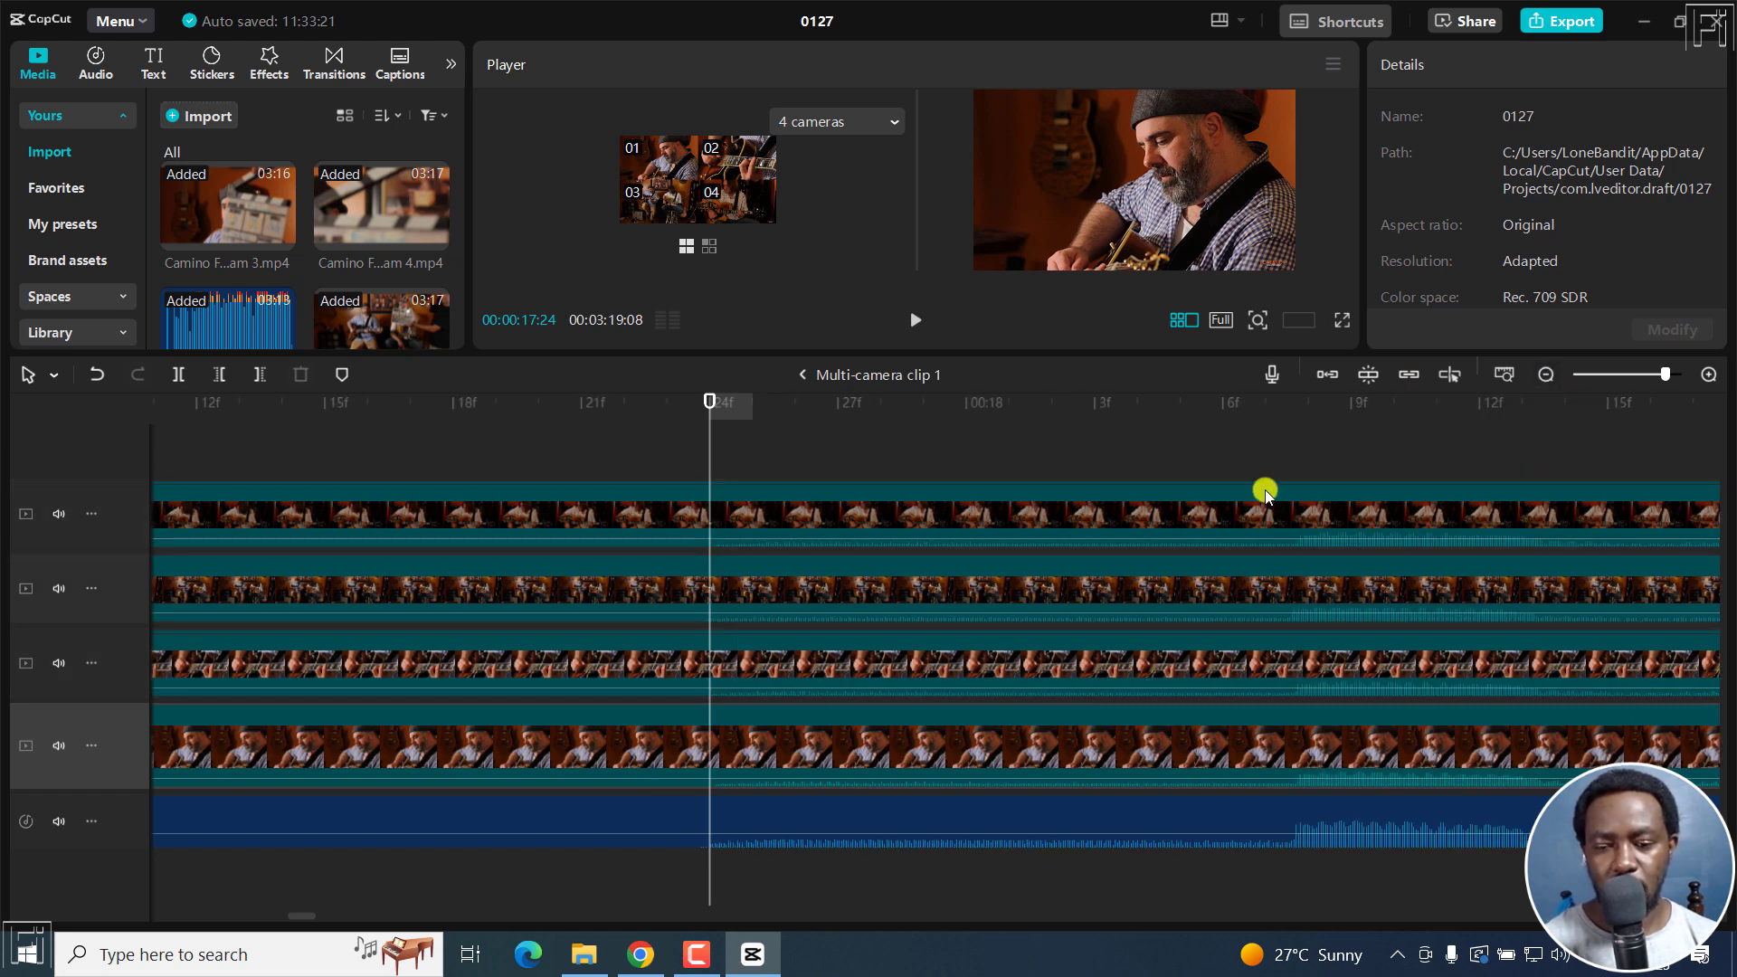
pyautogui.click(1546, 375)
pyautogui.click(1548, 377)
pyautogui.click(1547, 376)
pyautogui.click(1548, 379)
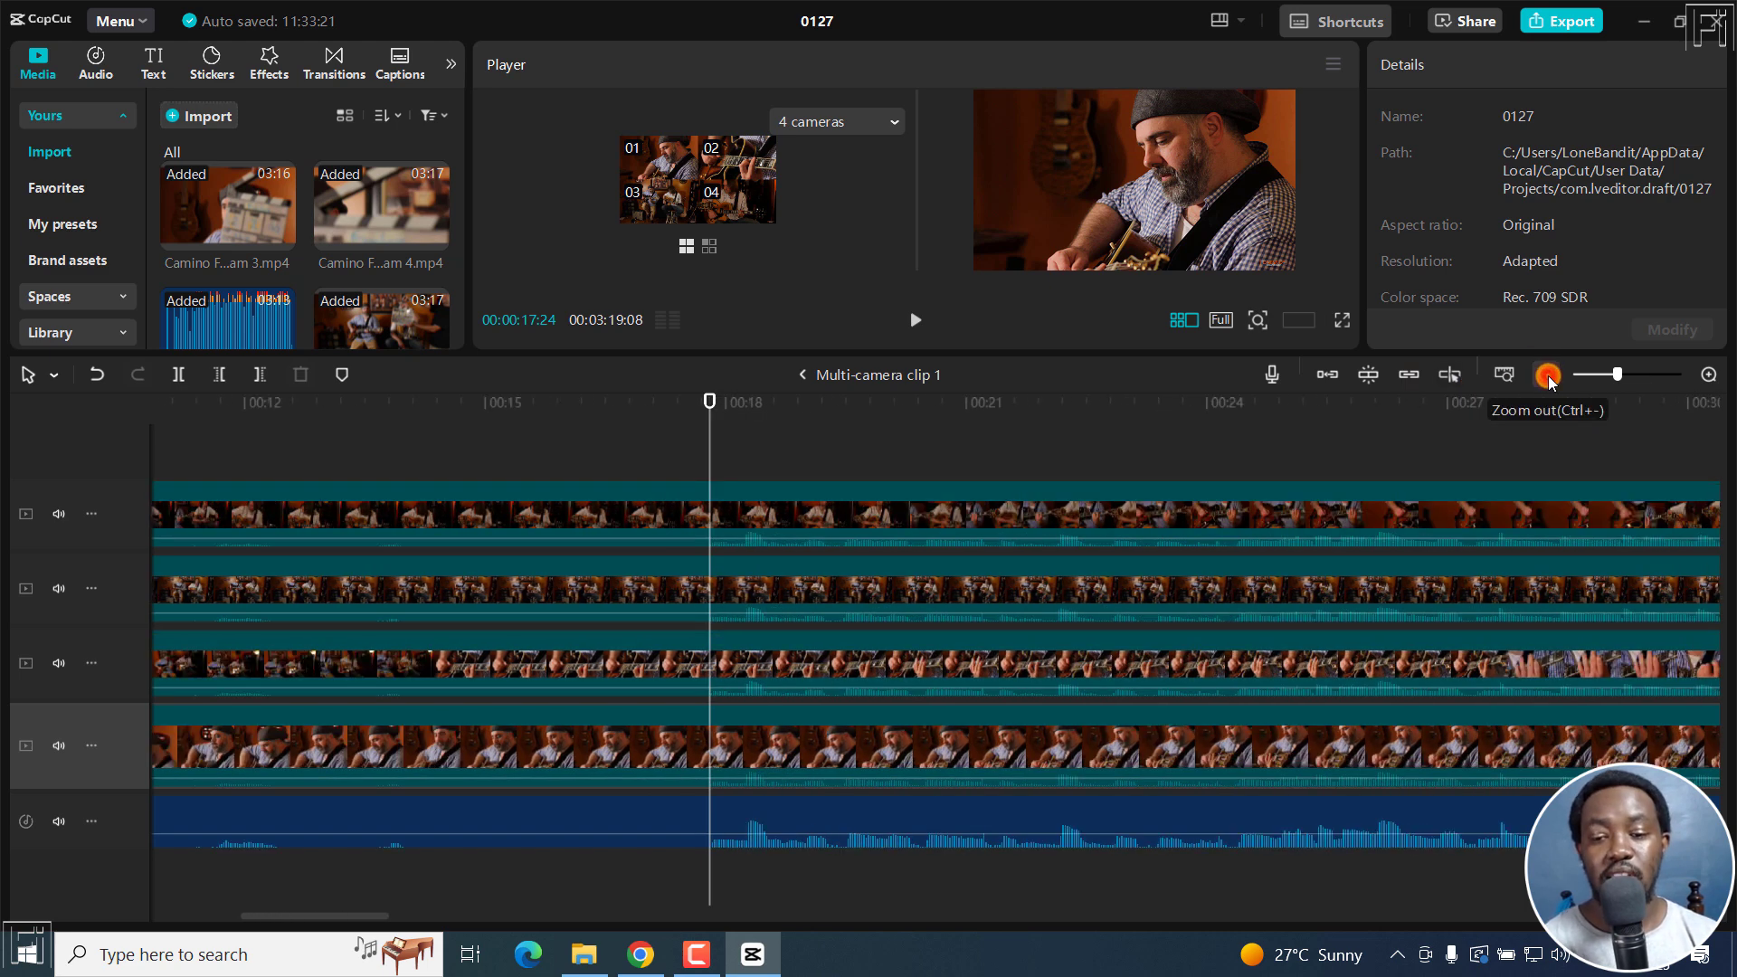
pyautogui.click(1549, 378)
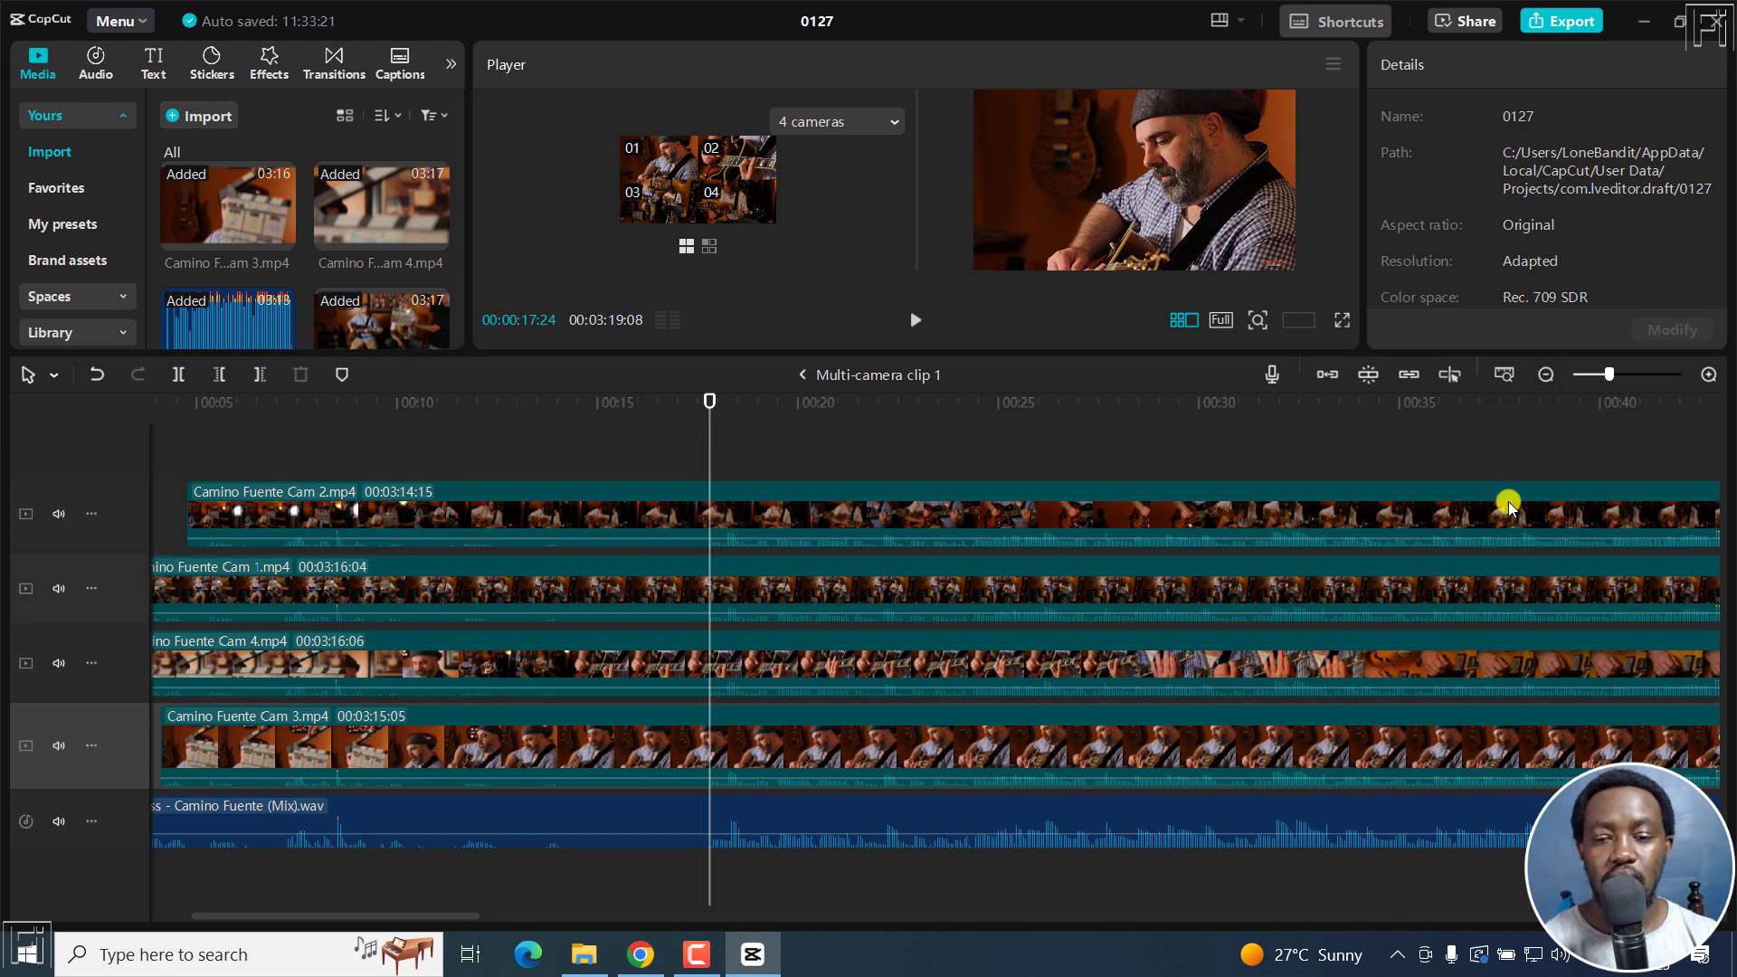
# Step: Mute the tracks of all four Camino Fuente camera clips
pyautogui.click(59, 590)
pyautogui.click(56, 512)
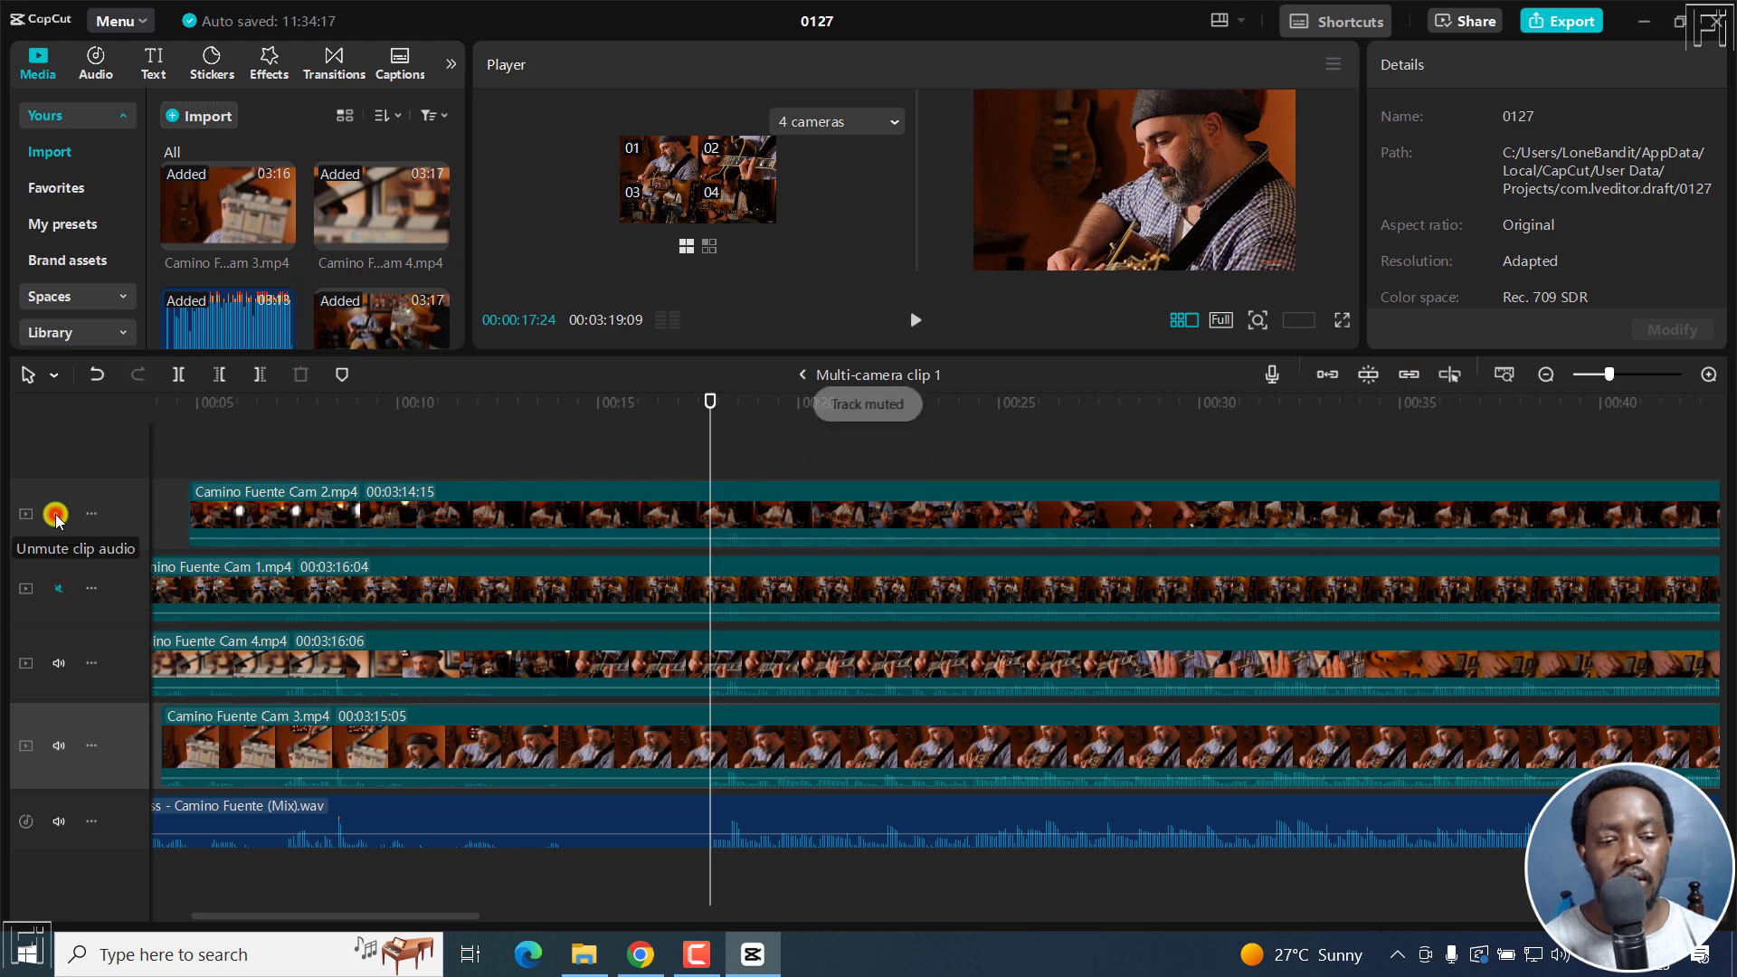
pyautogui.click(57, 663)
pyautogui.click(58, 745)
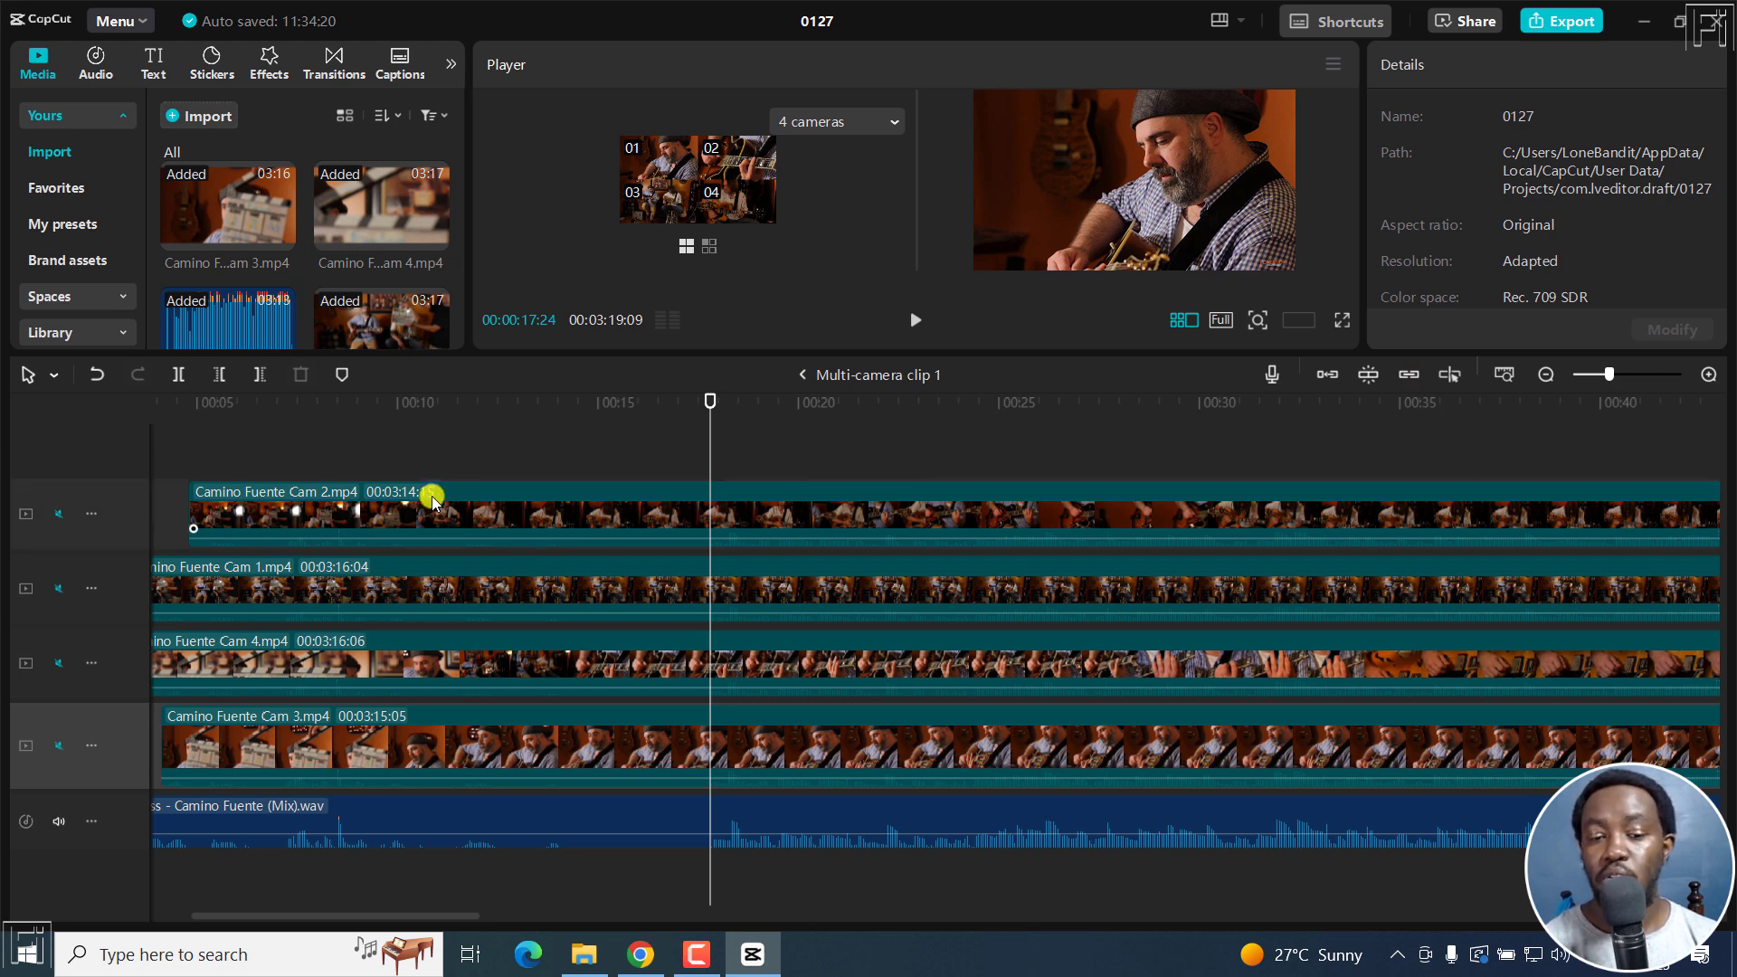
# Step: Unmute the four camera tracks again
pyautogui.click(60, 517)
pyautogui.click(58, 588)
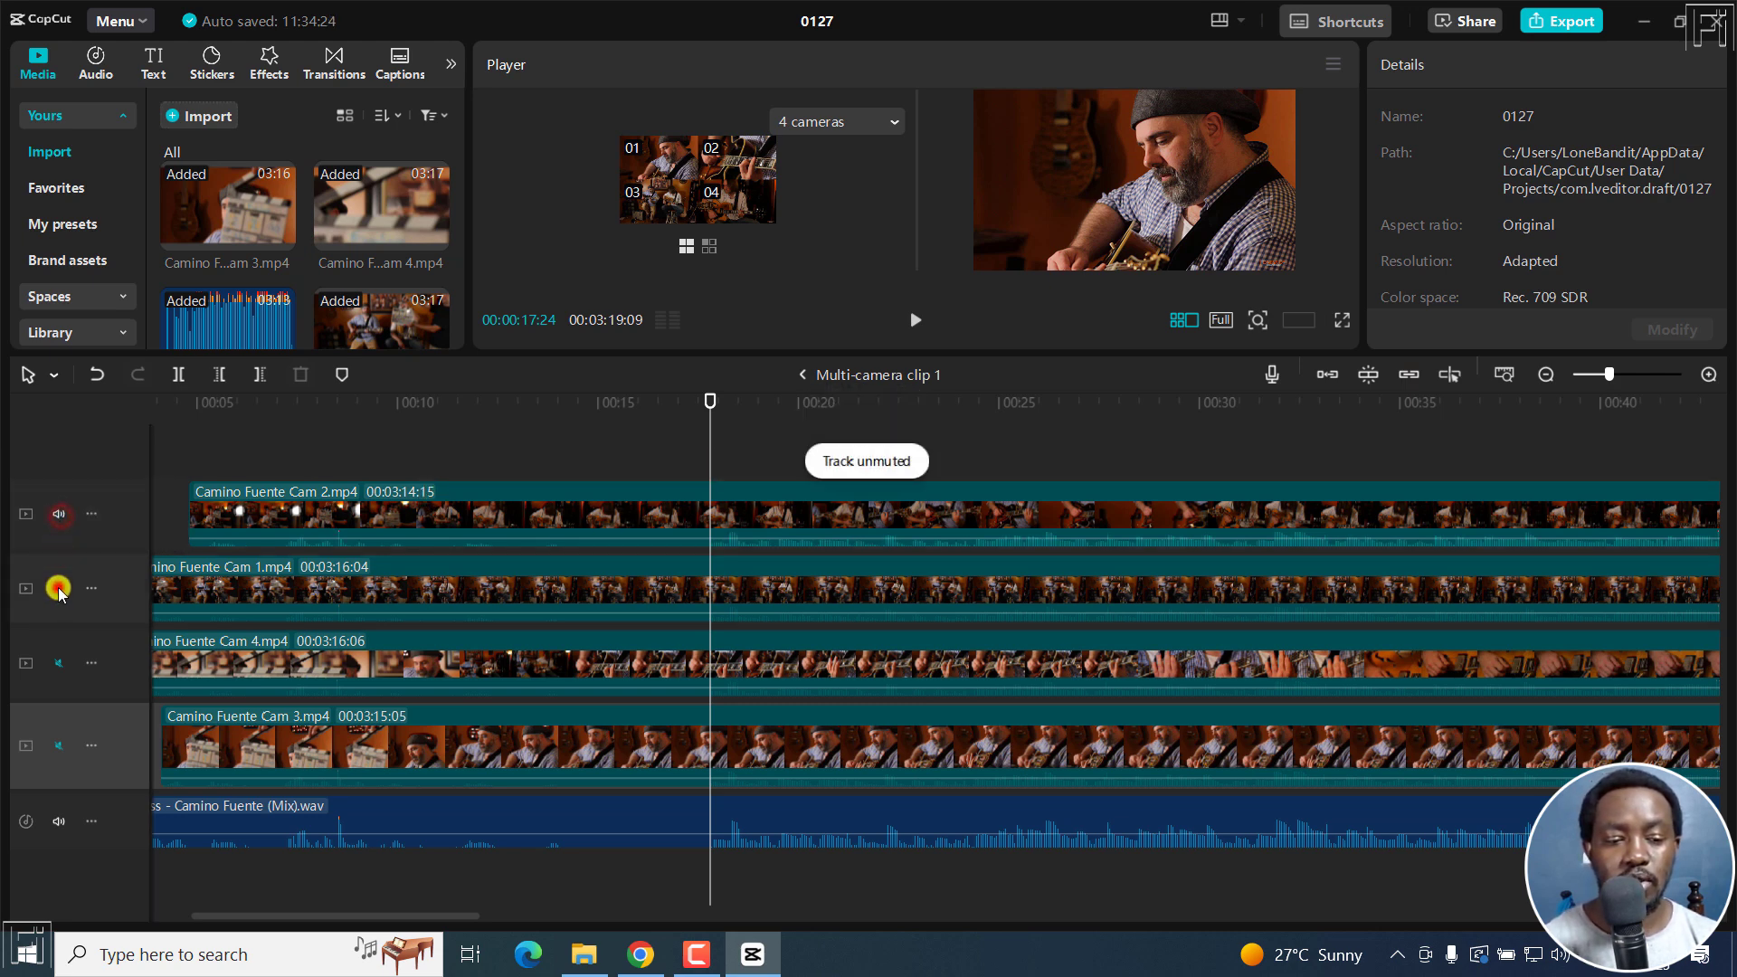
pyautogui.click(57, 665)
pyautogui.click(58, 745)
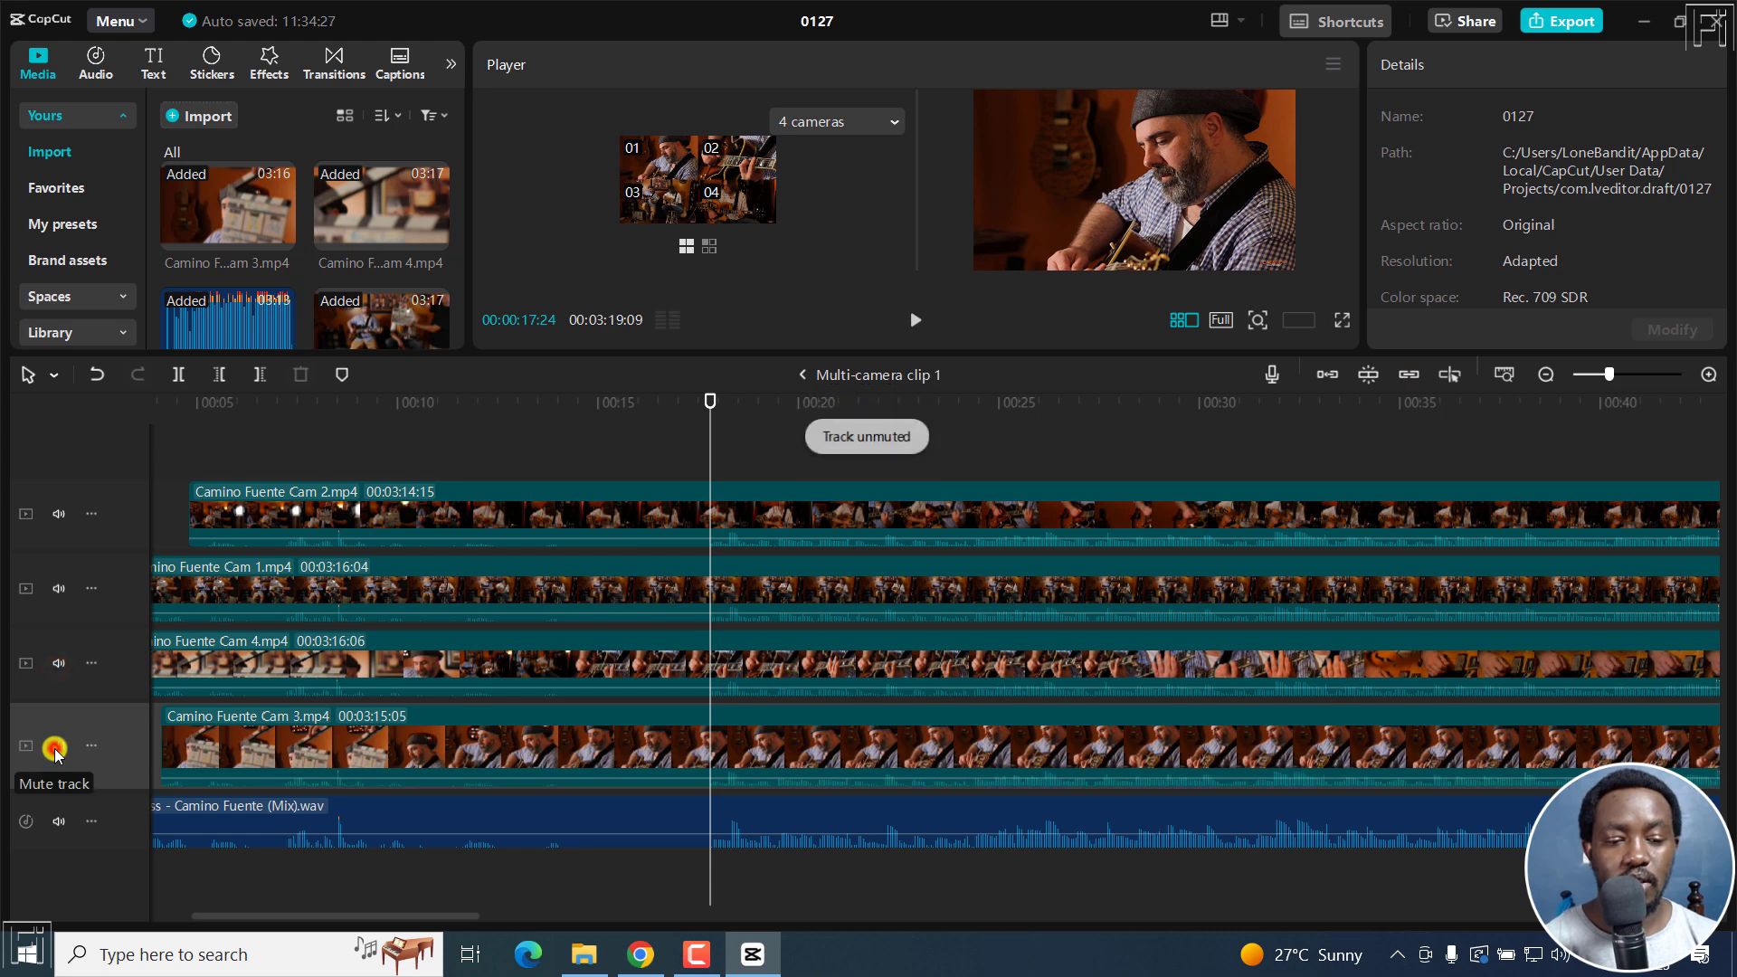
# Step: Lower the volume of each of the four camera clips to silence and return to the main timeline
pyautogui.click(742, 540)
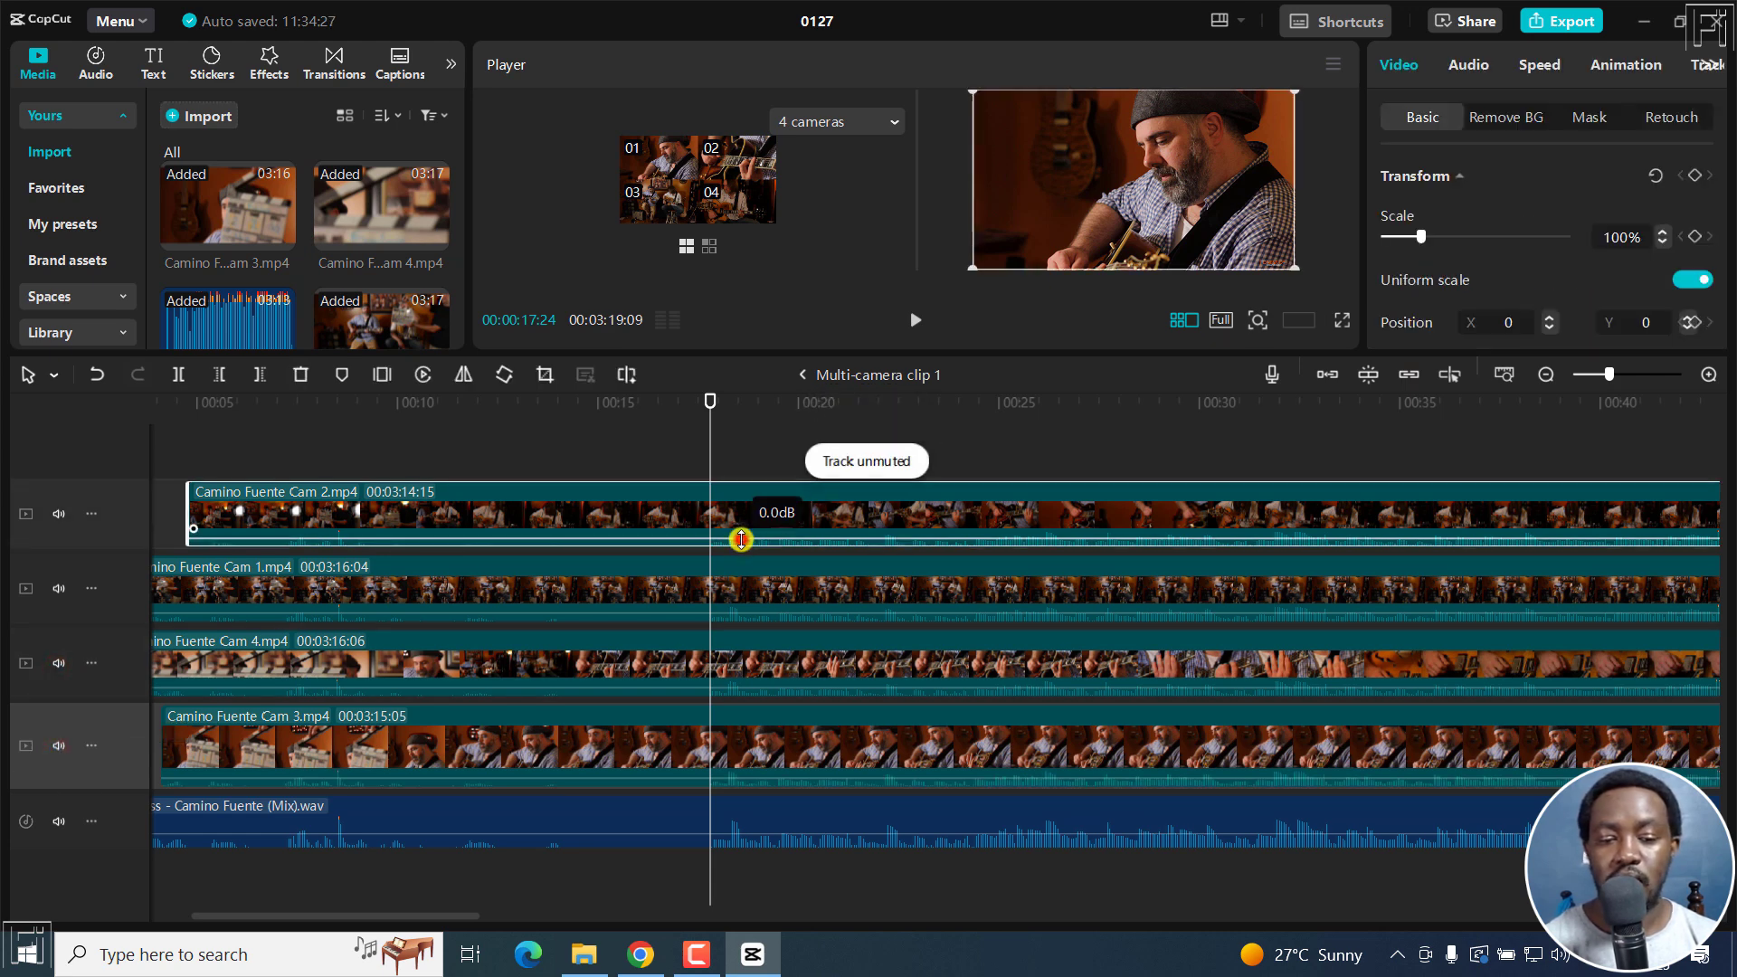
pyautogui.click(722, 612)
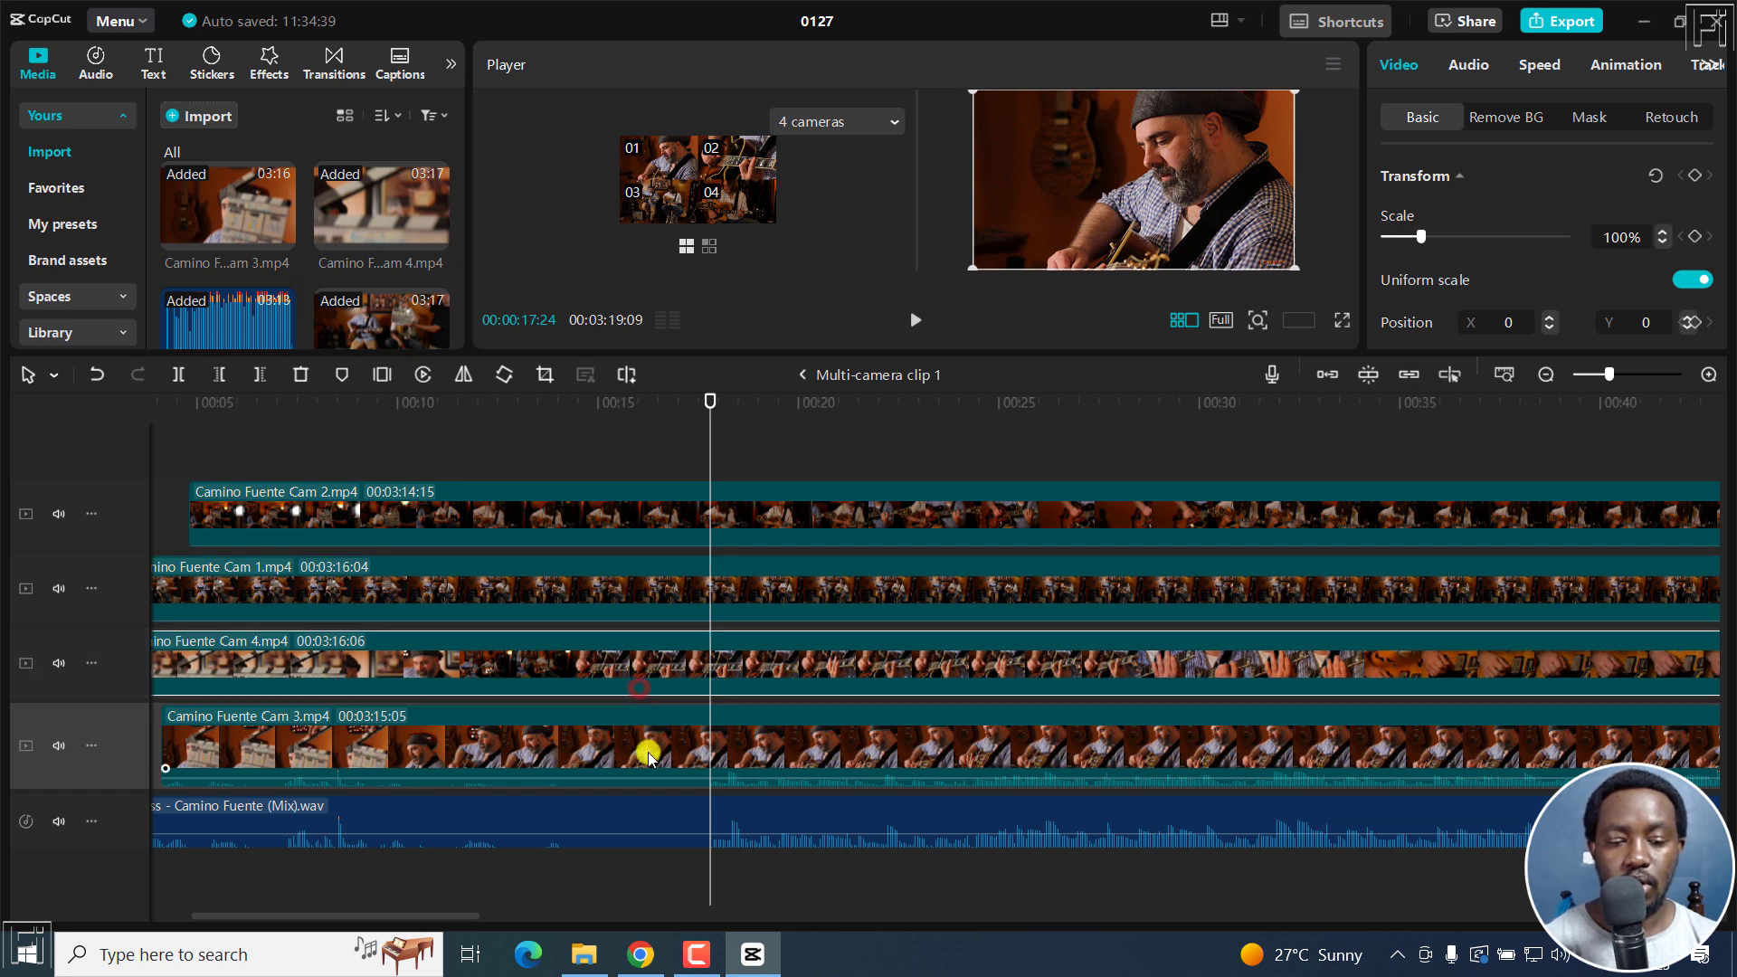
pyautogui.click(663, 778)
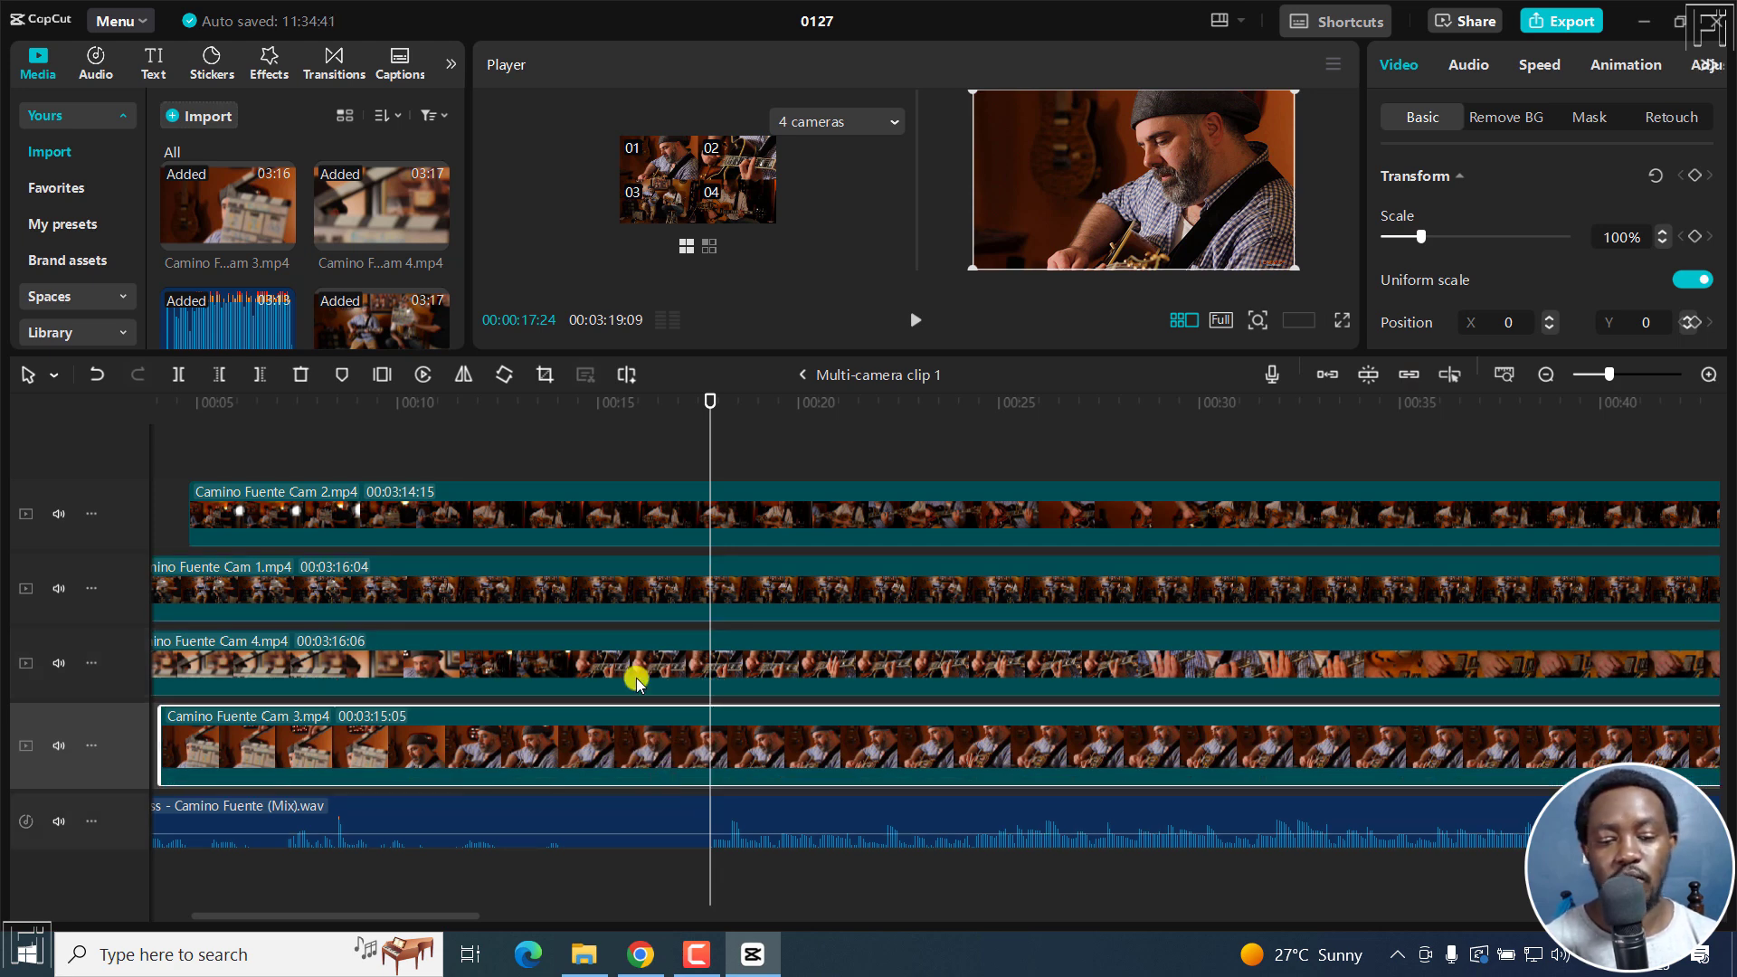
pyautogui.click(622, 409)
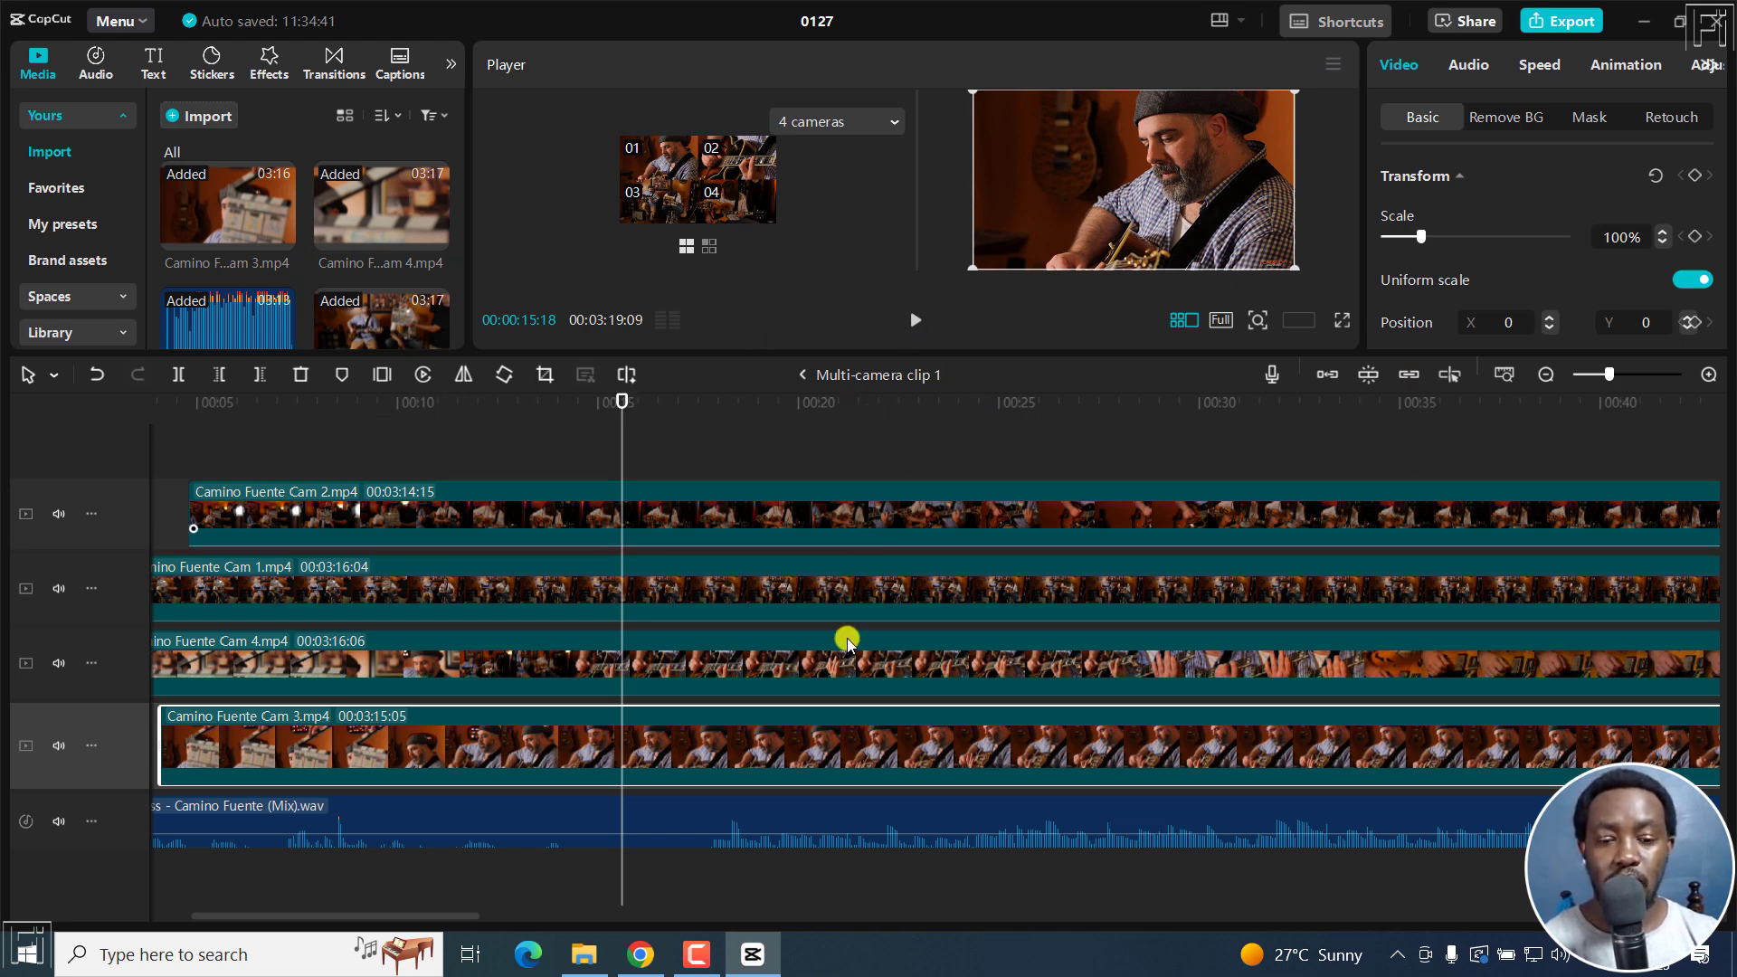
pyautogui.click(802, 376)
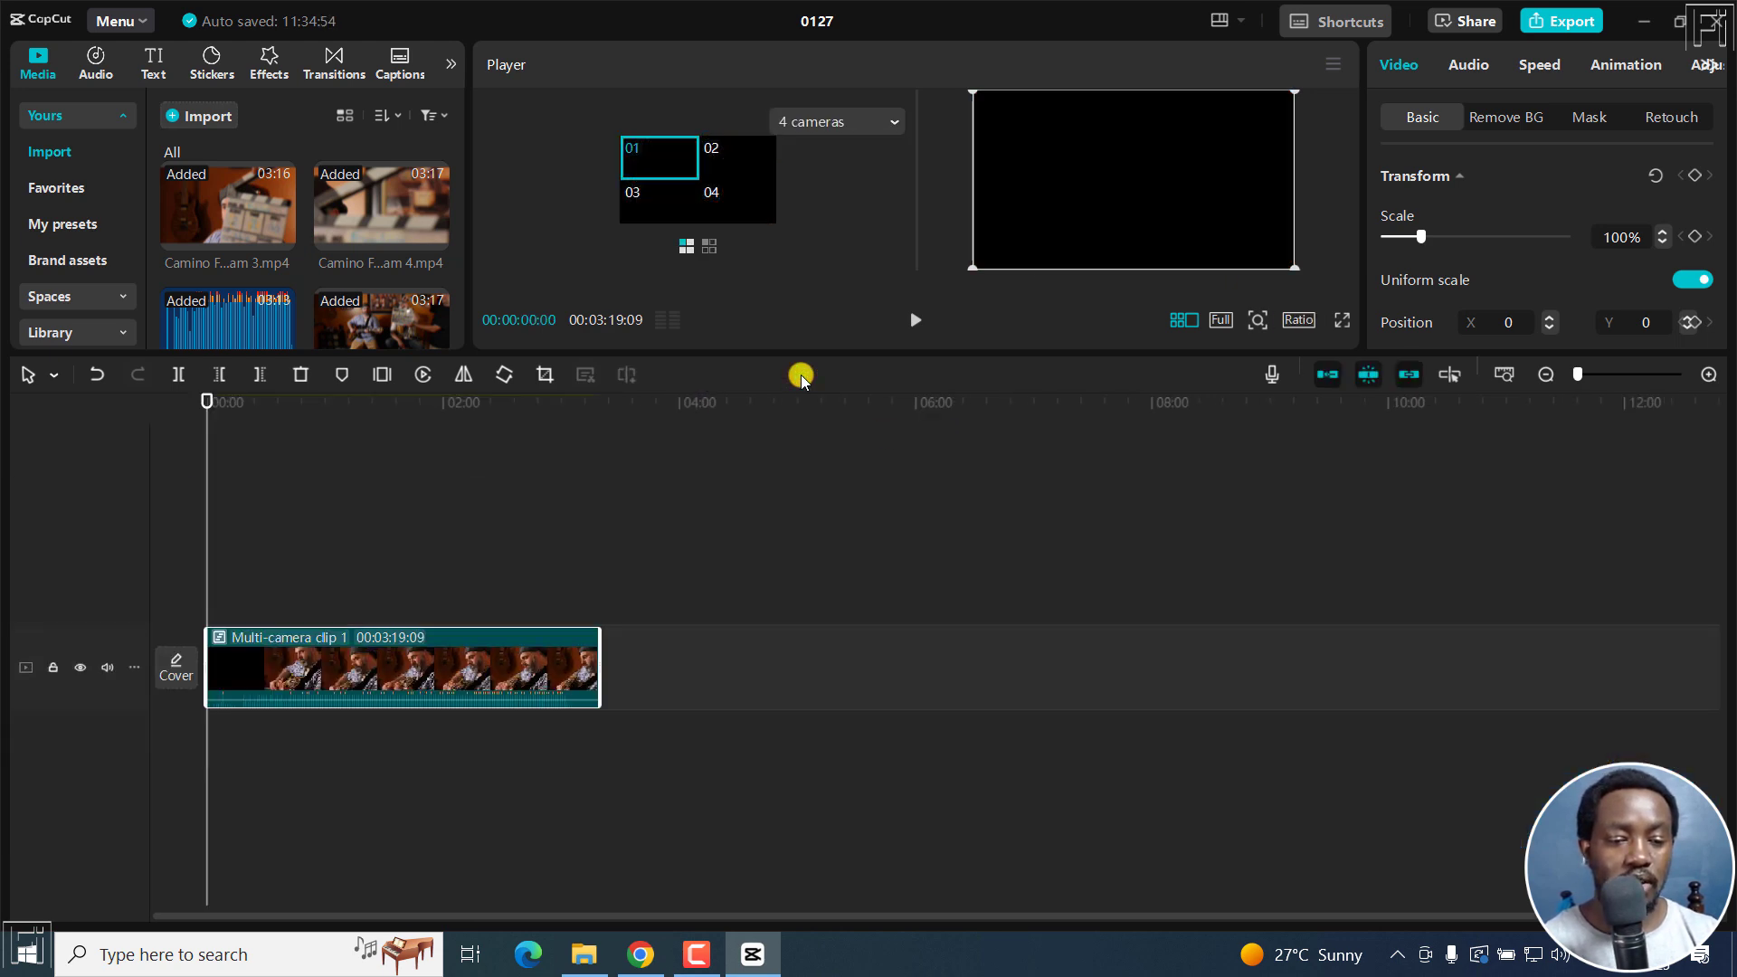
# Step: Split the multi-camera clip at 00:00:16:06 and delete the part before the cut
pyautogui.click(1708, 373)
pyautogui.click(1708, 374)
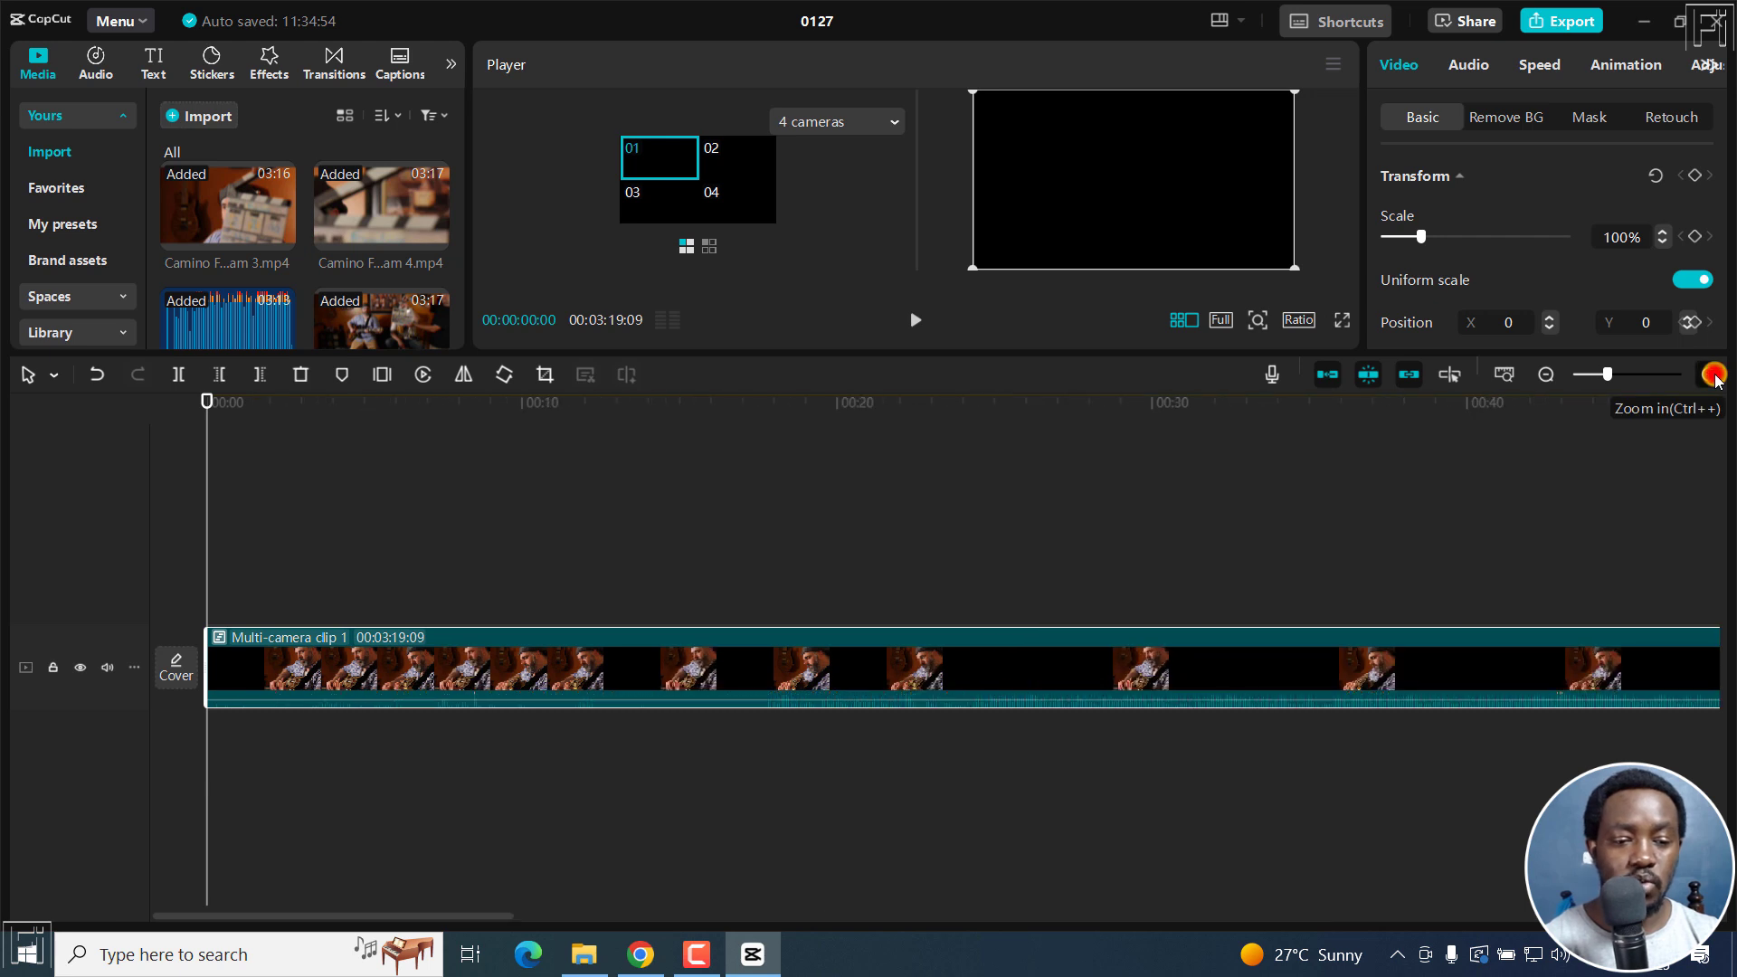
pyautogui.click(1710, 374)
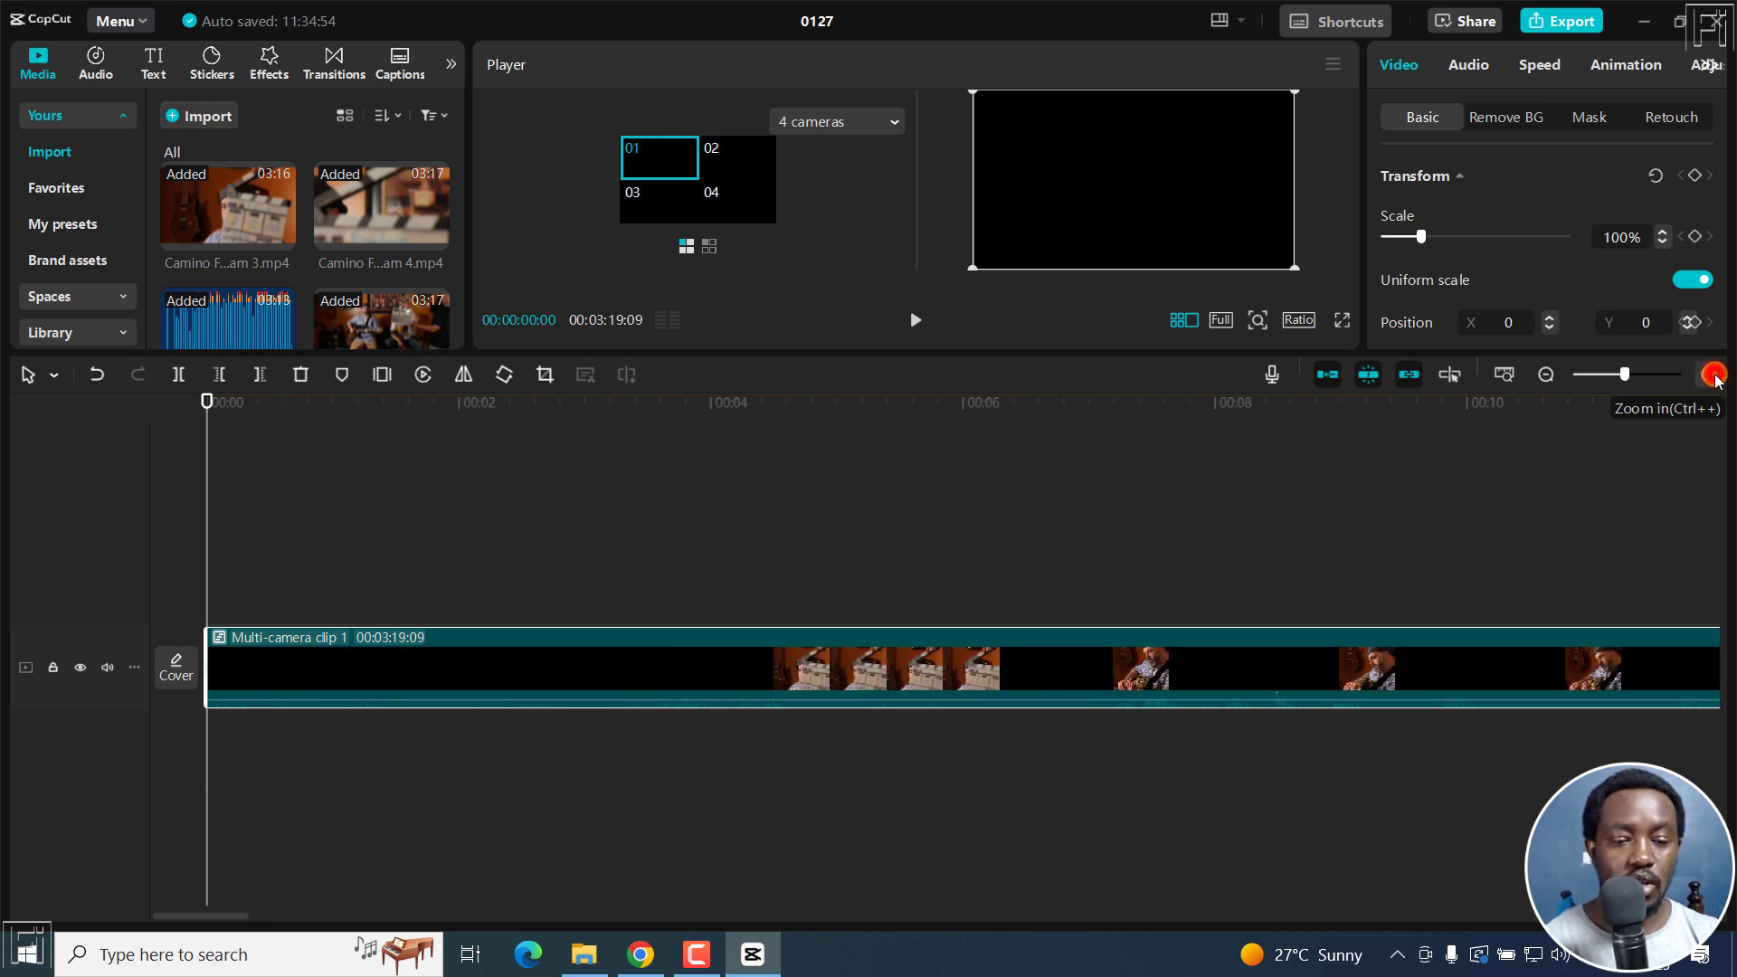
pyautogui.click(1547, 373)
pyautogui.click(1547, 374)
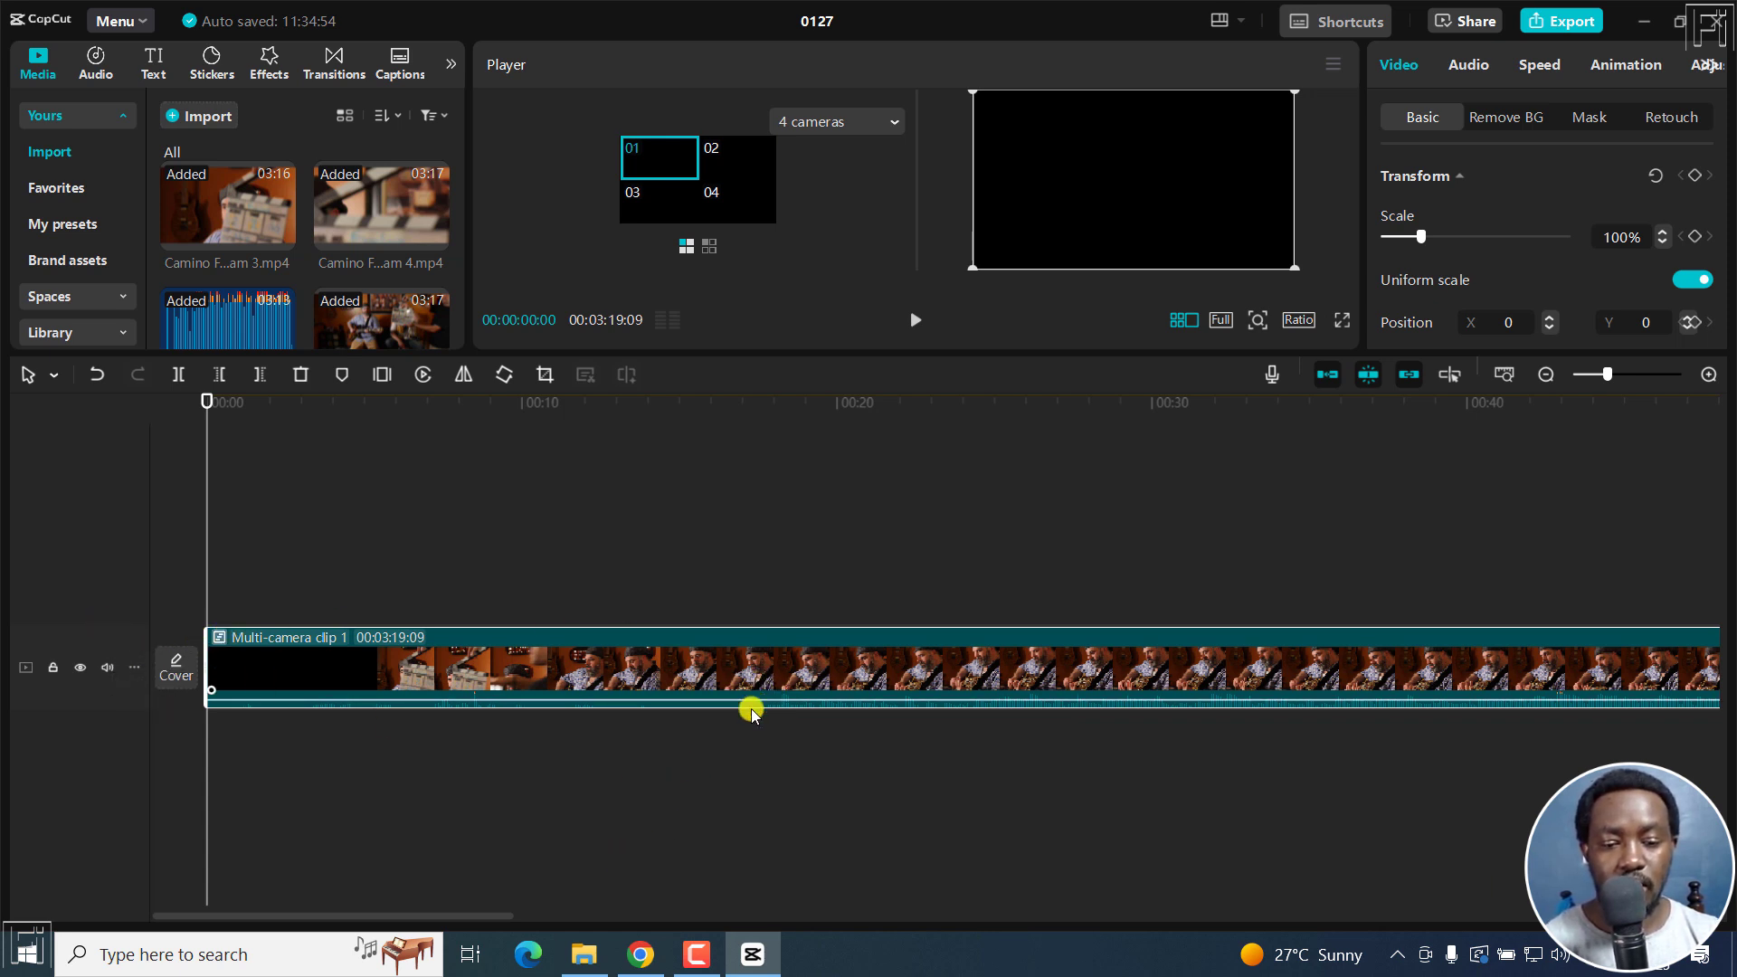
pyautogui.click(717, 400)
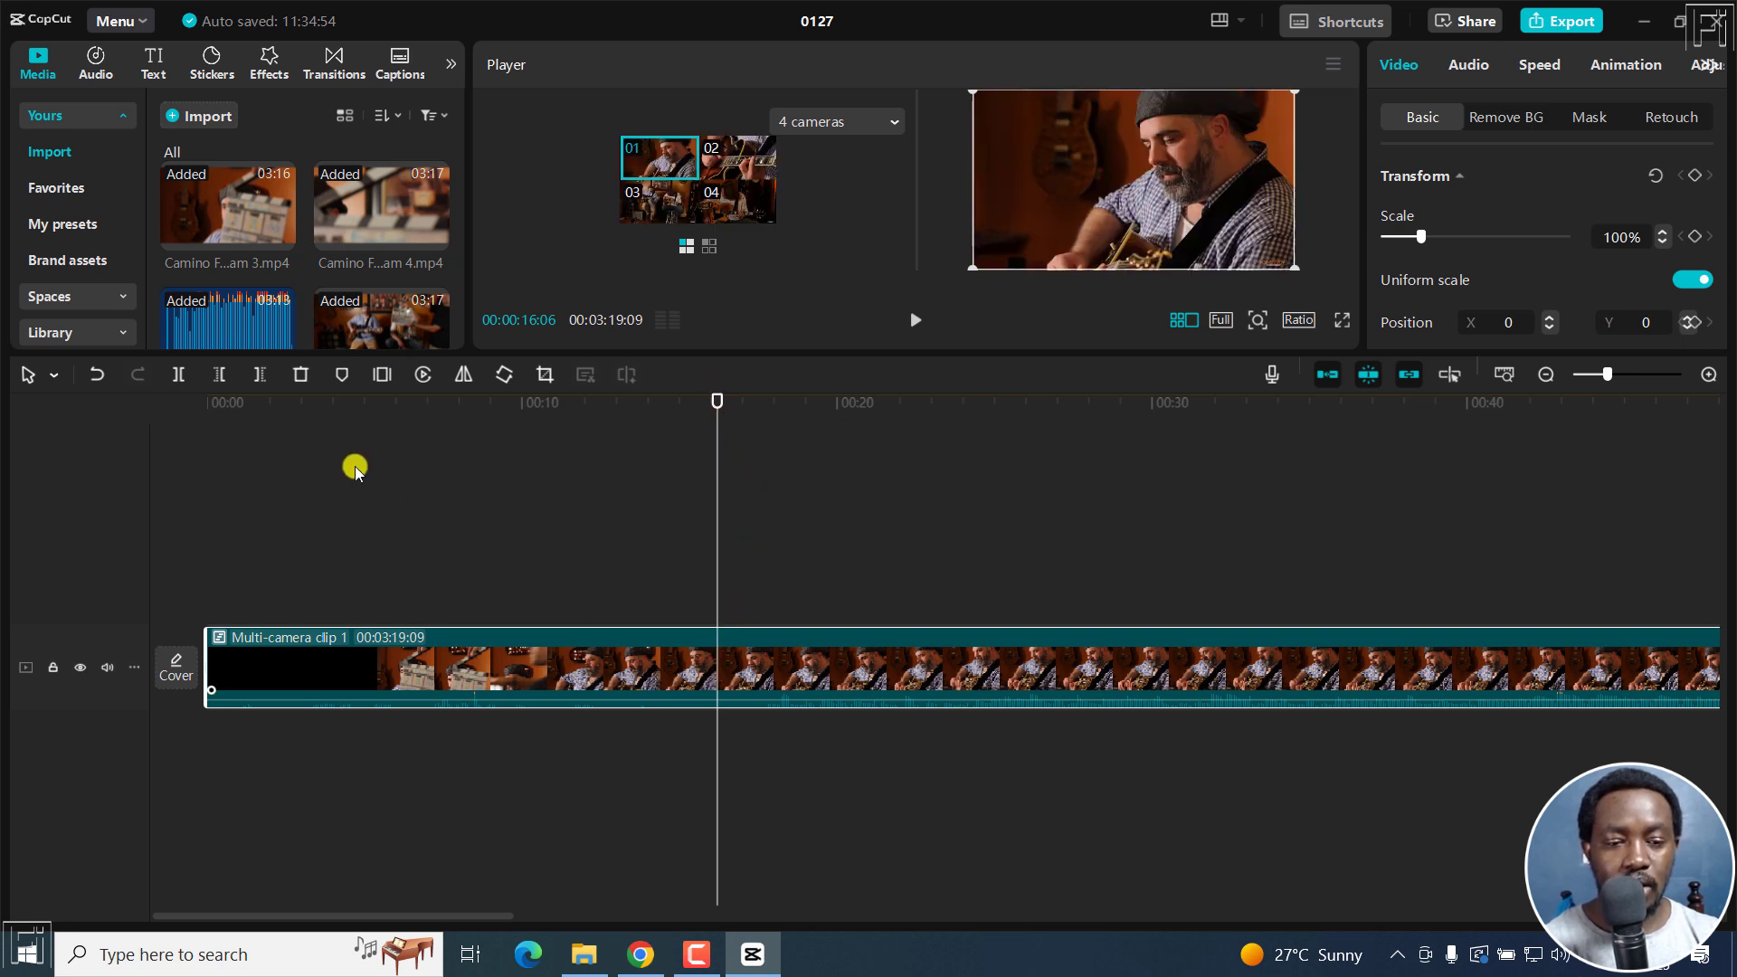
pyautogui.click(182, 377)
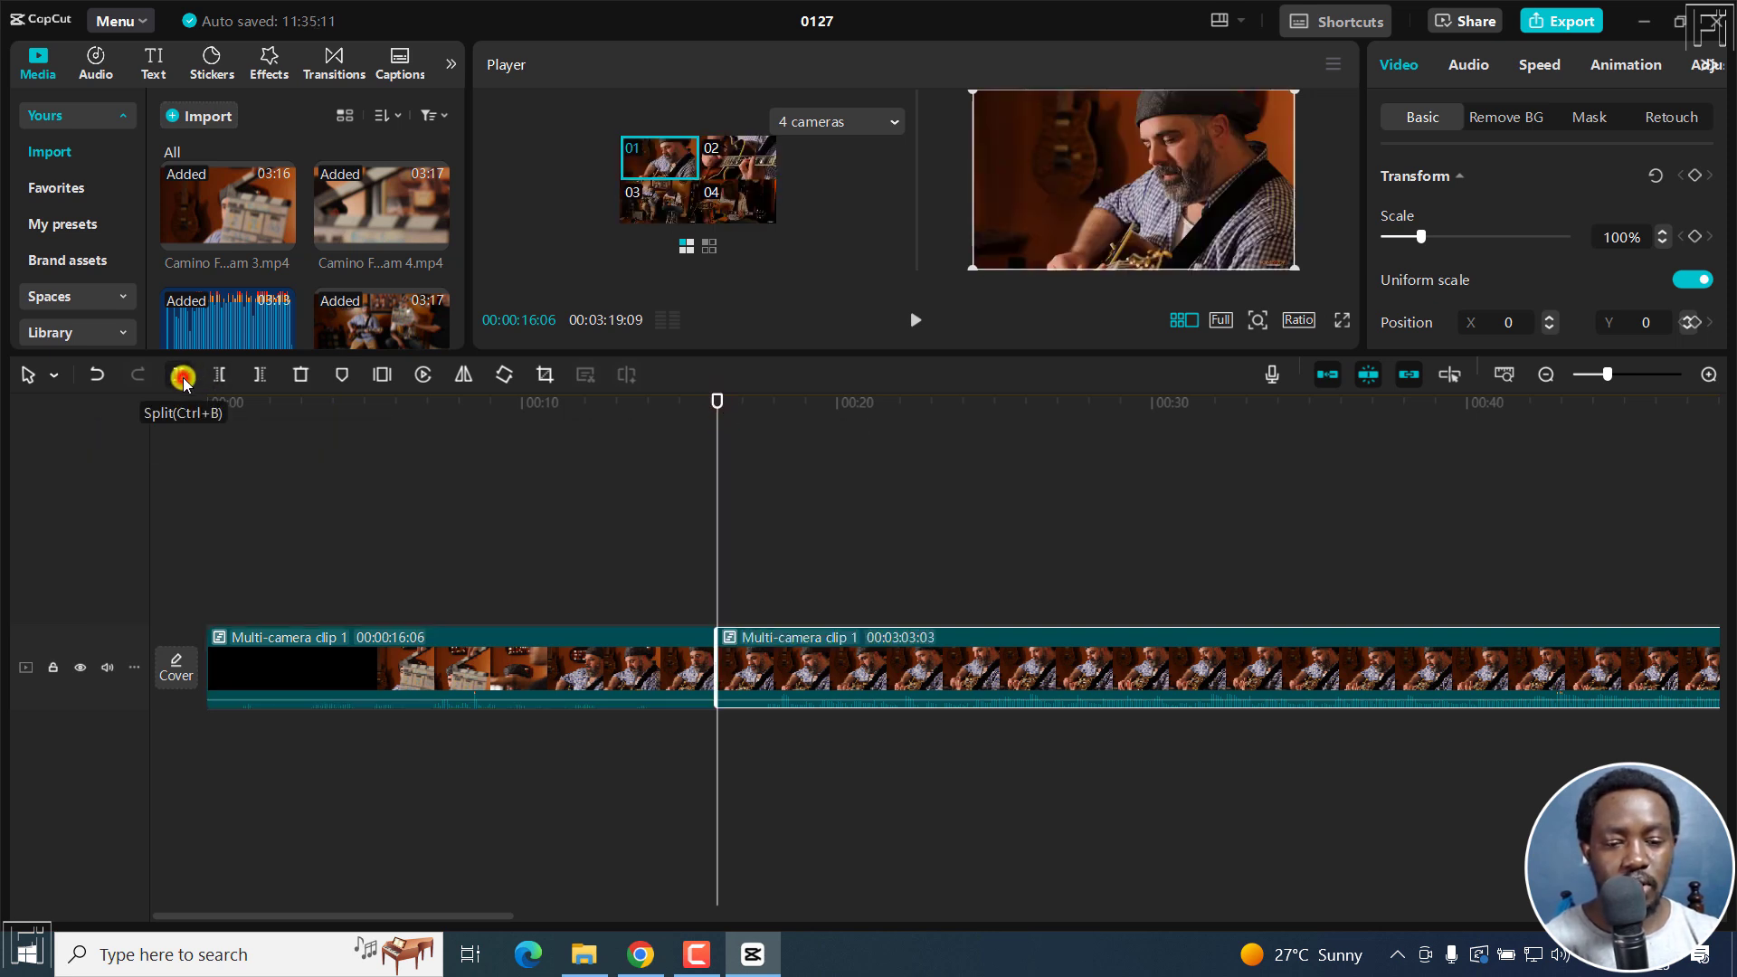
pyautogui.click(565, 655)
pyautogui.press('Delete')
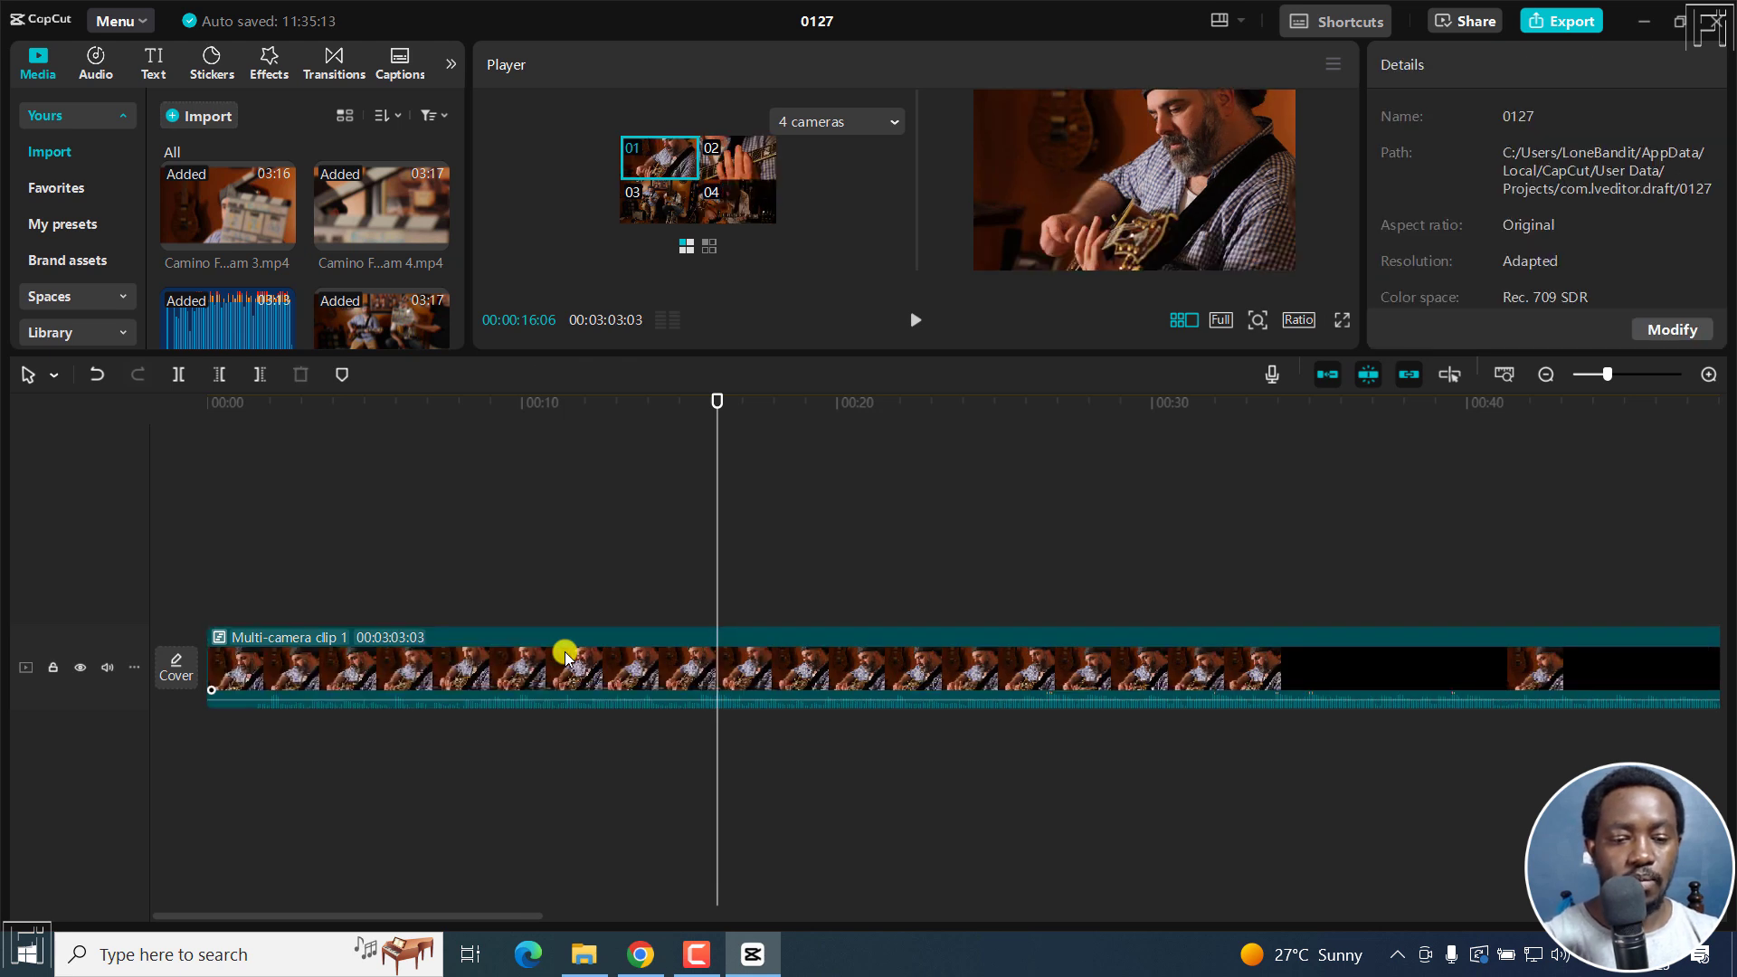
# Step: Enlarge the player area and set the multi-camera clip to camera 03 from its start
pyautogui.press('Home')
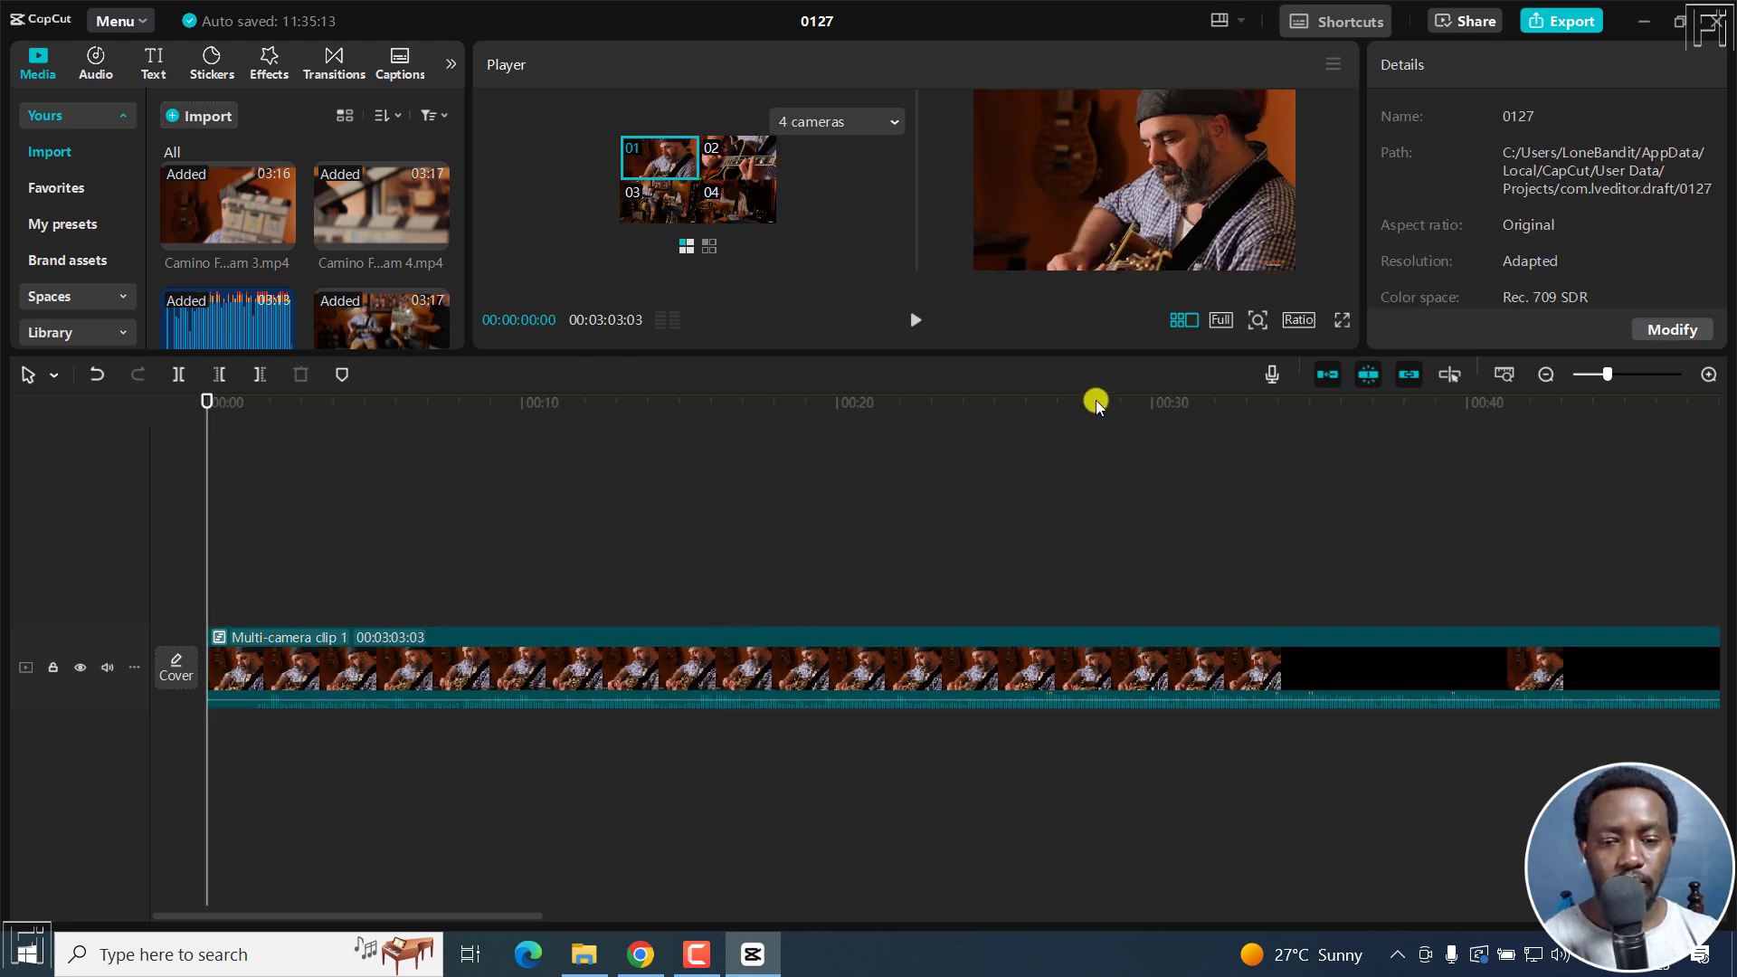
pyautogui.moveTo(804, 355); pyautogui.dragTo(751, 582)
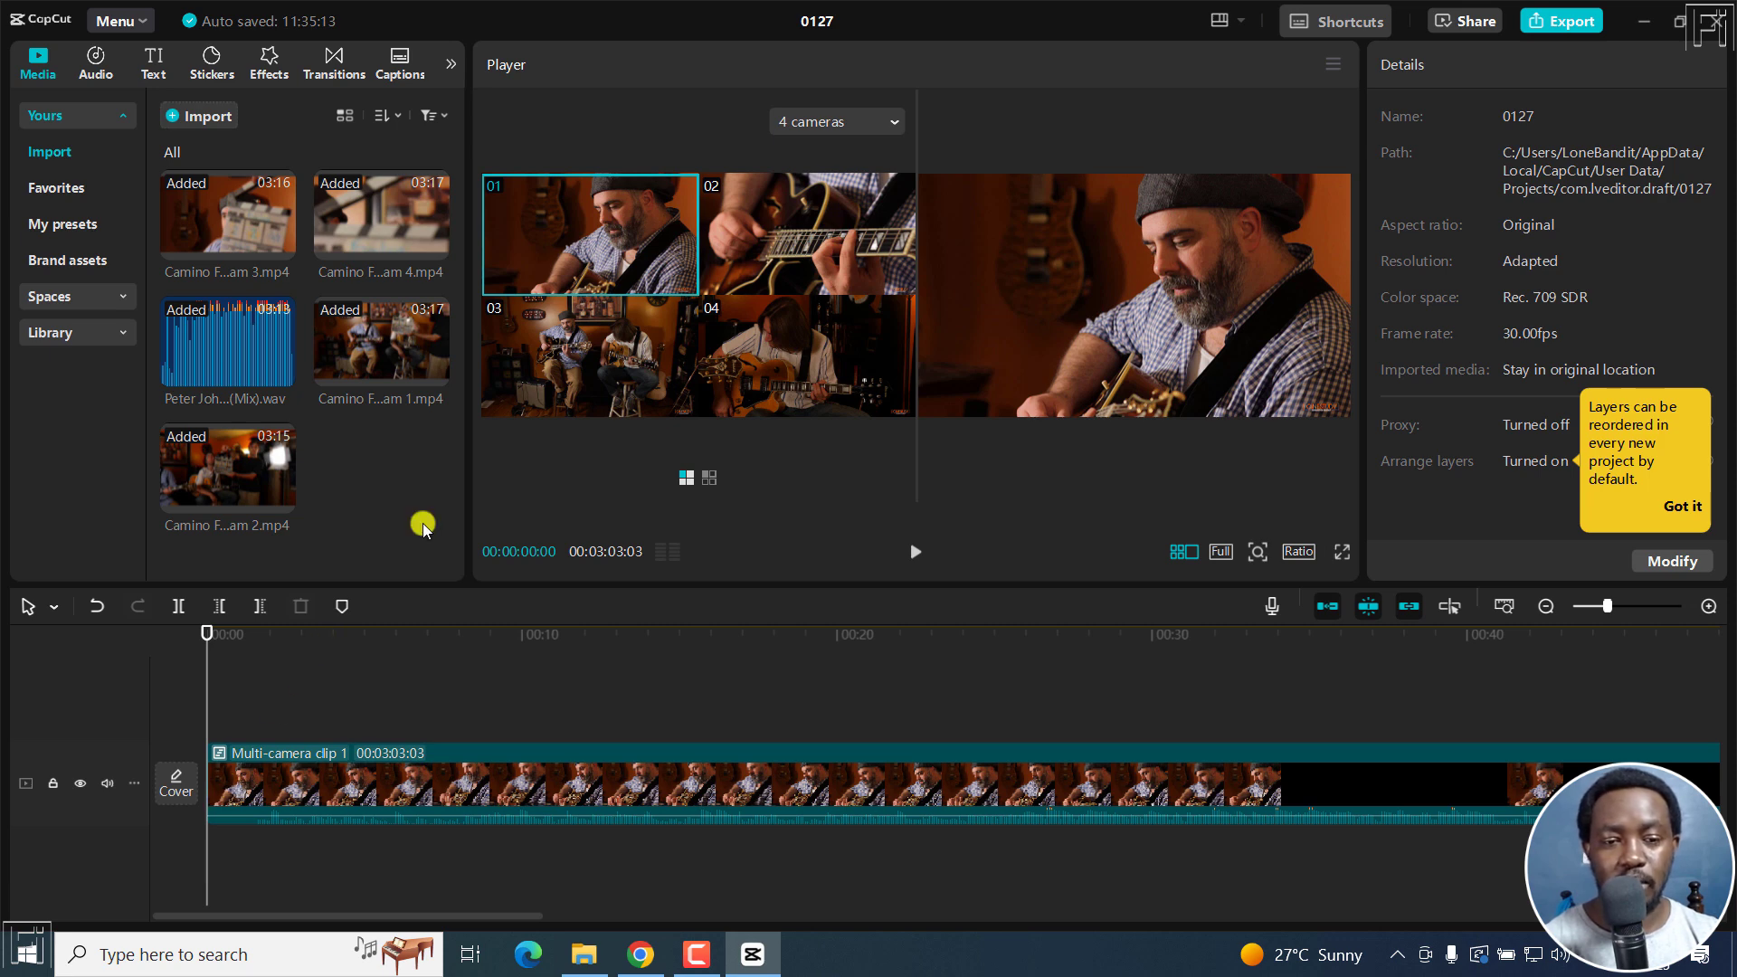
pyautogui.click(230, 789)
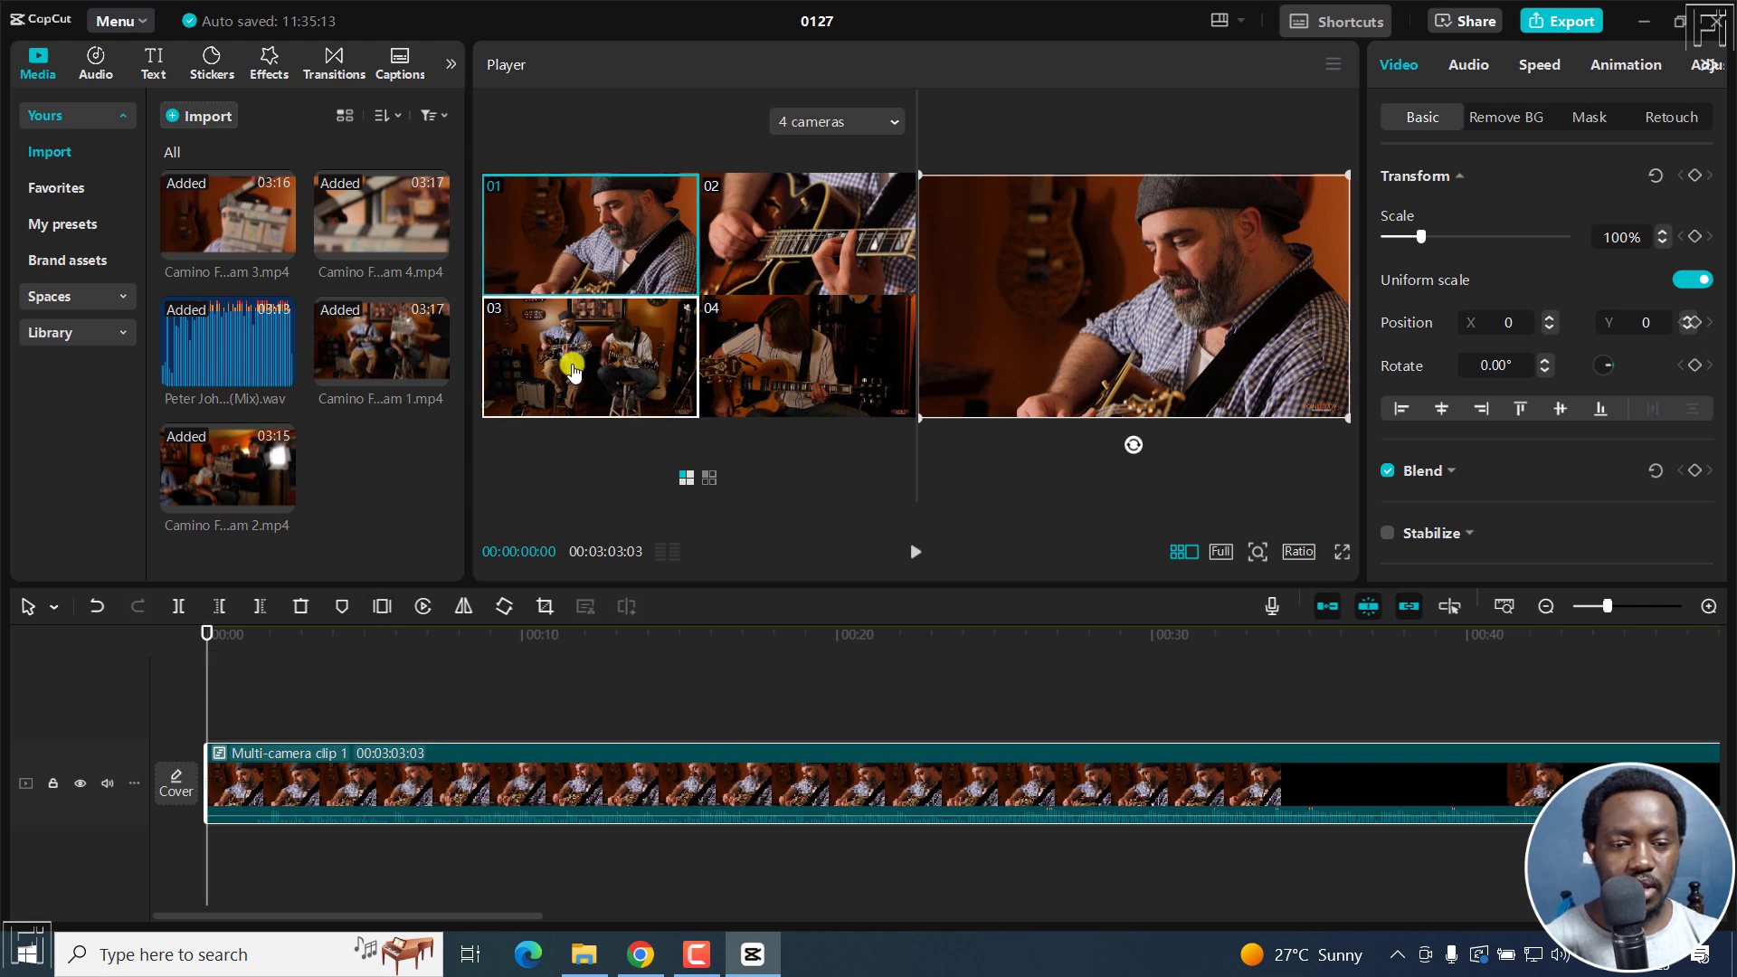
pyautogui.click(572, 371)
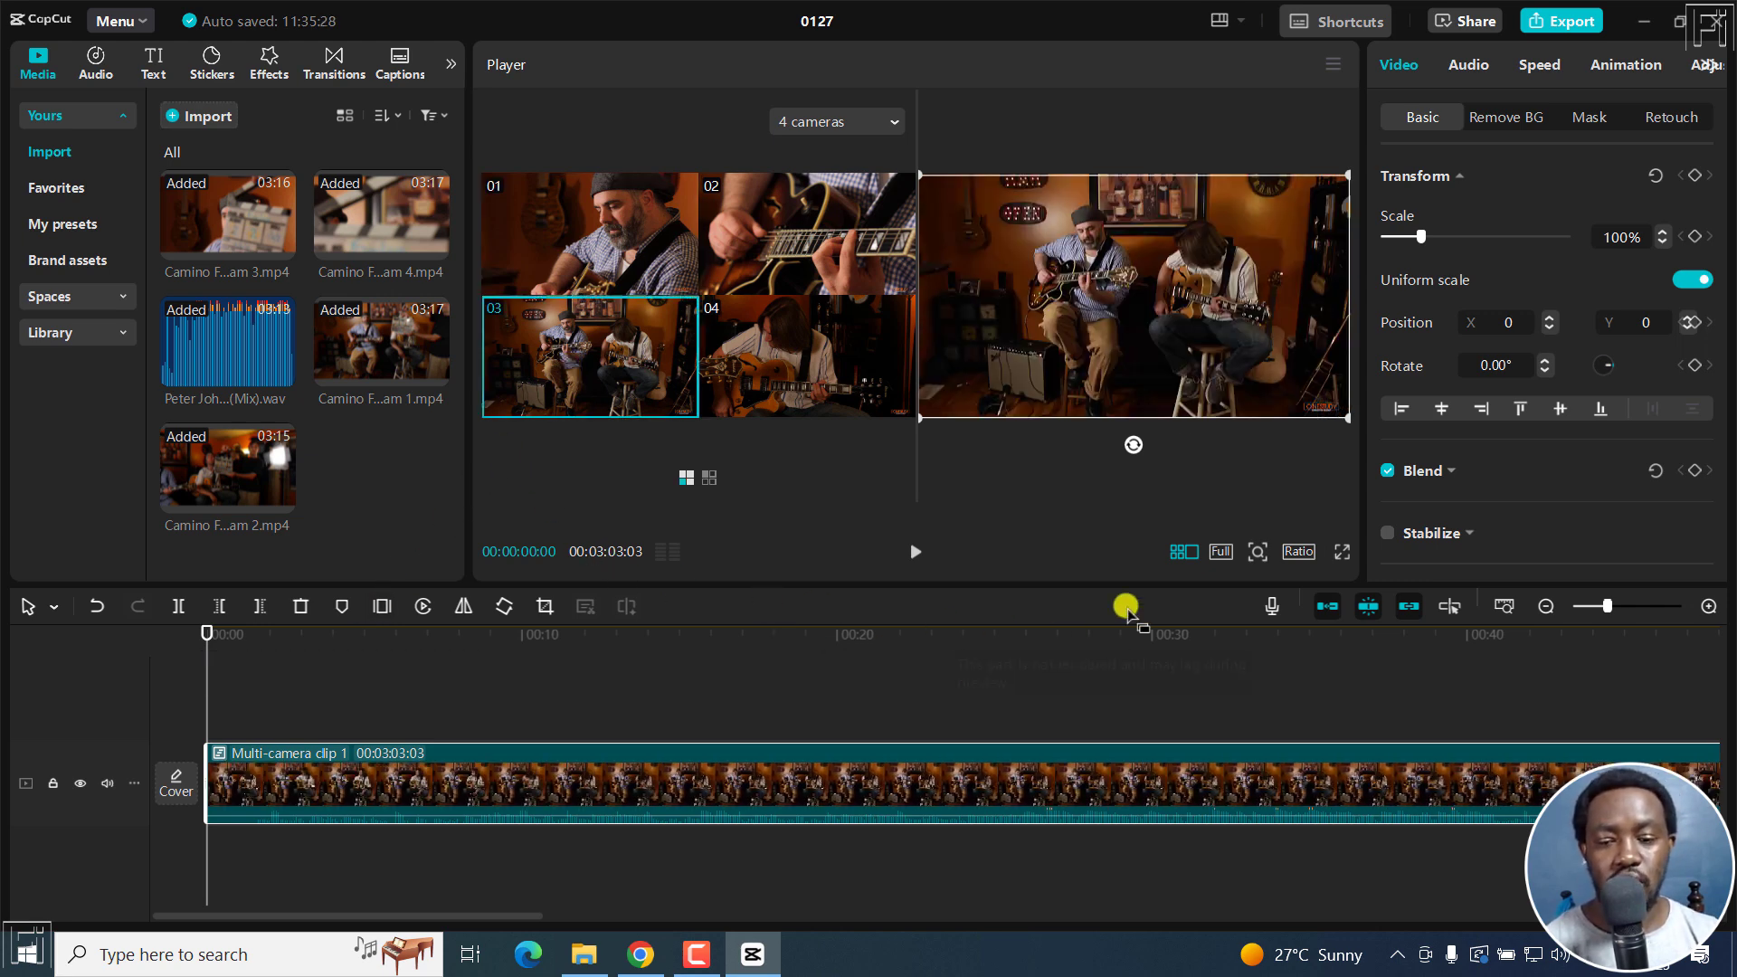
# Step: Play the multi-camera clip from the start and switch live to cameras 01, 04, 03, 01, 04, 03 and 04, stopping at 00:00:45:23
pyautogui.click(1547, 607)
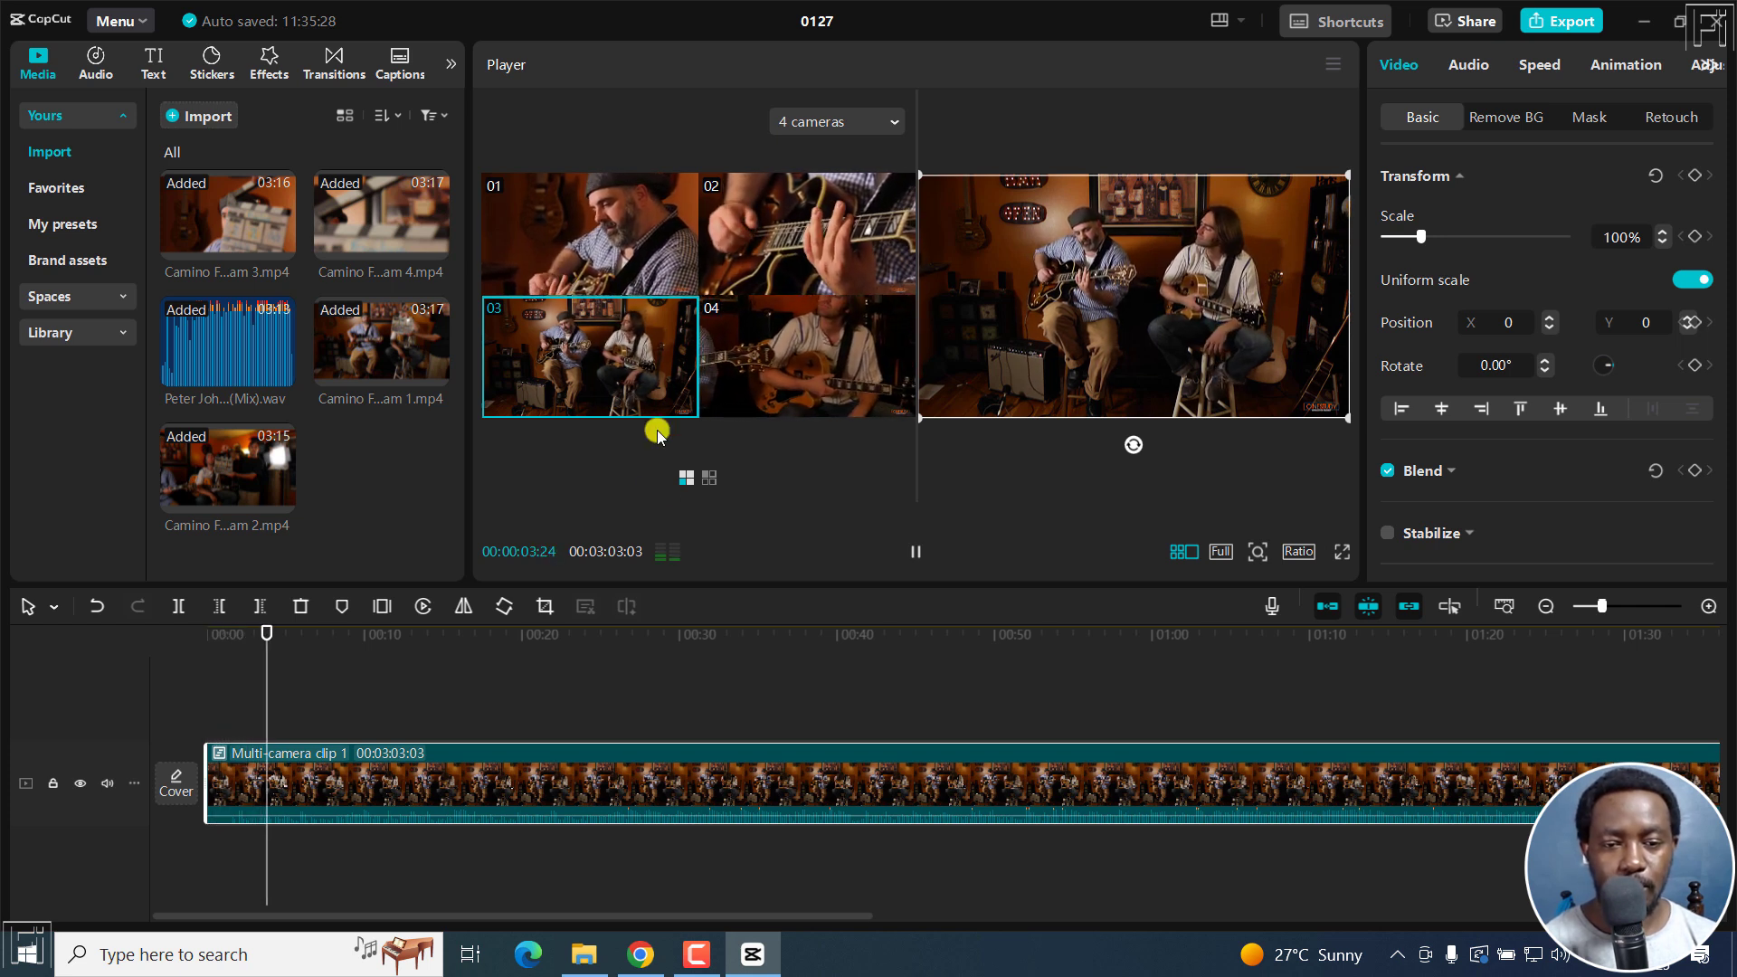
pyautogui.click(616, 256)
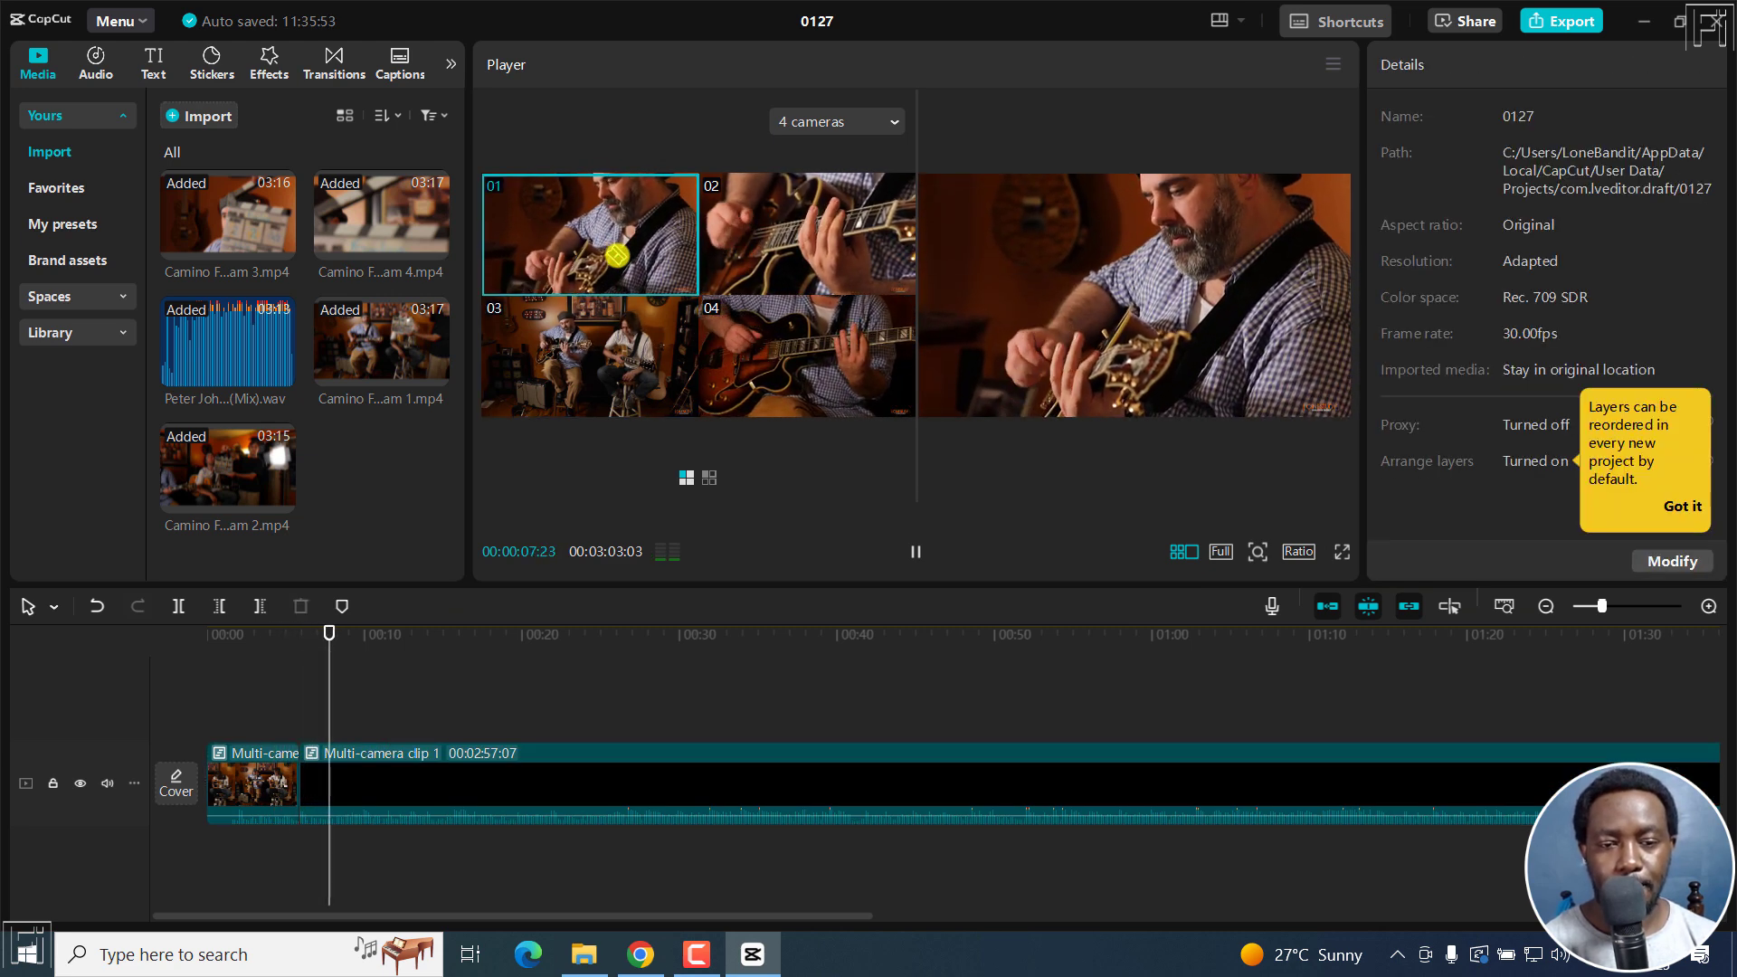
pyautogui.click(781, 363)
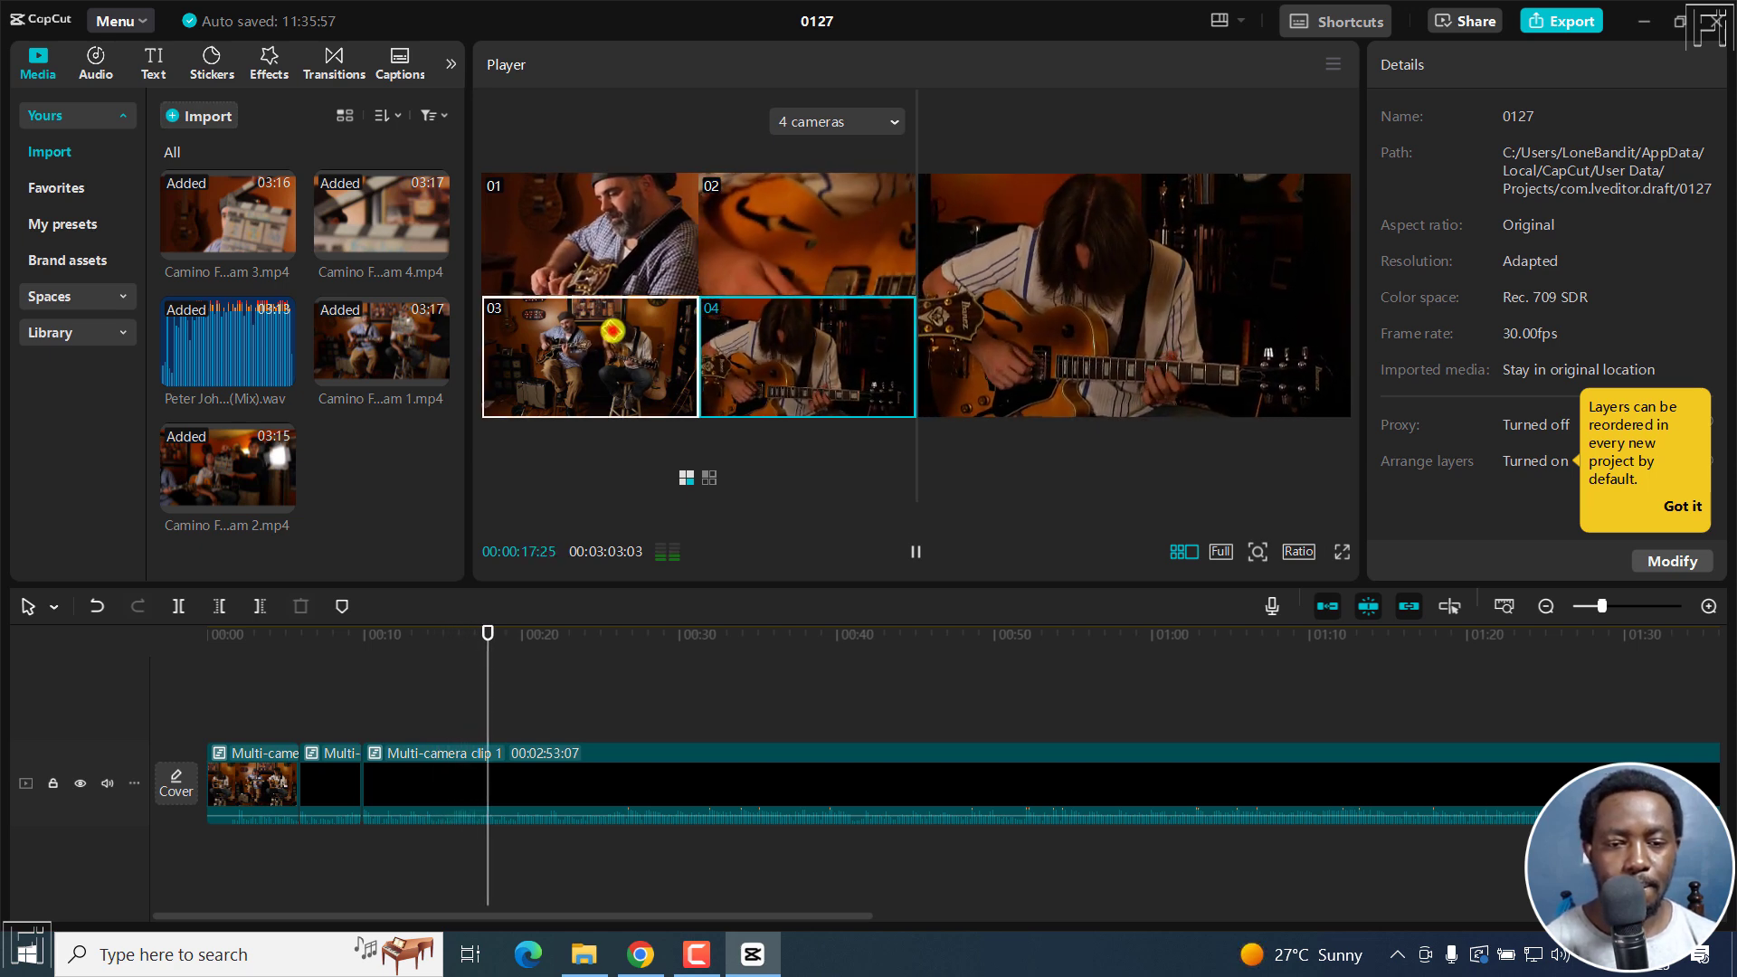
pyautogui.click(612, 331)
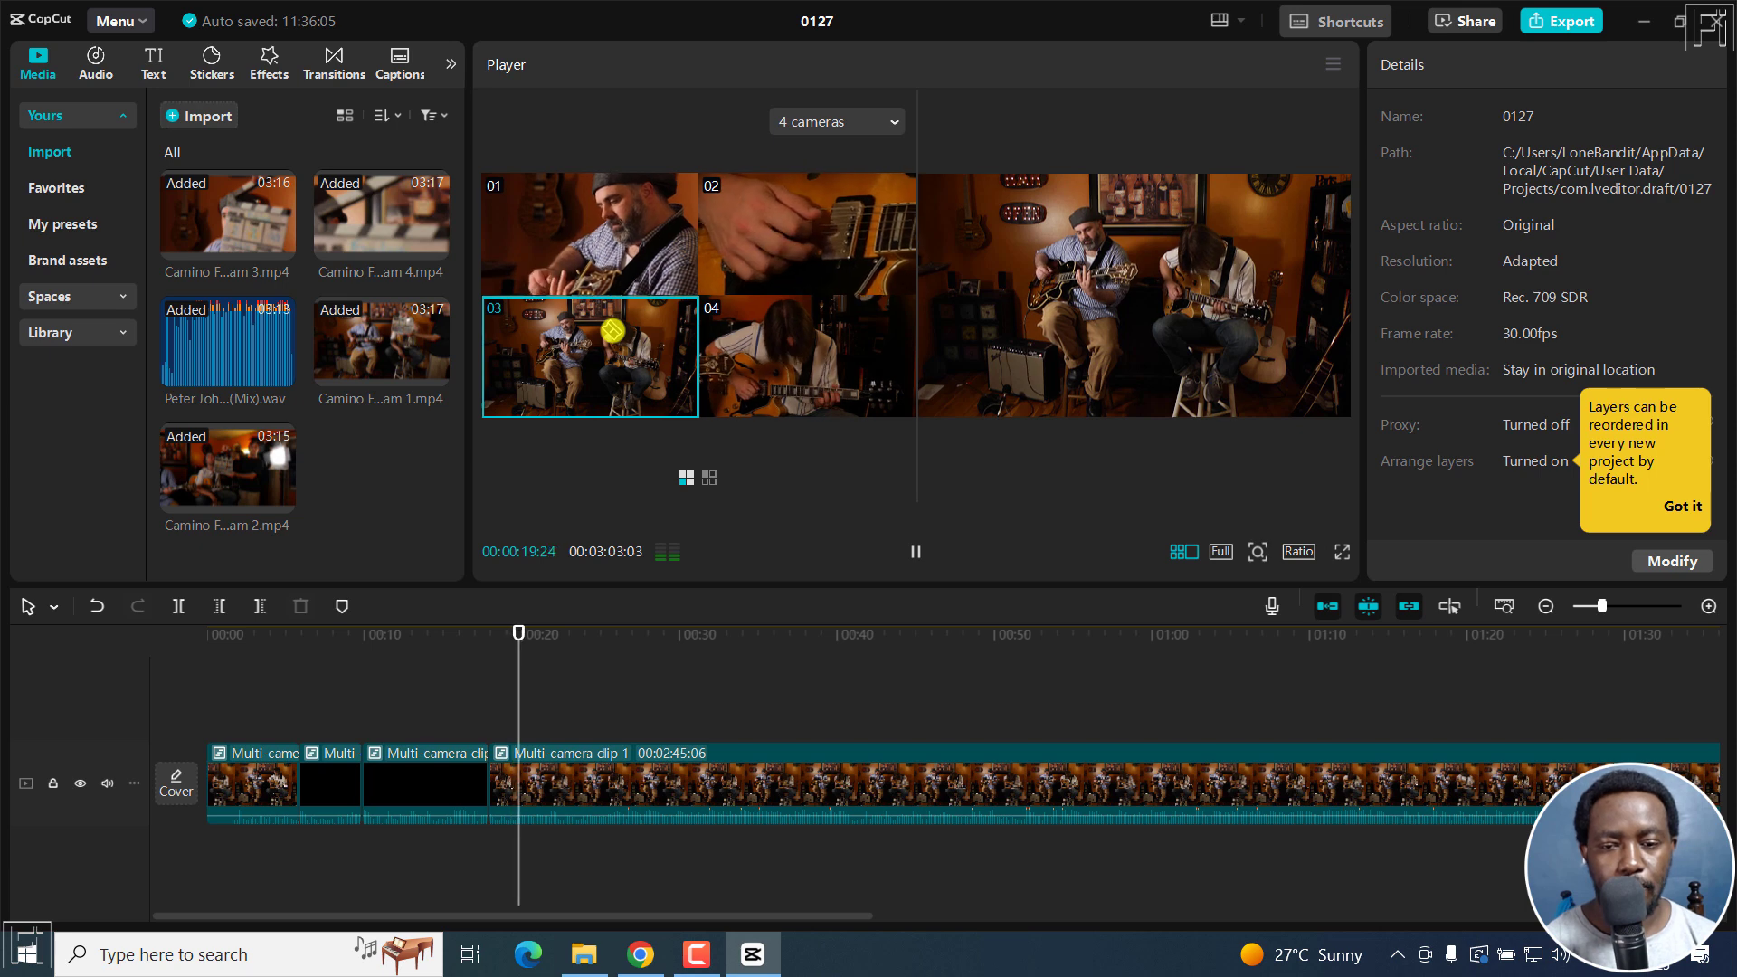
pyautogui.click(666, 252)
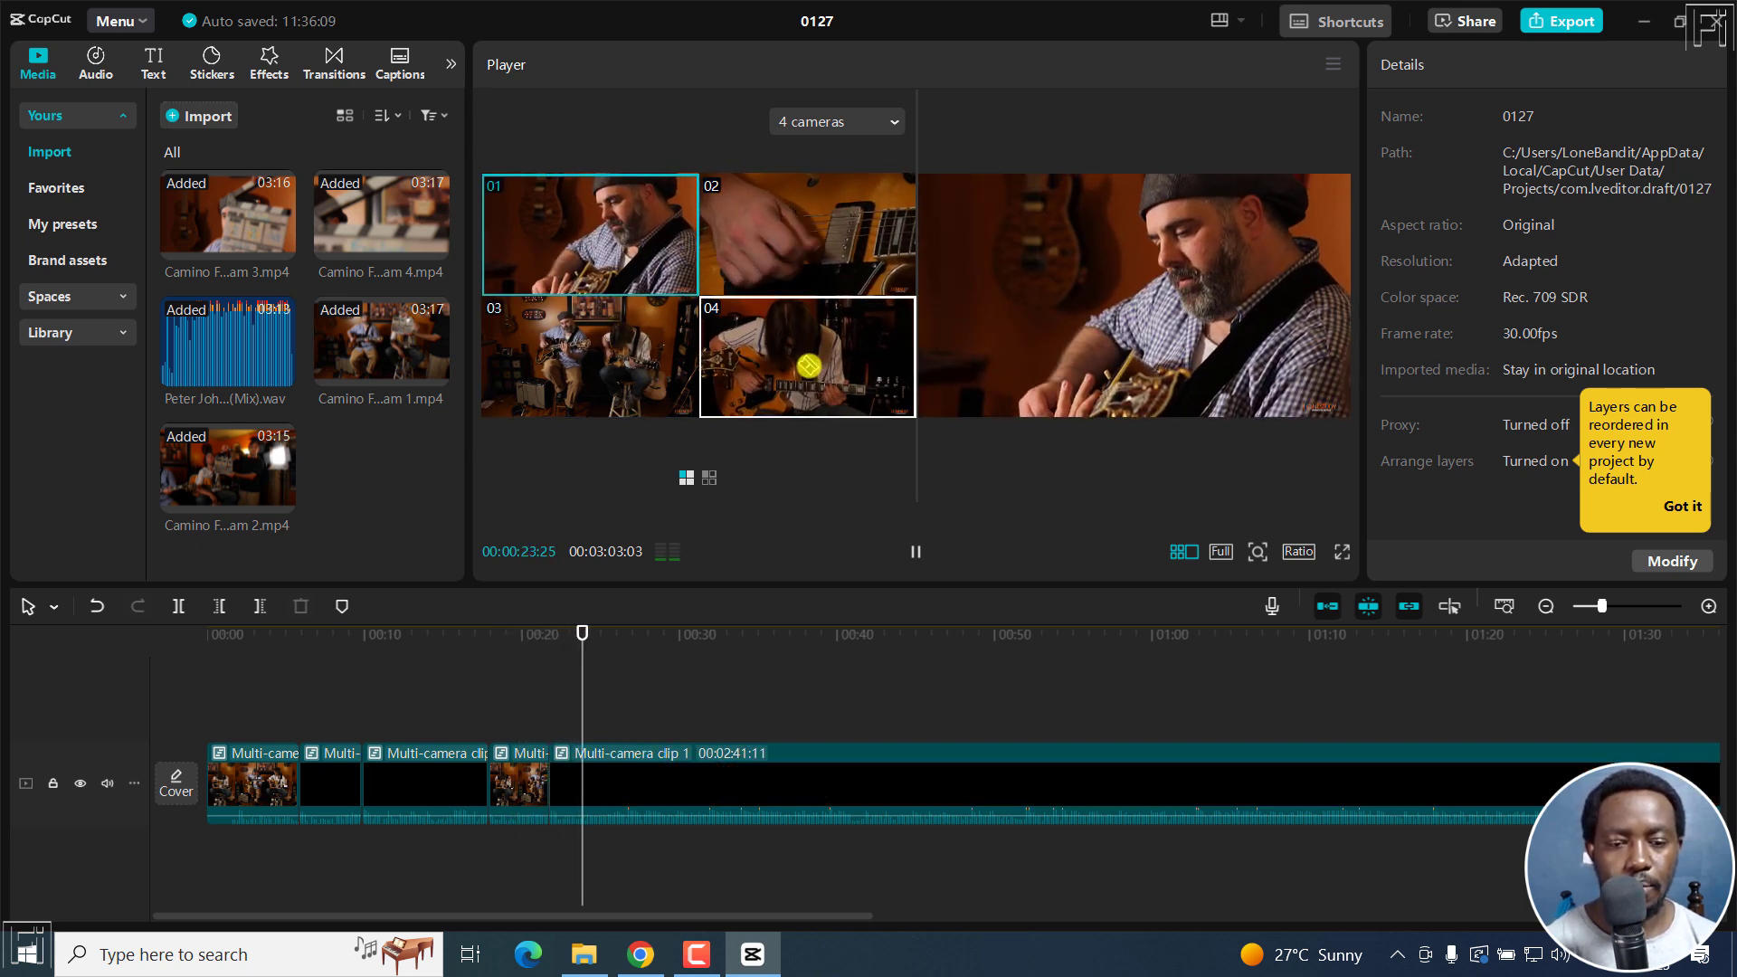
pyautogui.click(809, 366)
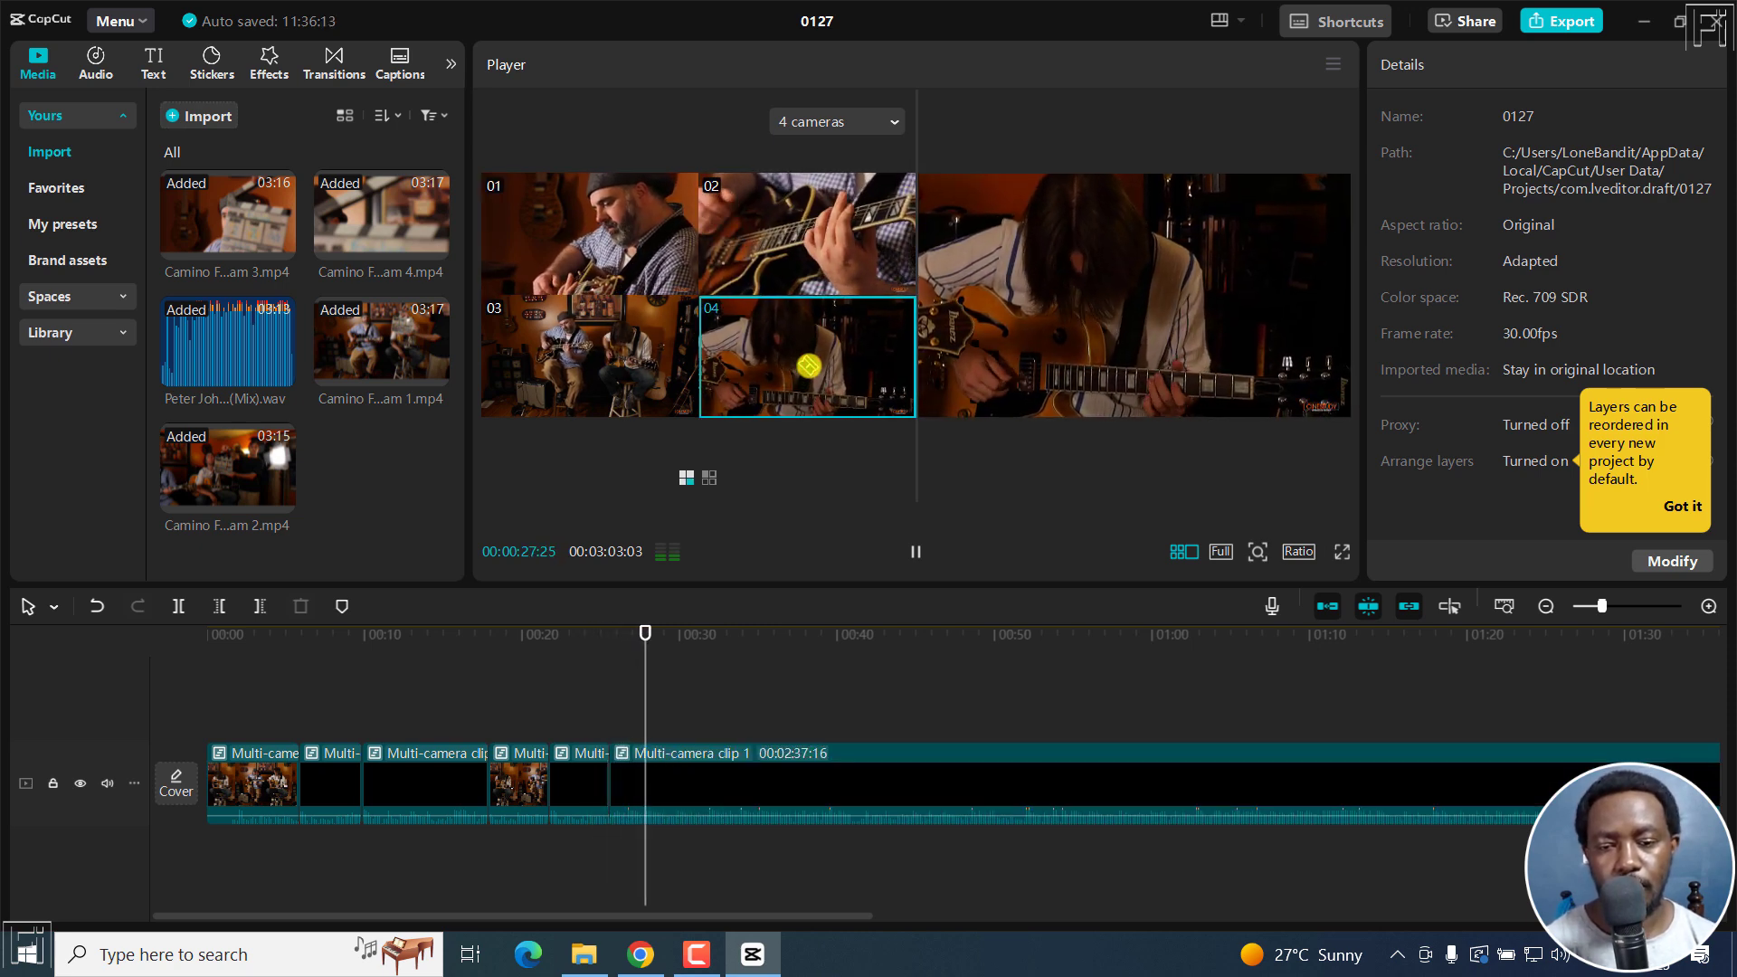
pyautogui.click(600, 357)
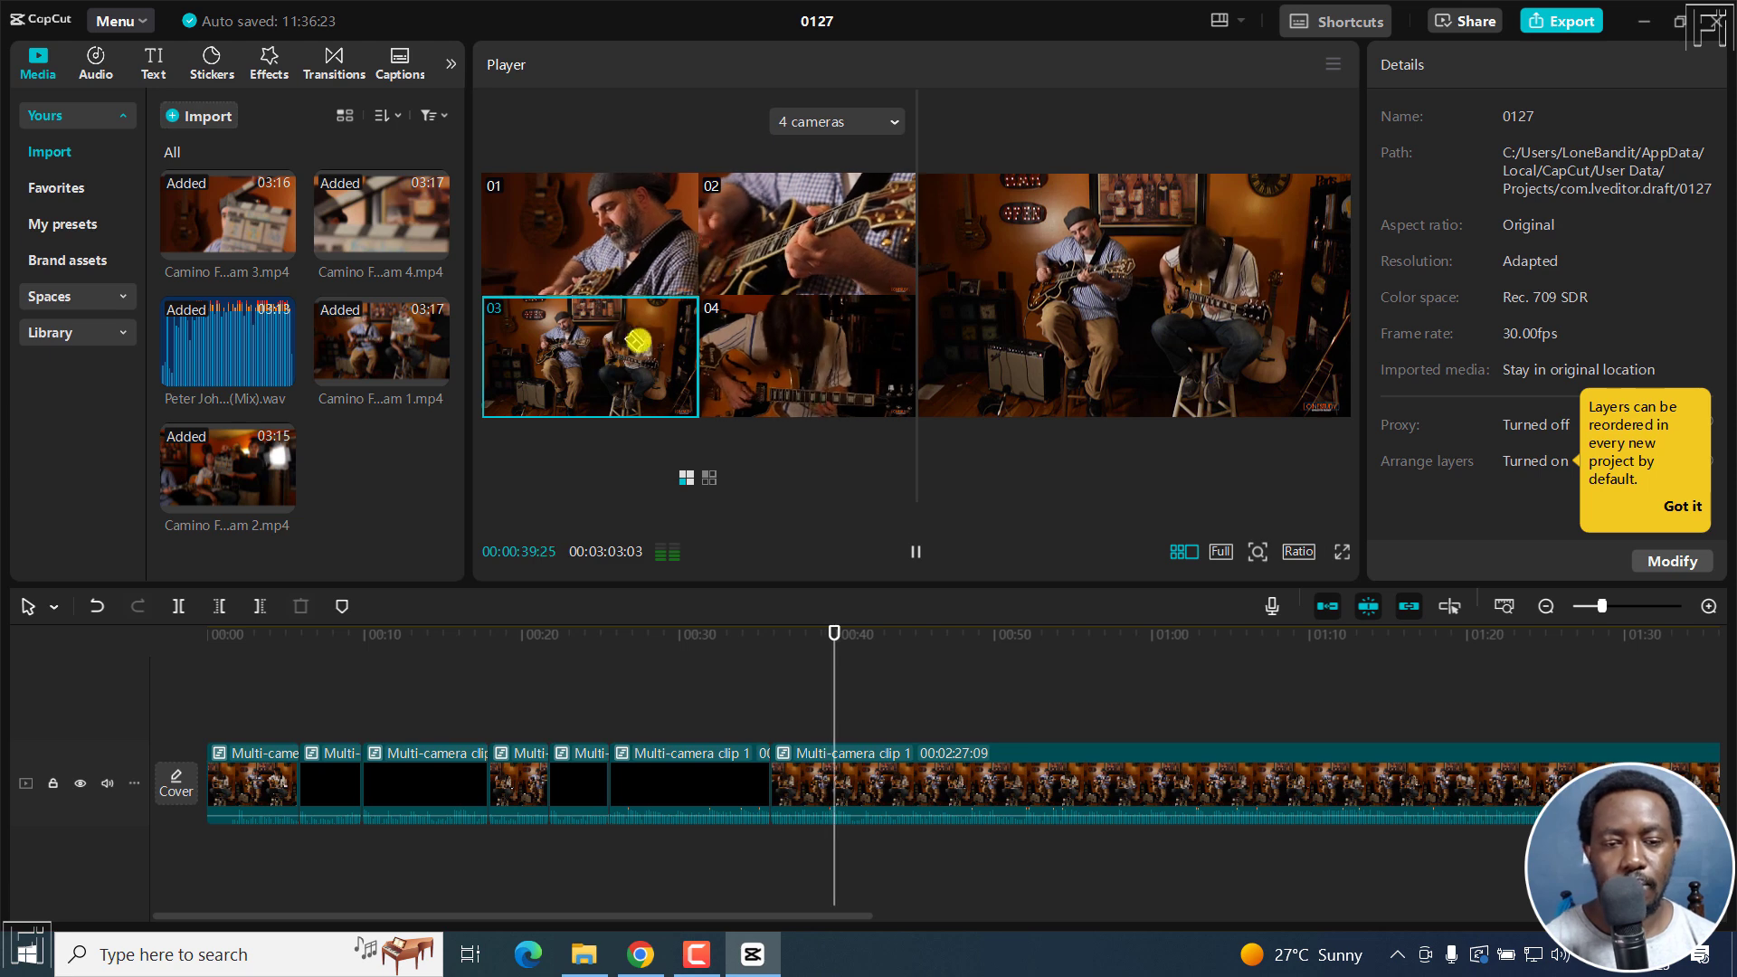
pyautogui.click(803, 369)
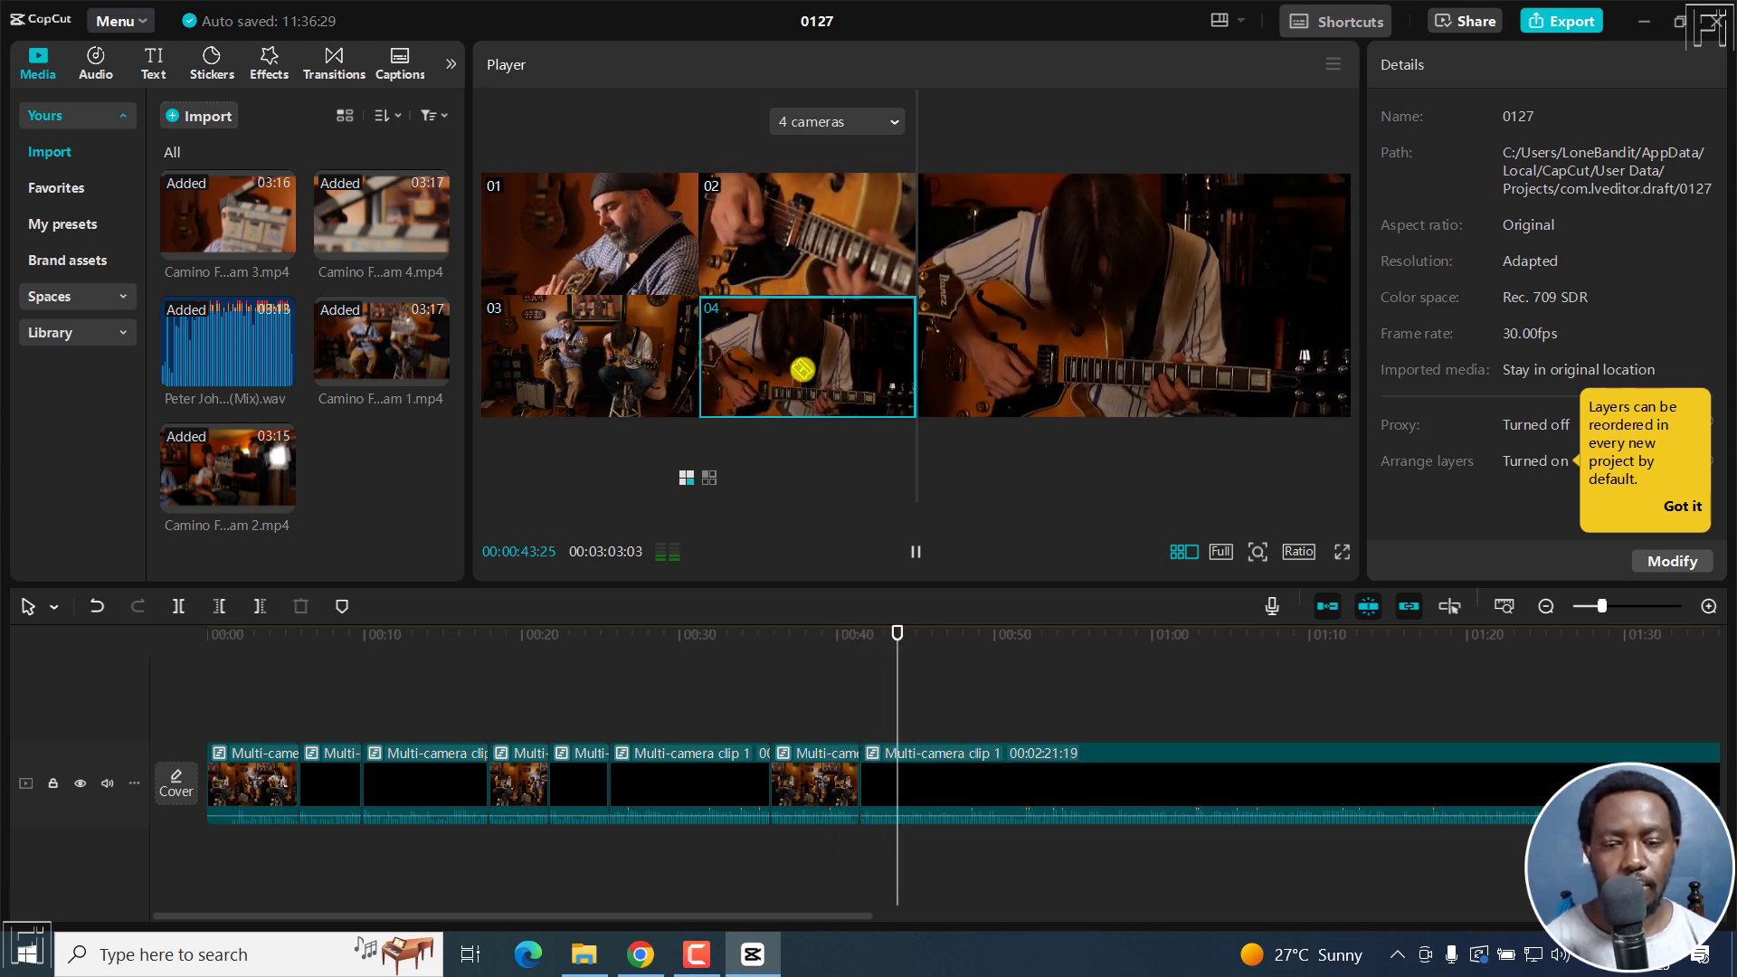
pyautogui.press('space')
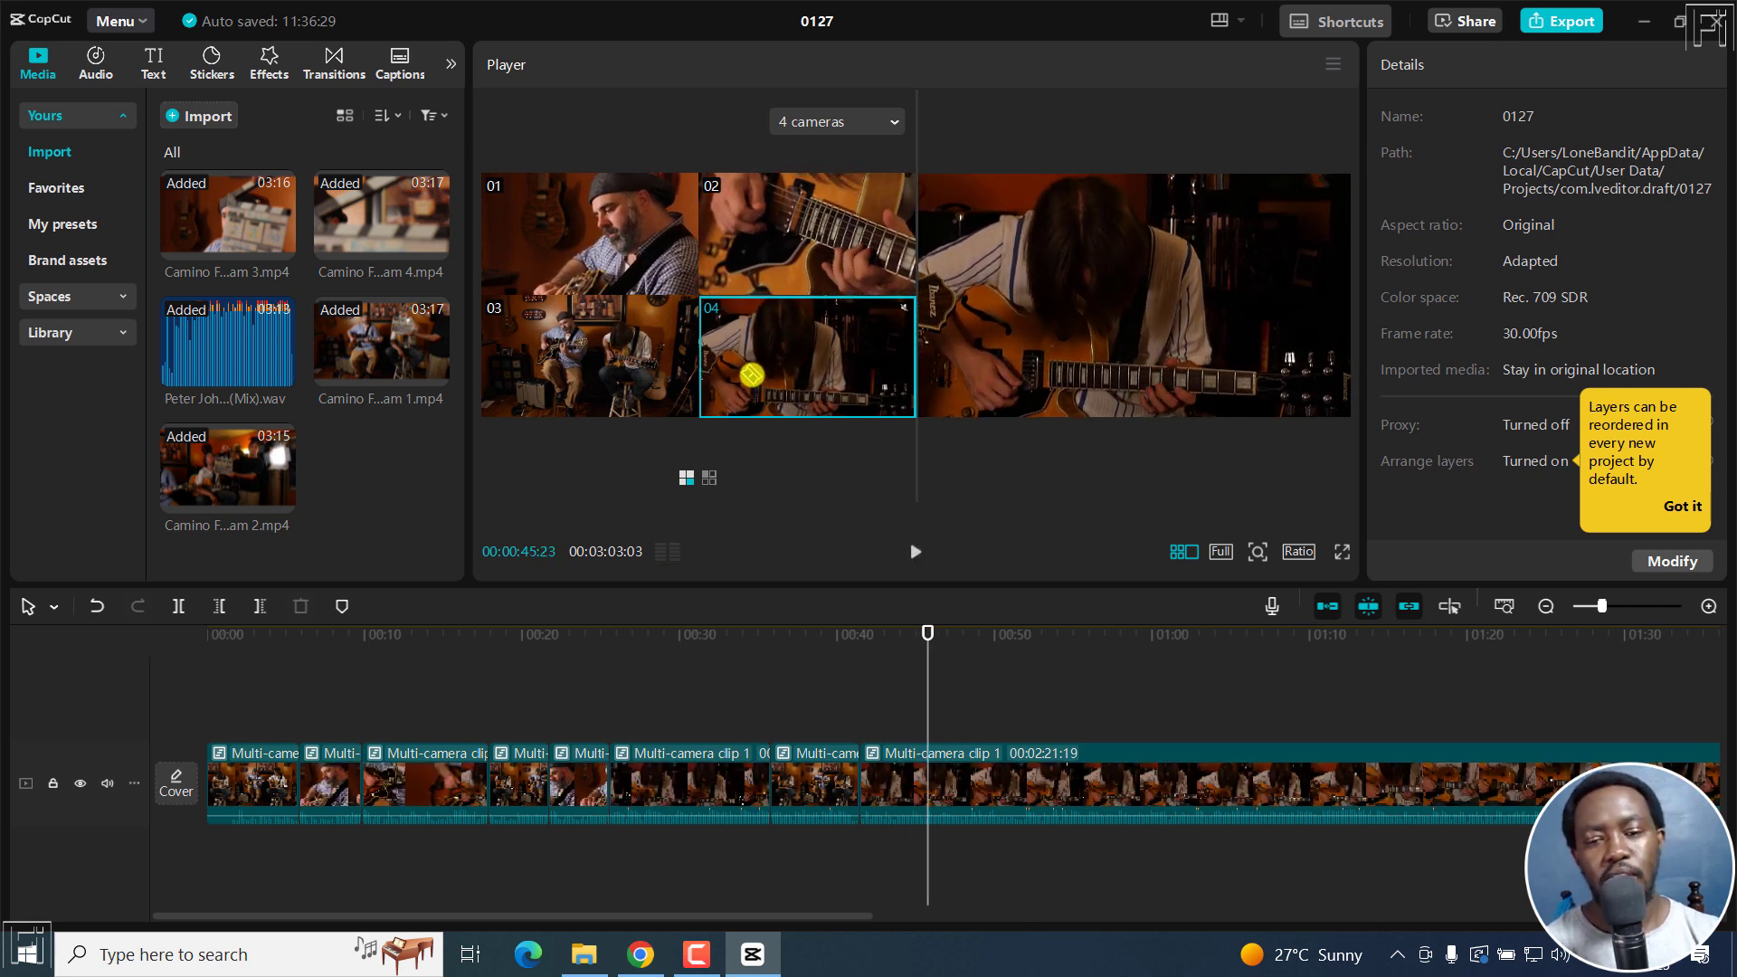
# Step: Split the multi-camera clip at 00:00:45:23, delete everything after the cut and return to the start of the timeline
pyautogui.click(185, 606)
pyautogui.click(1028, 800)
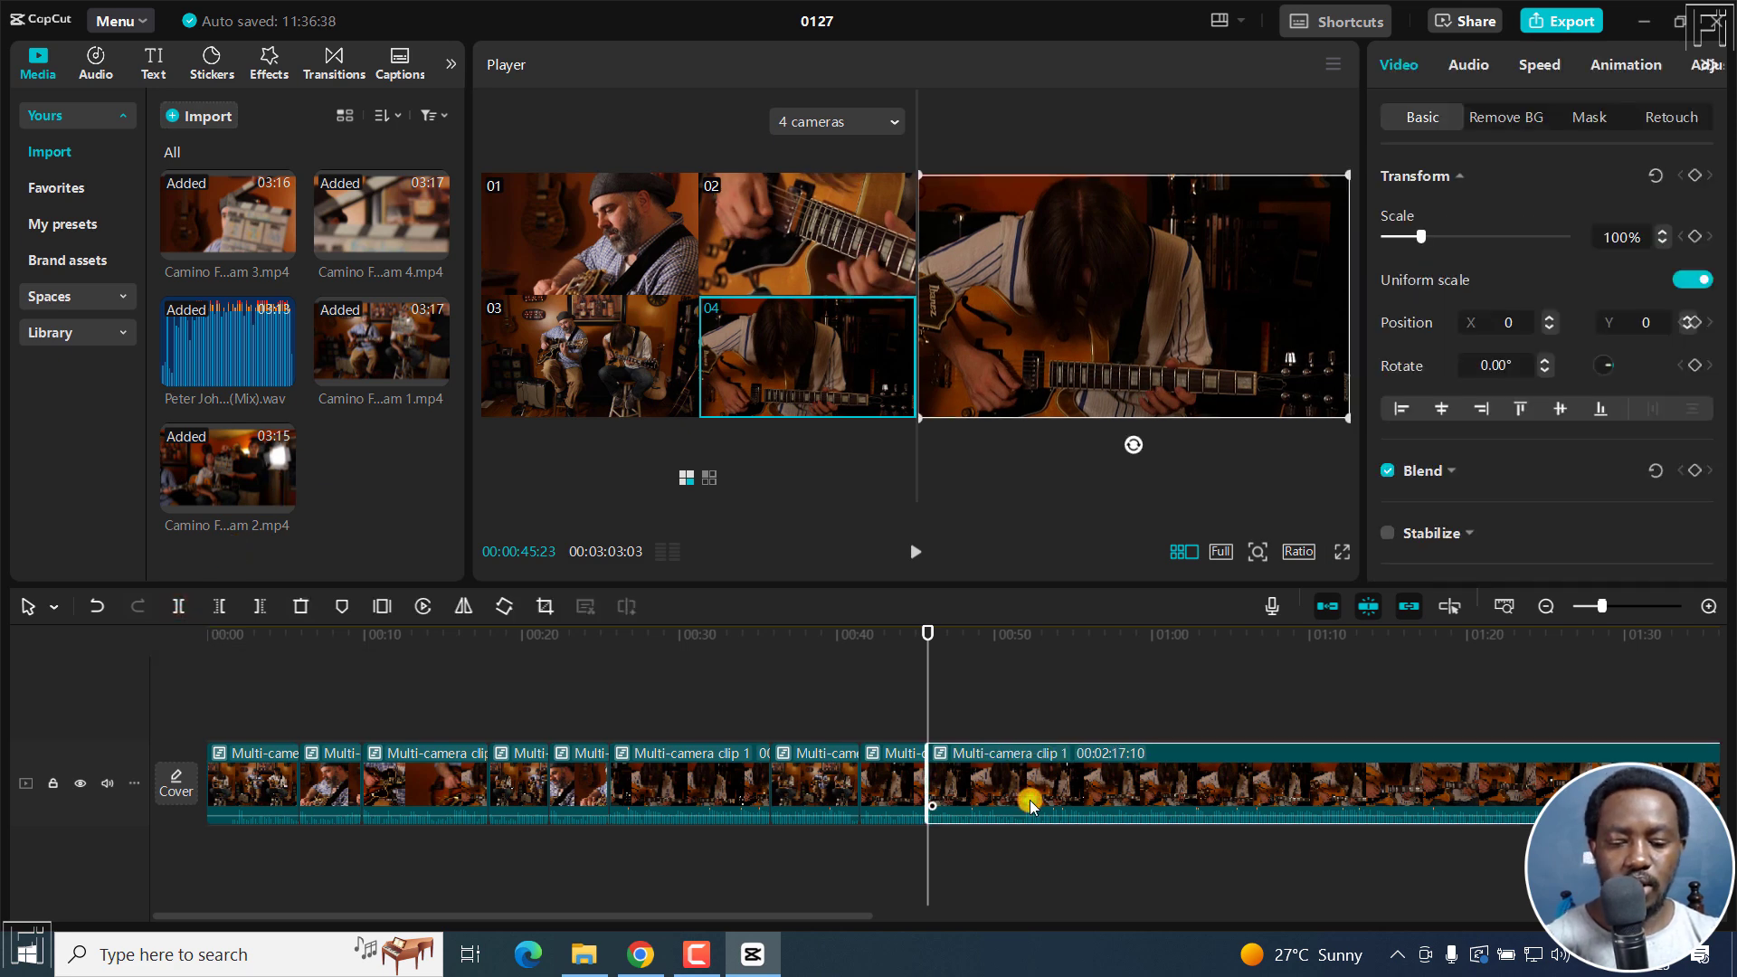
pyautogui.press('Delete')
pyautogui.press('Home')
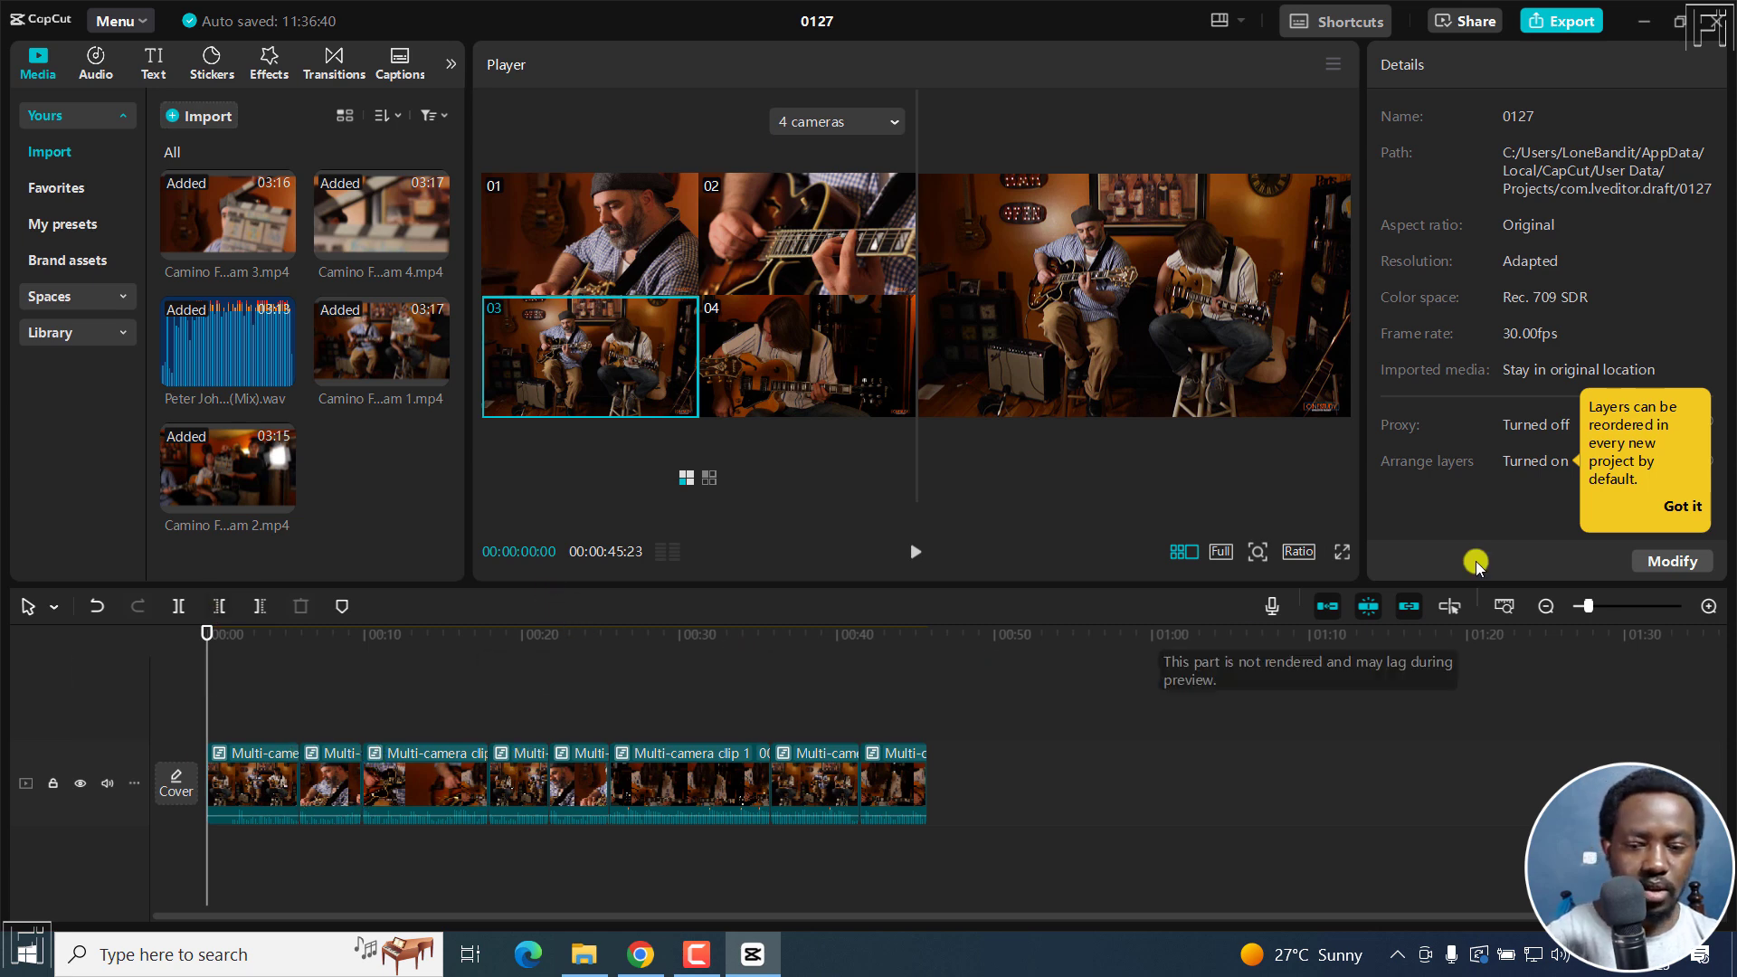
# Step: Split the first segment at 00:00:01:01 and delete the part before the cut
pyautogui.click(1711, 607)
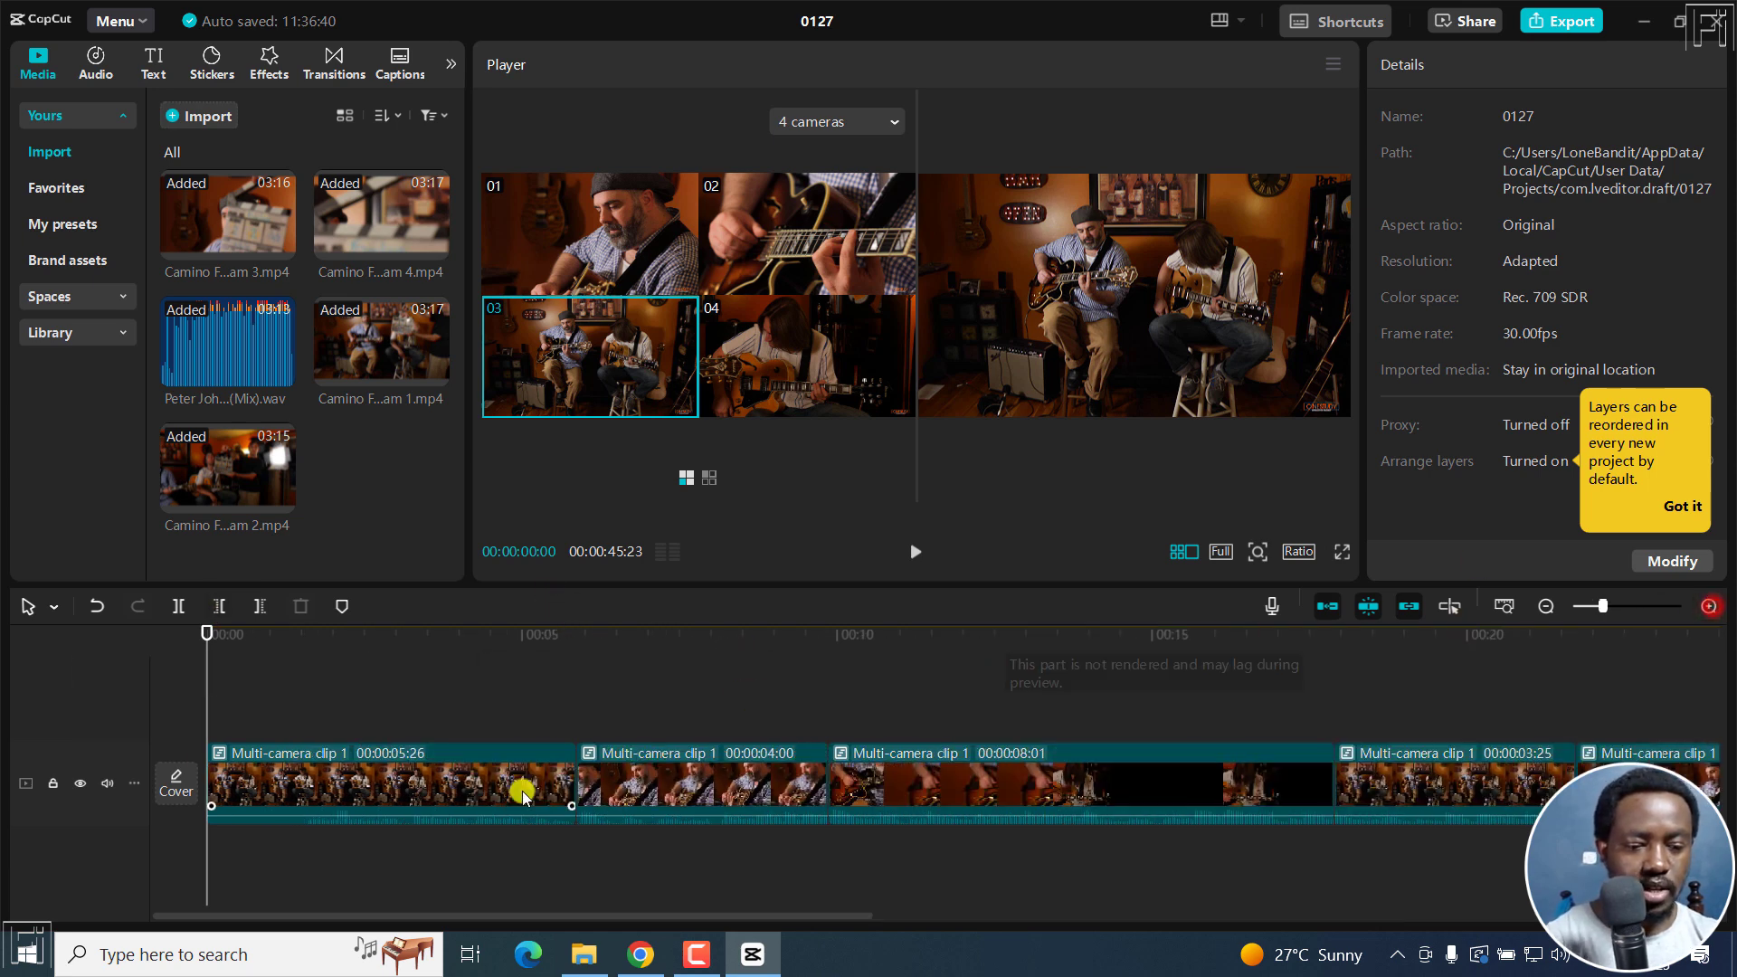
pyautogui.click(273, 631)
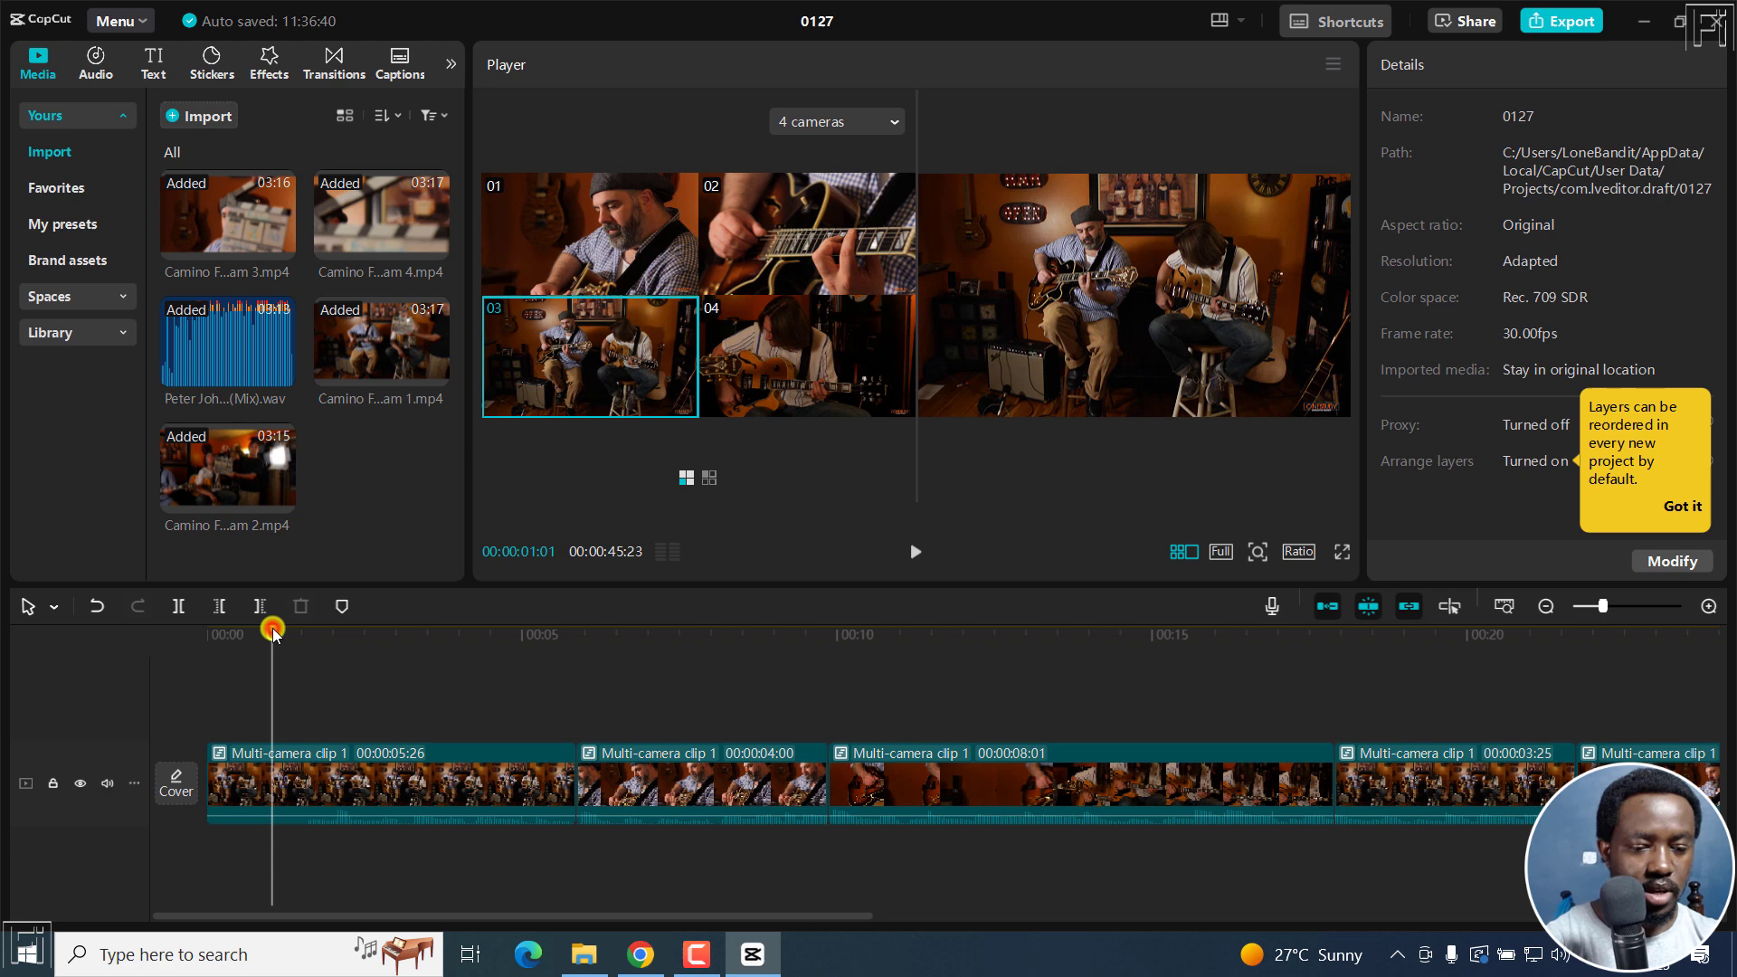
pyautogui.click(180, 599)
pyautogui.click(232, 792)
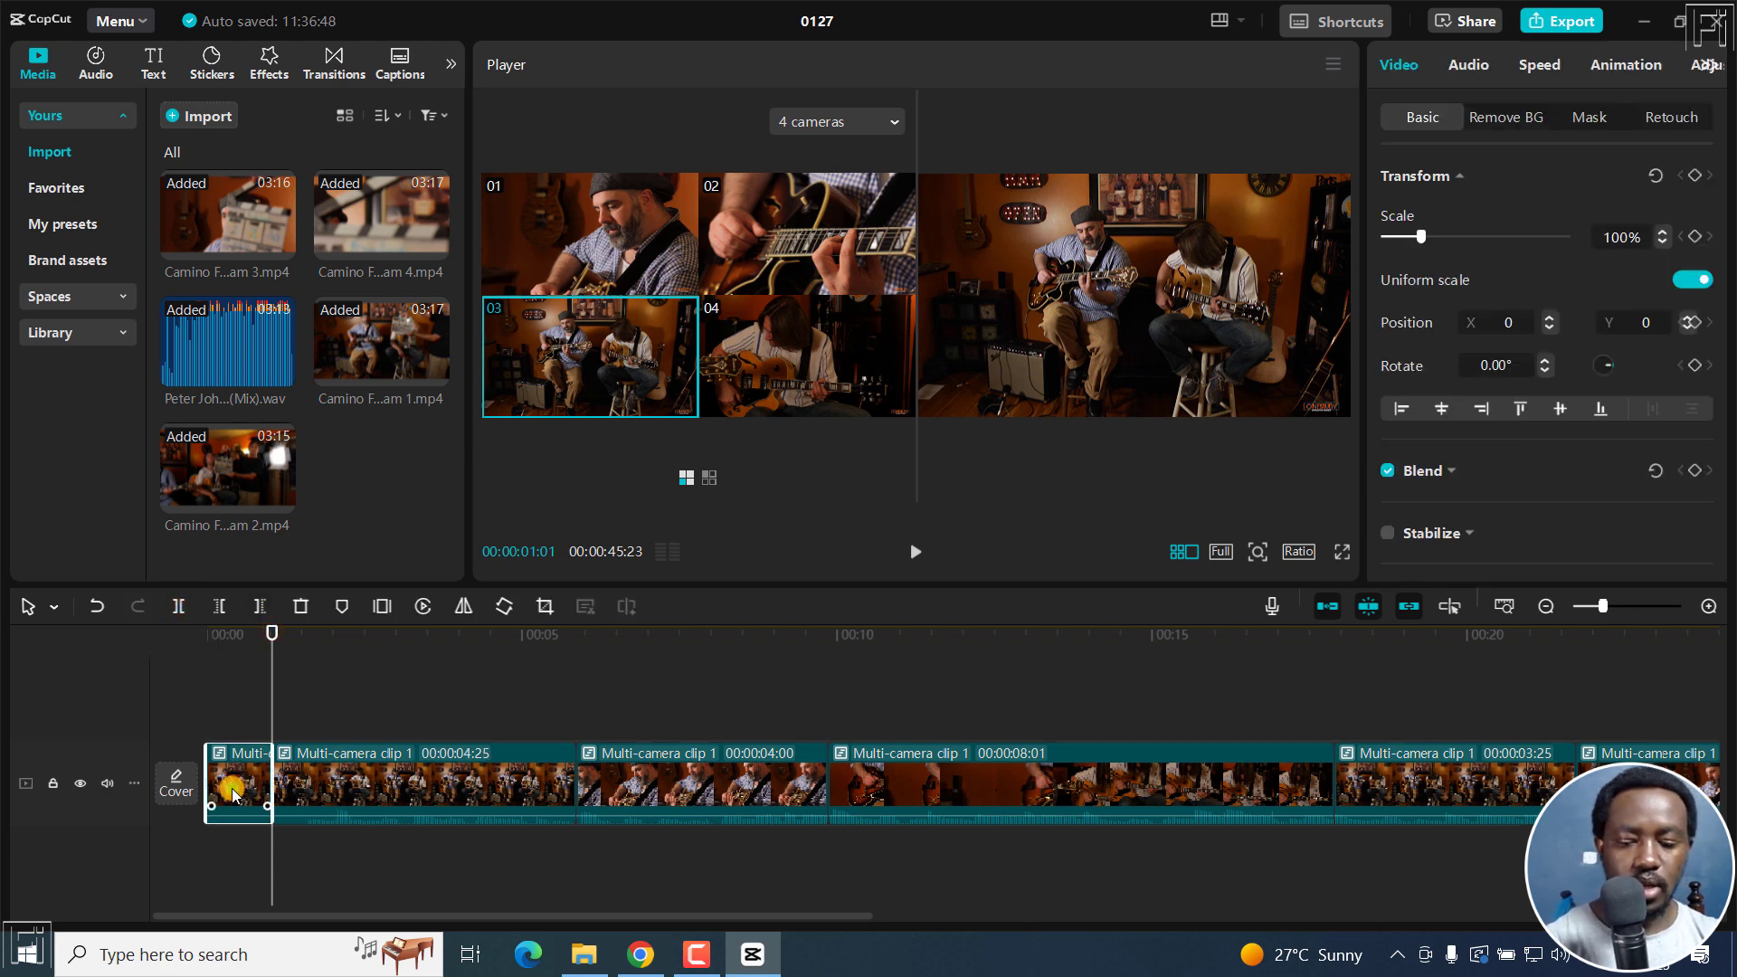
pyautogui.press('Delete')
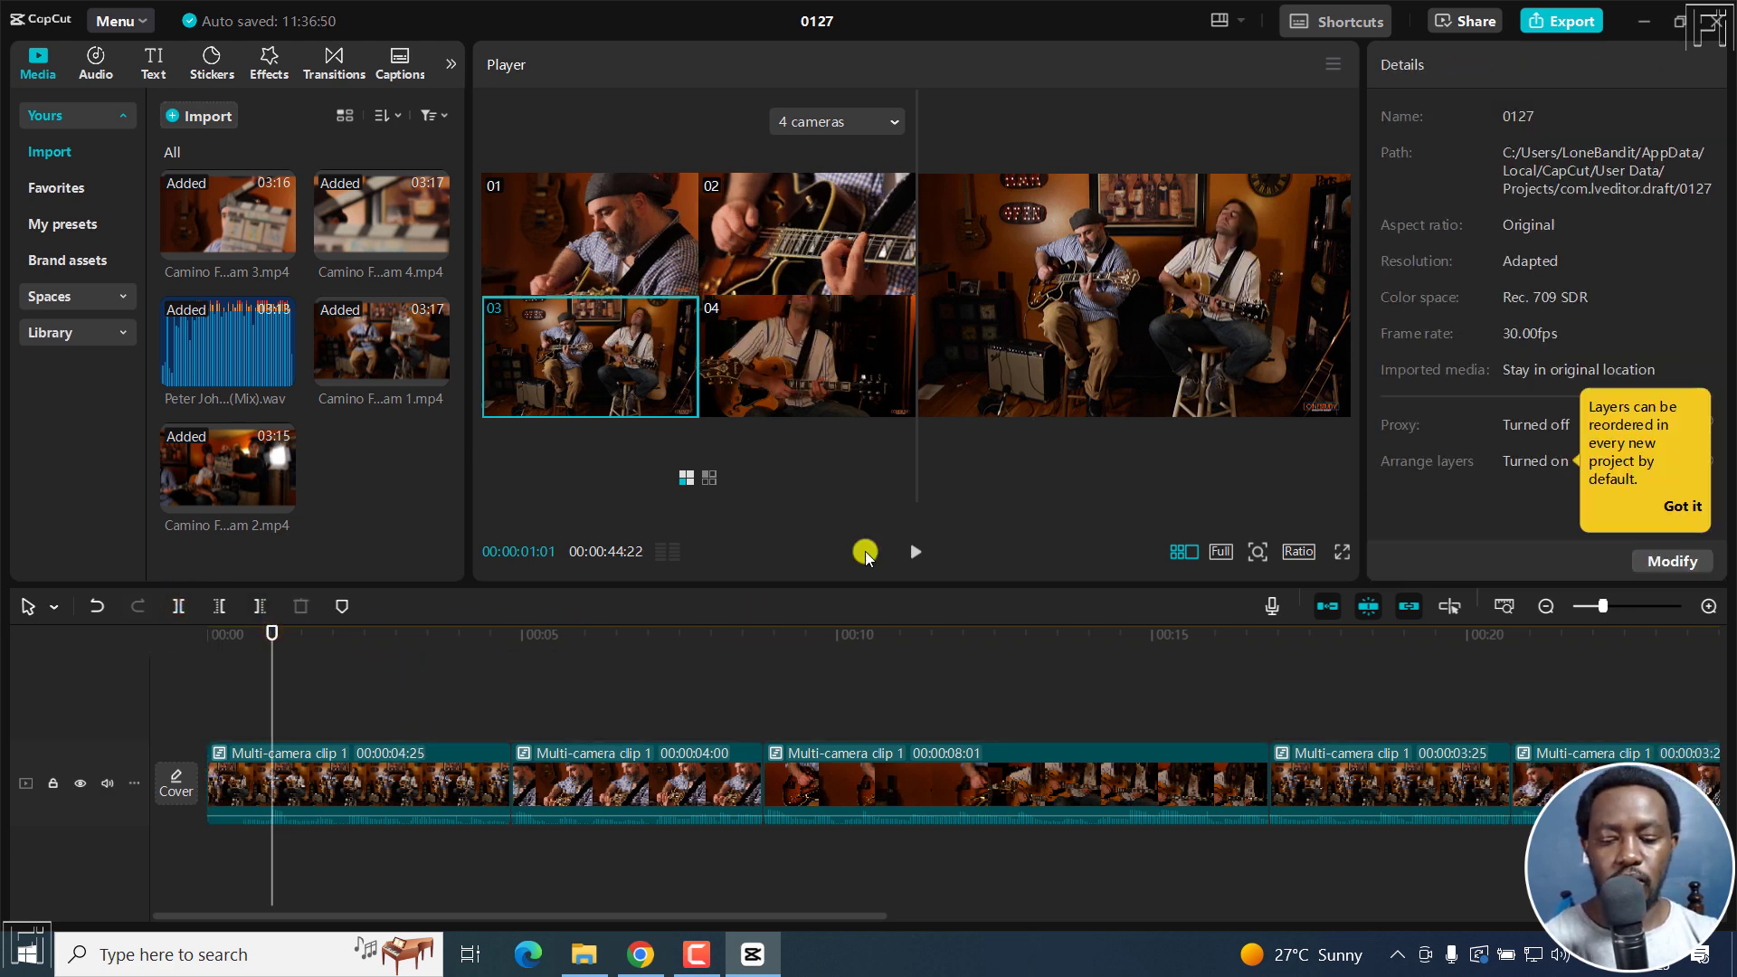
# Step: Play the edit up to 00:00:11:02 and change the third segment to camera 03
pyautogui.press('space')
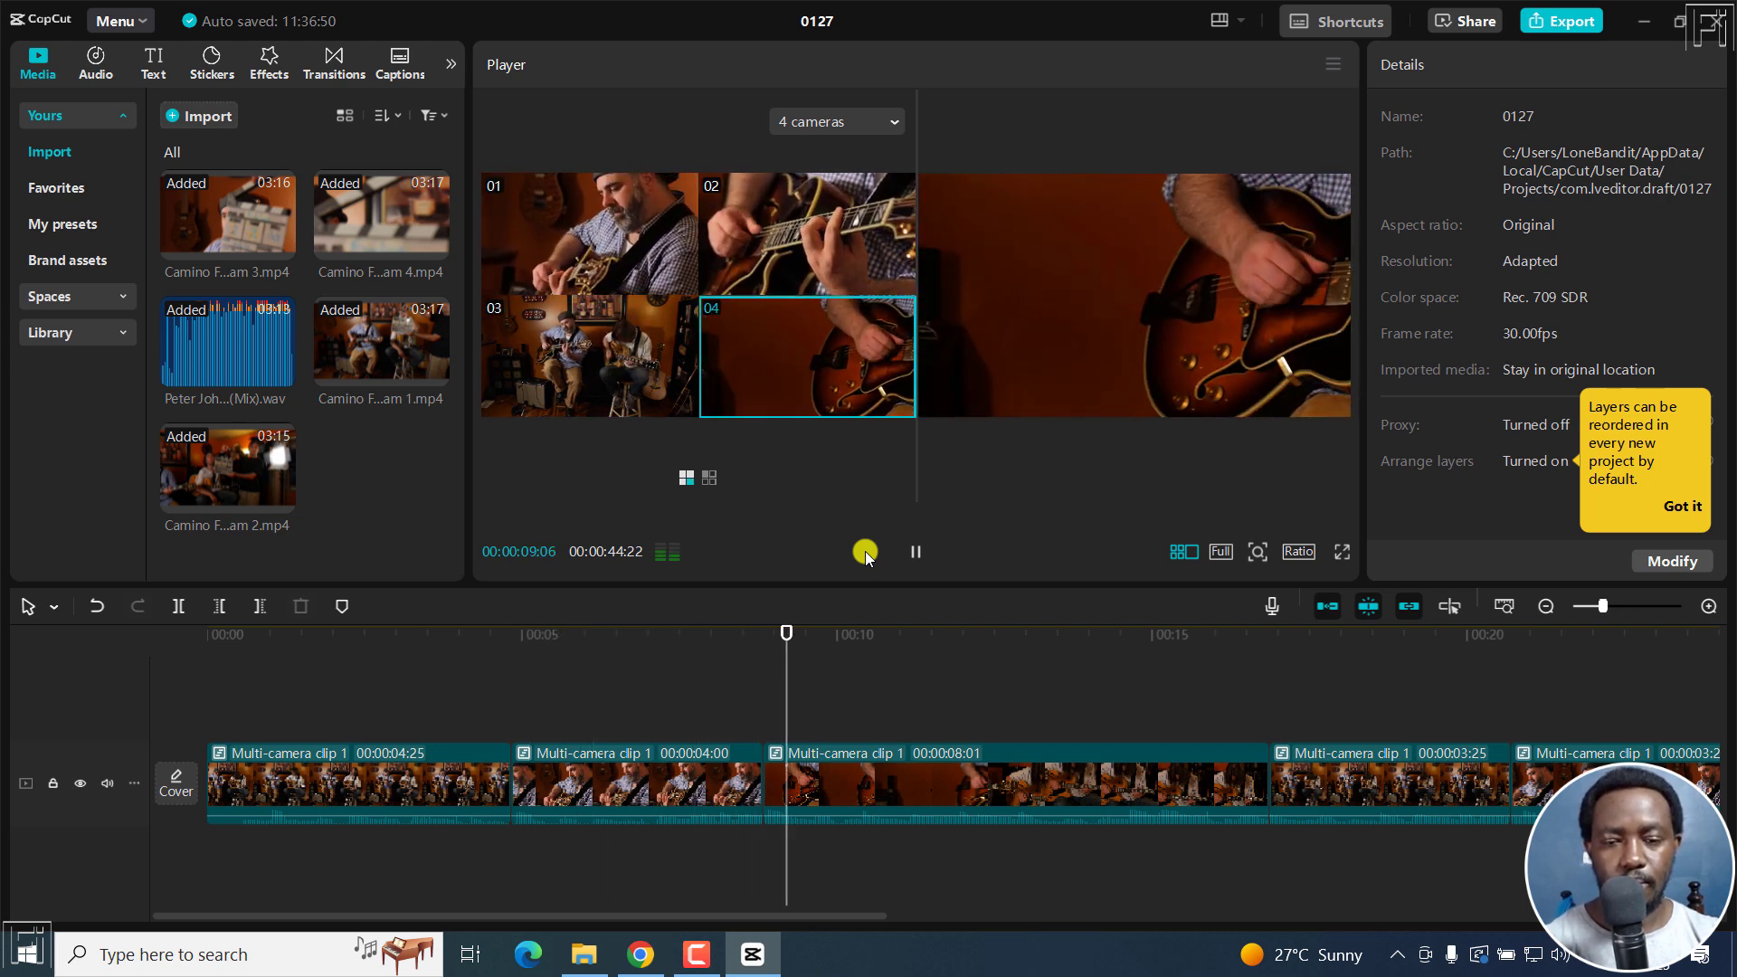
pyautogui.press('space')
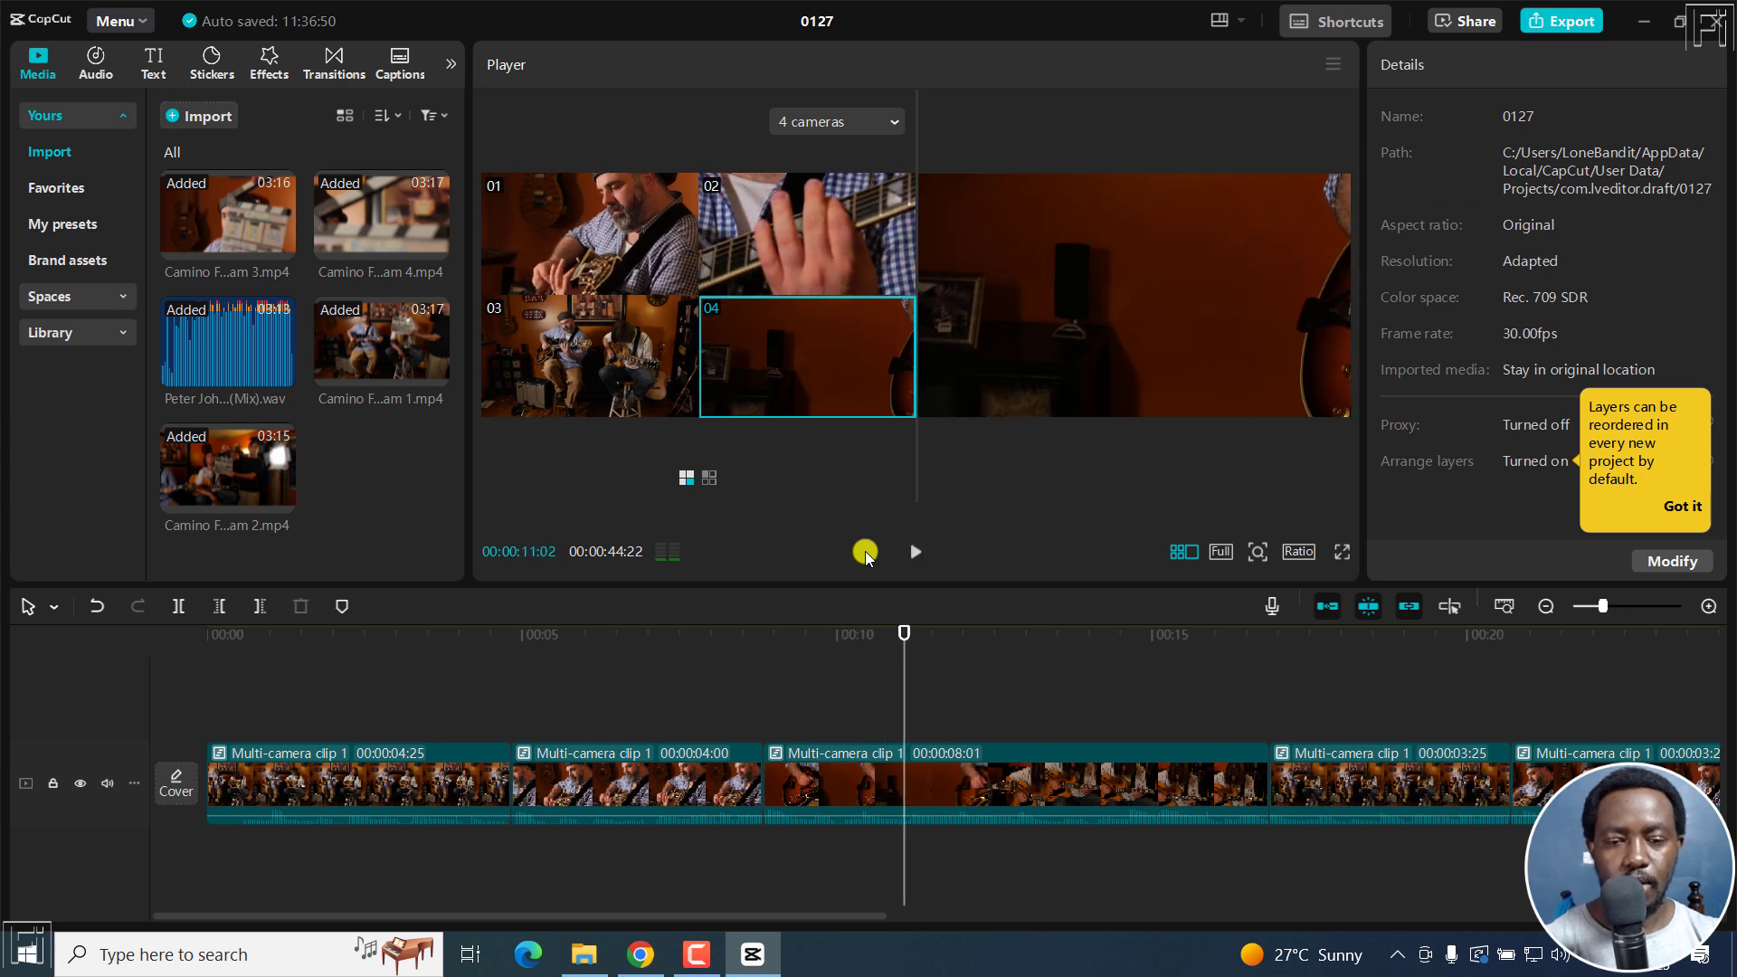
pyautogui.click(866, 776)
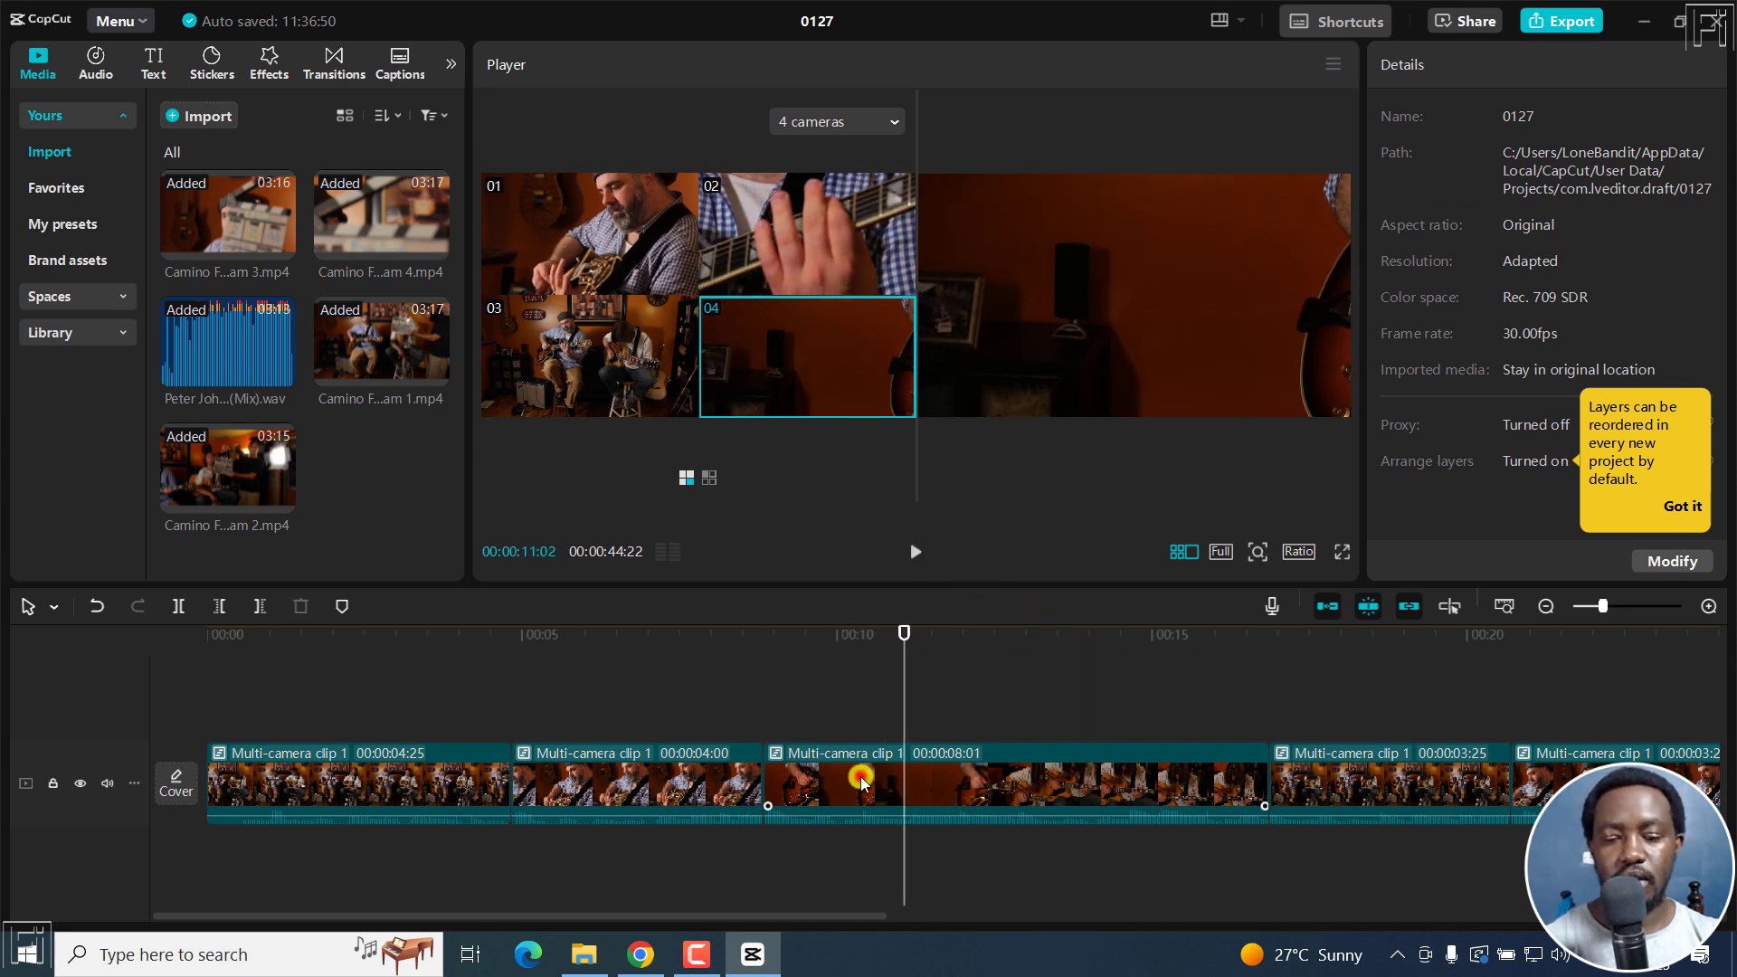
pyautogui.click(861, 776)
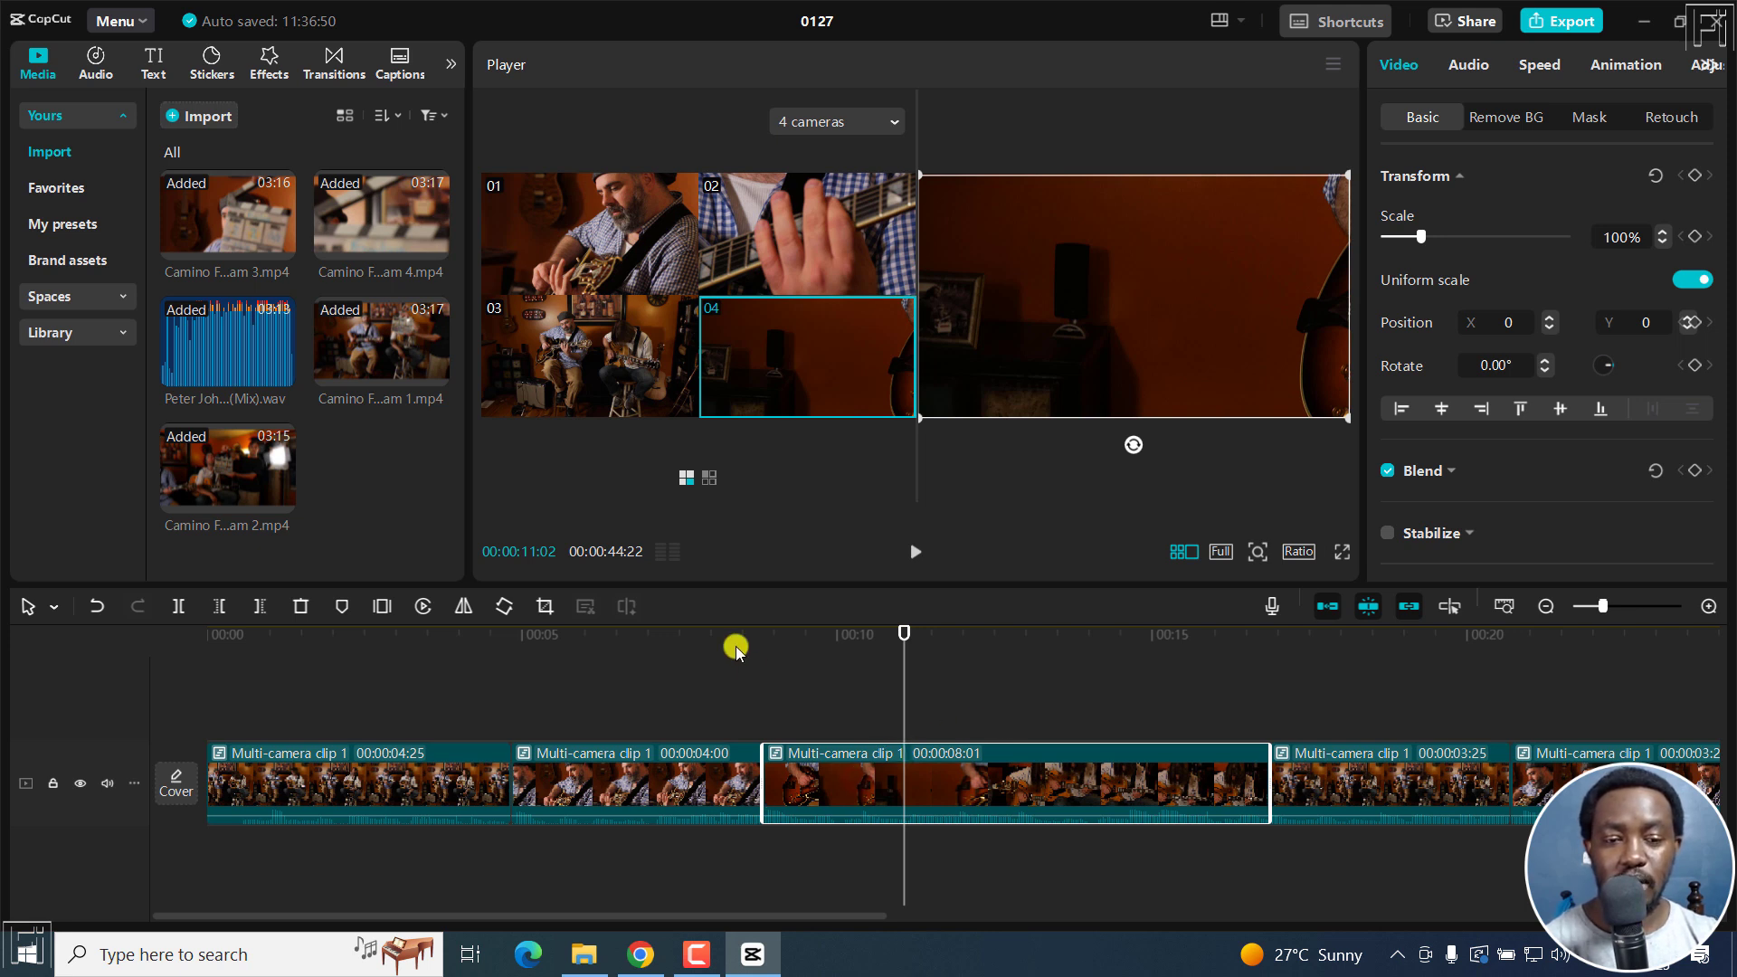
pyautogui.click(582, 387)
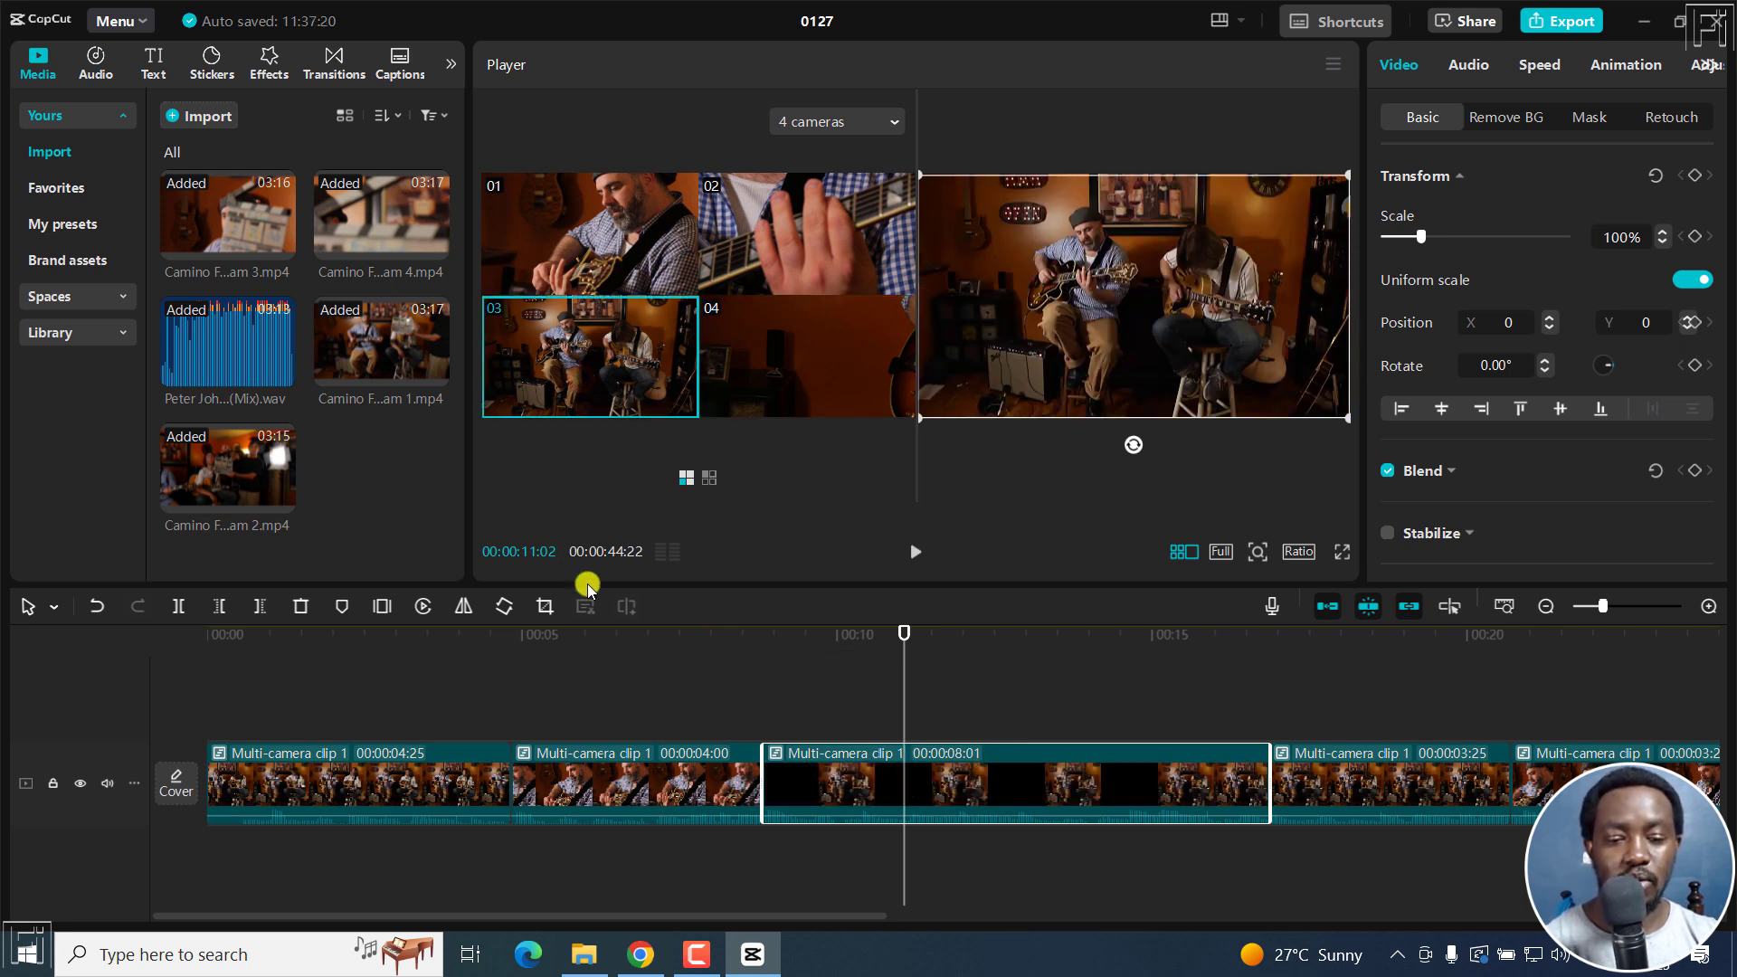
# Step: Split the third segment at about 12 seconds and again at 00:00:14:04, and set its last part to camera 04
pyautogui.click(582, 635)
pyautogui.press('space')
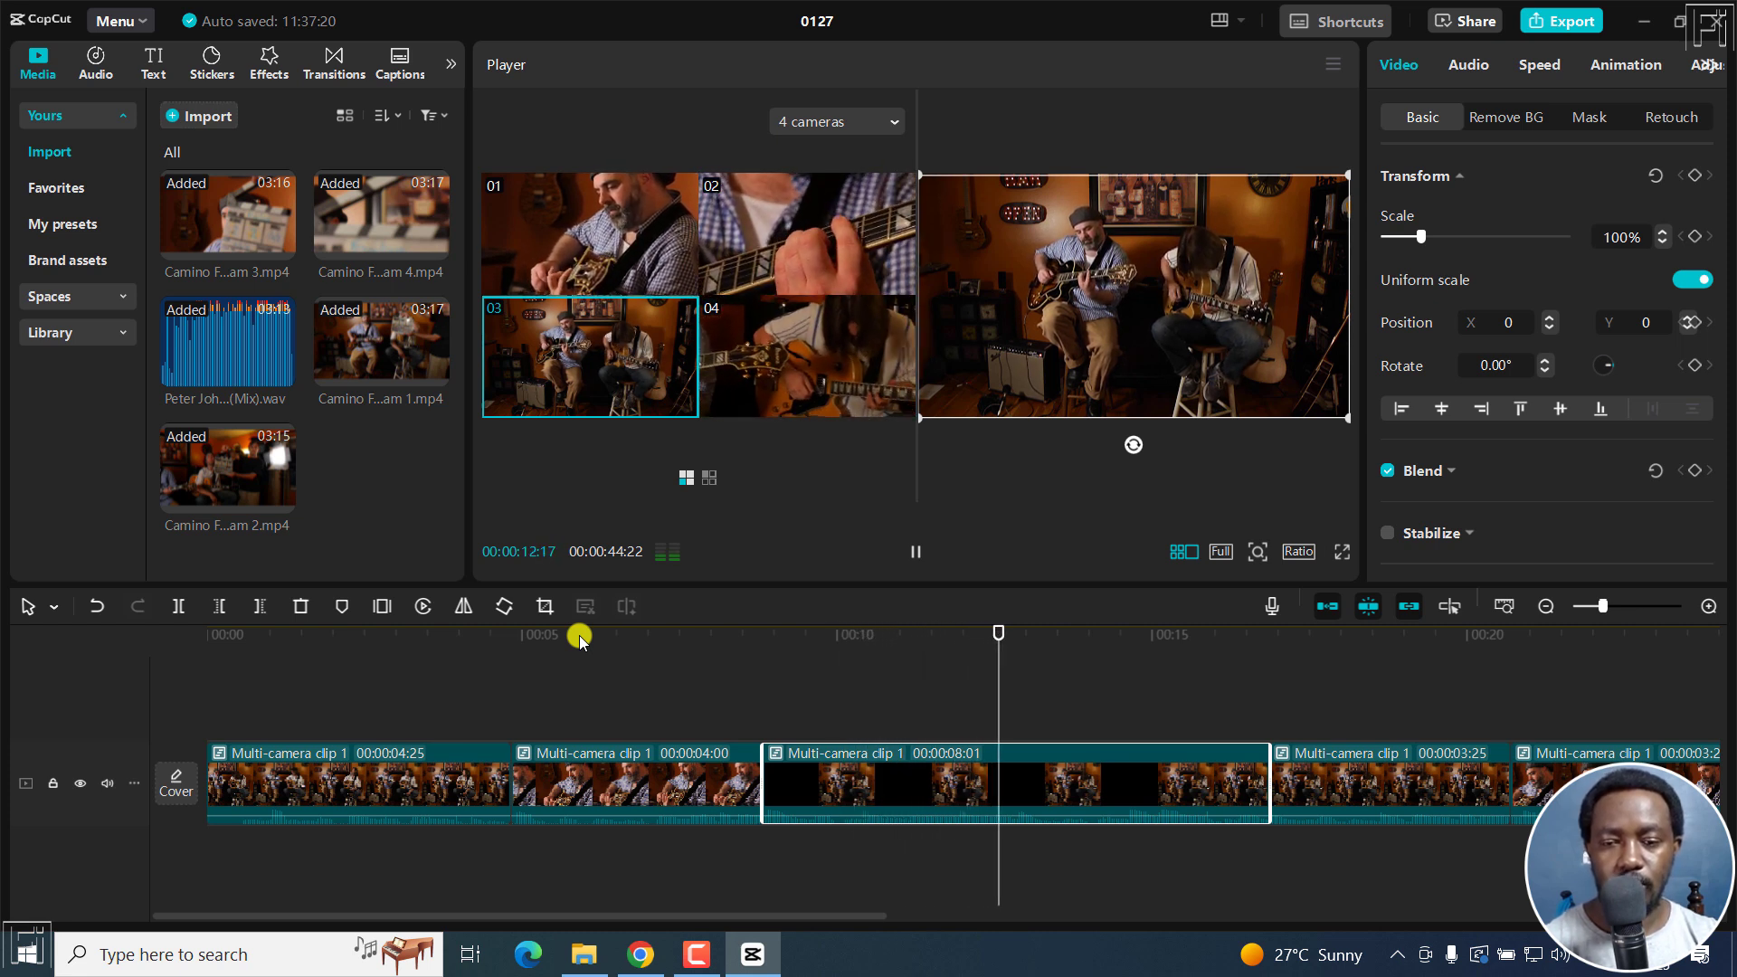
pyautogui.press('space')
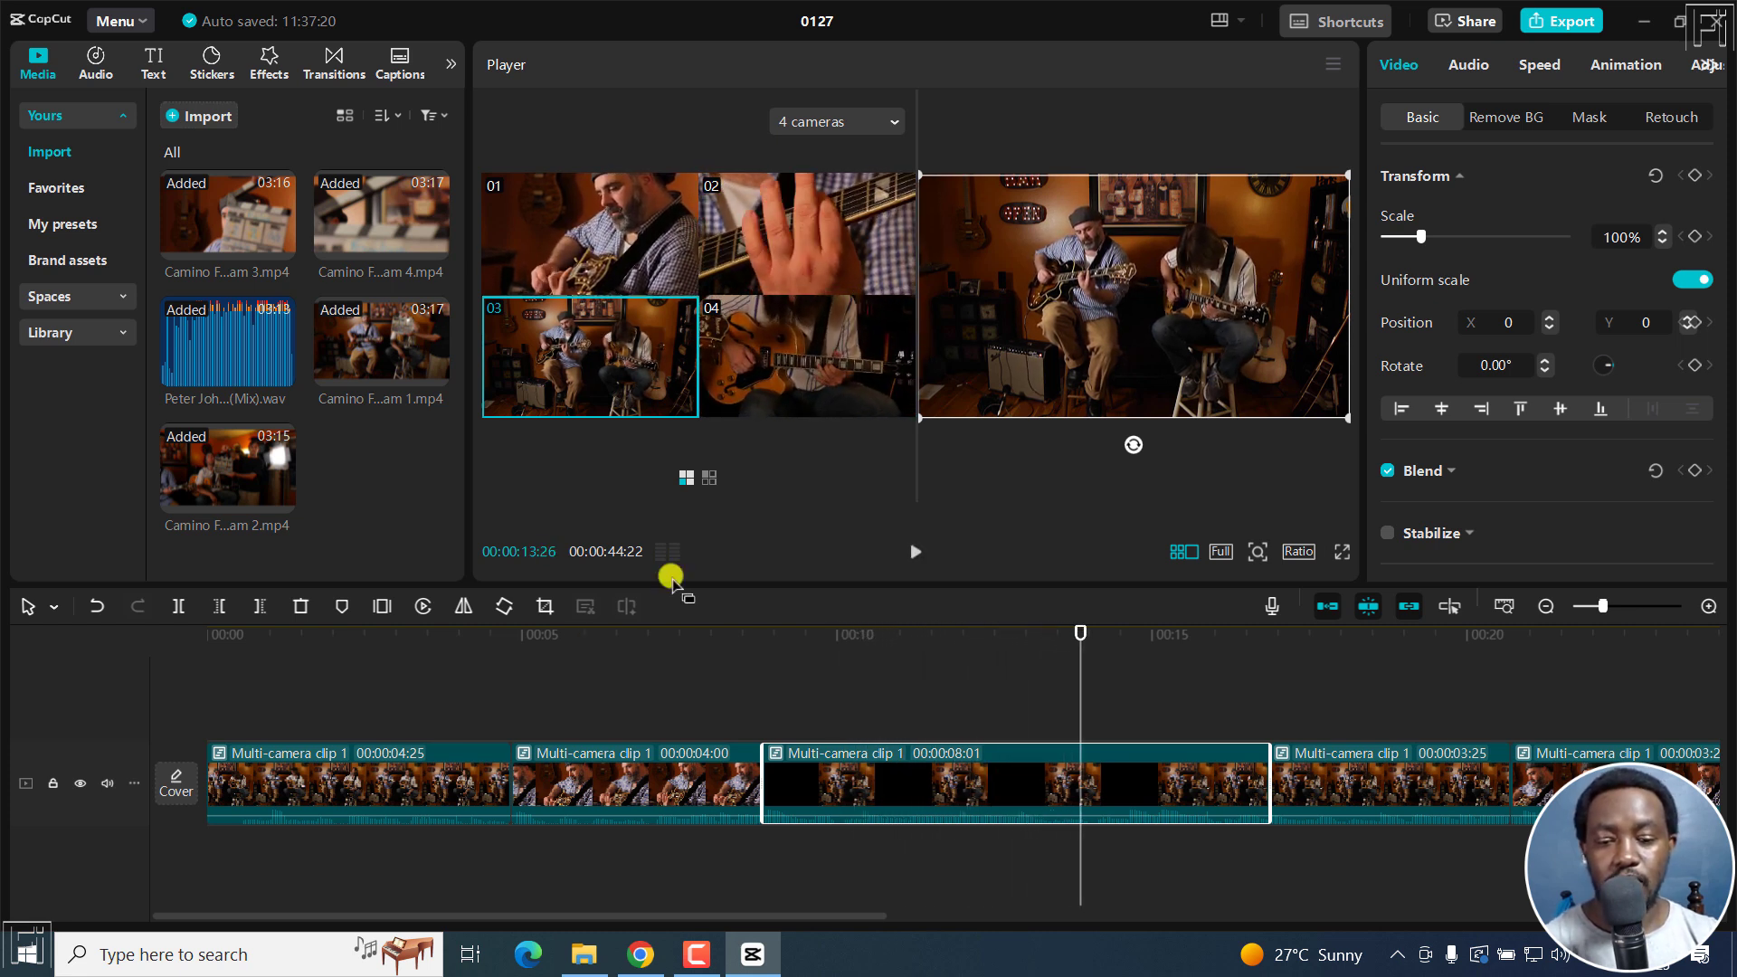
pyautogui.click(973, 631)
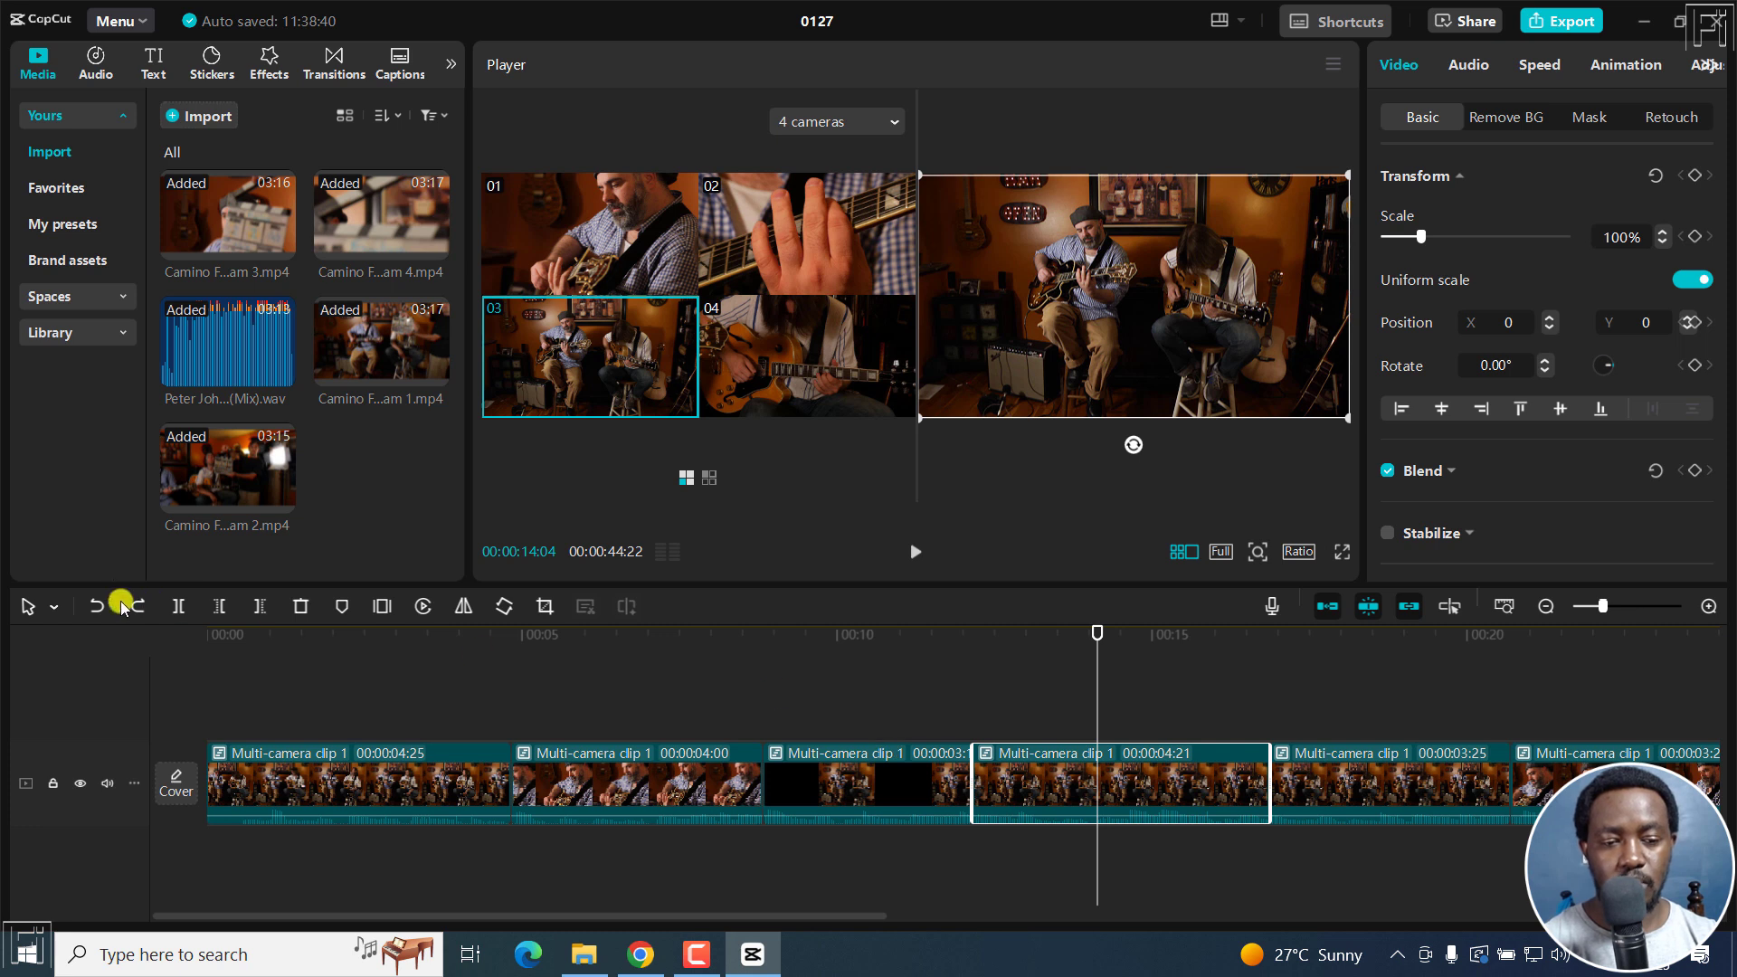
pyautogui.click(181, 609)
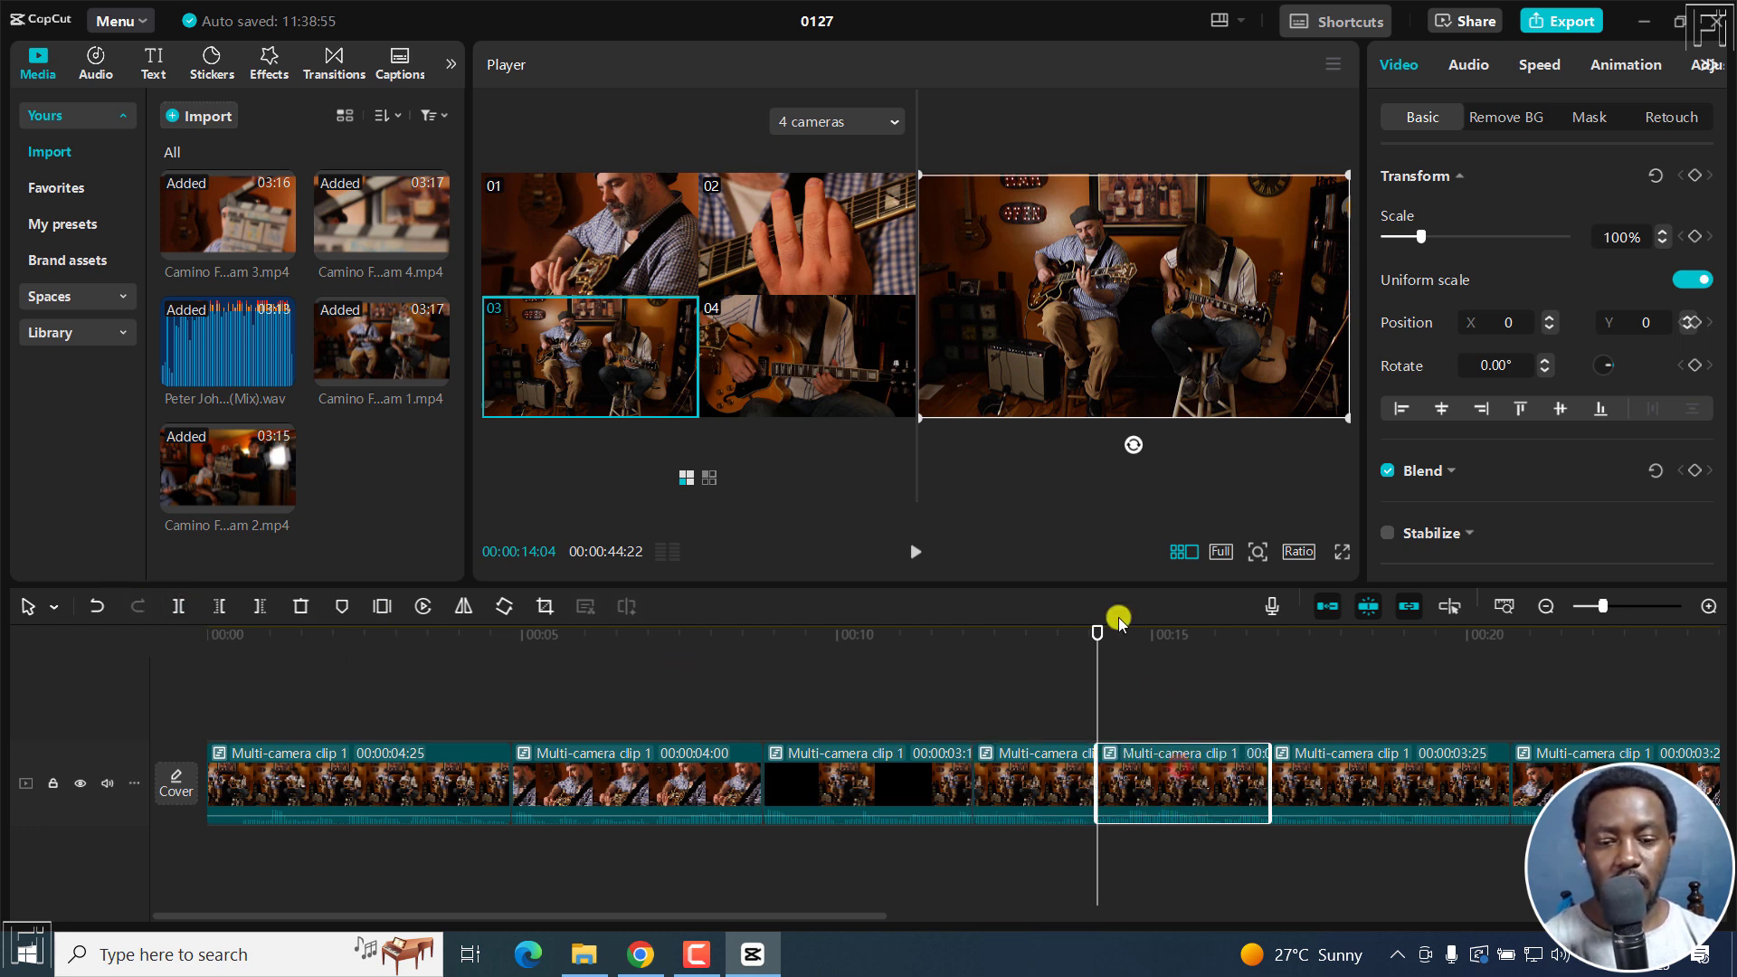
pyautogui.click(783, 361)
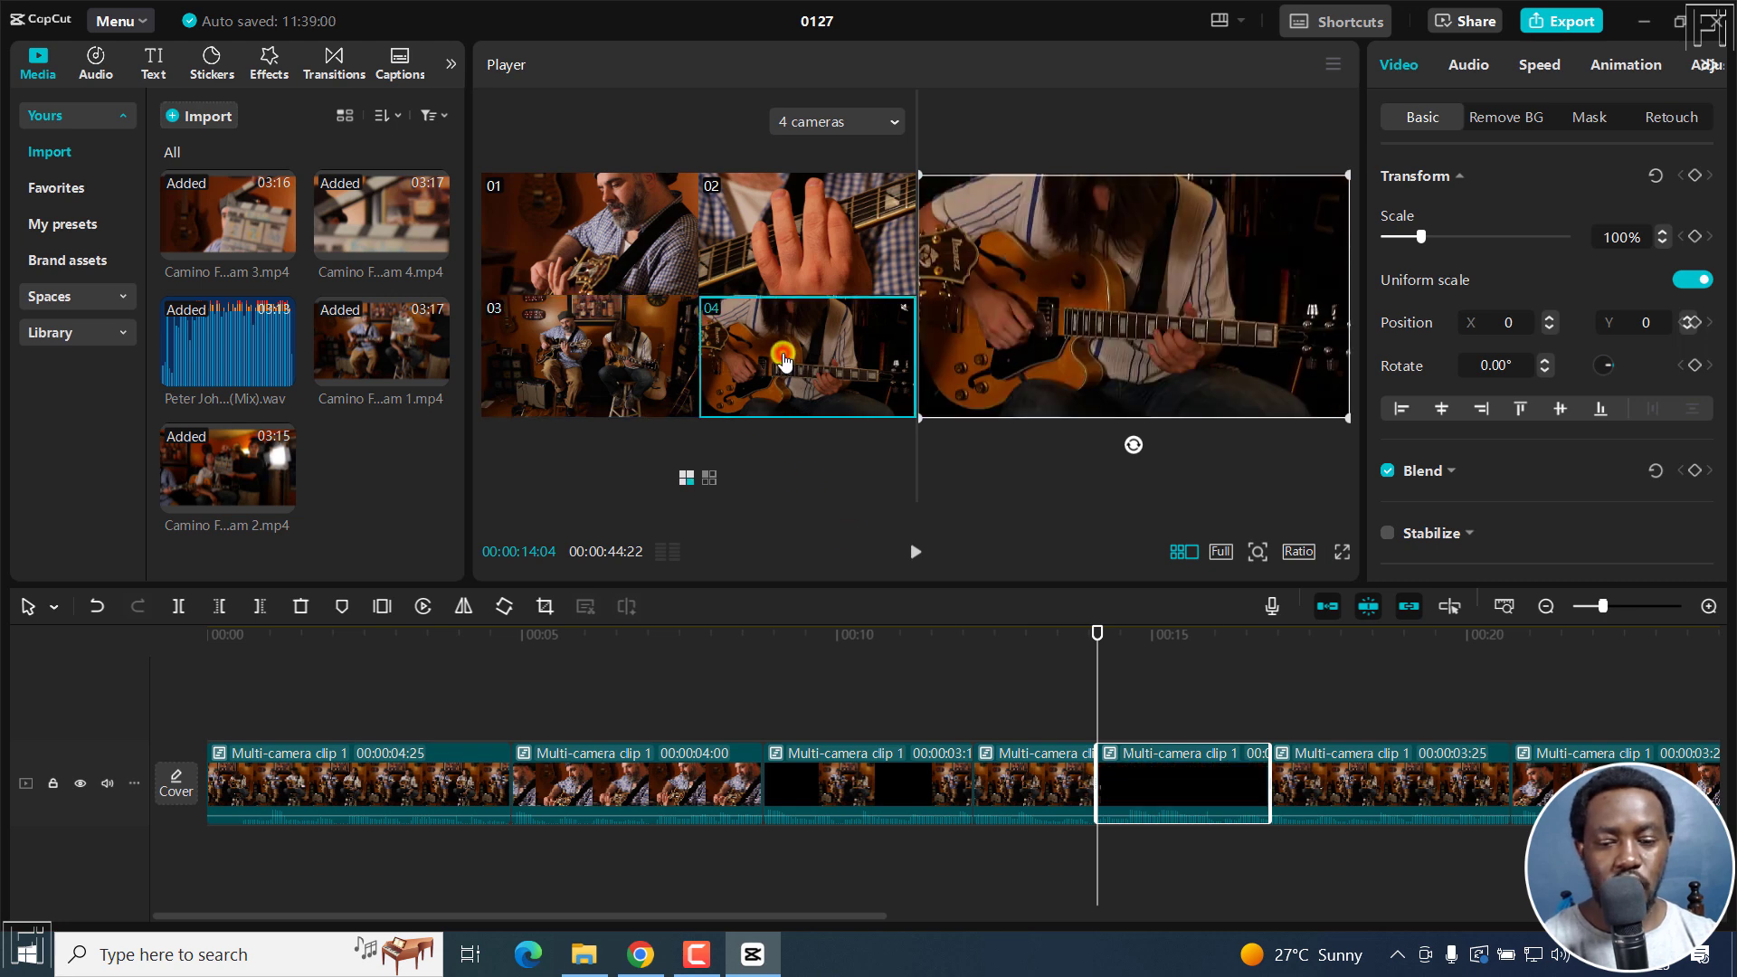
# Step: Play back the edit from about 12 seconds to 00:00:32:15 to check the camera cuts, and select the first segment
pyautogui.click(1004, 635)
pyautogui.press('space')
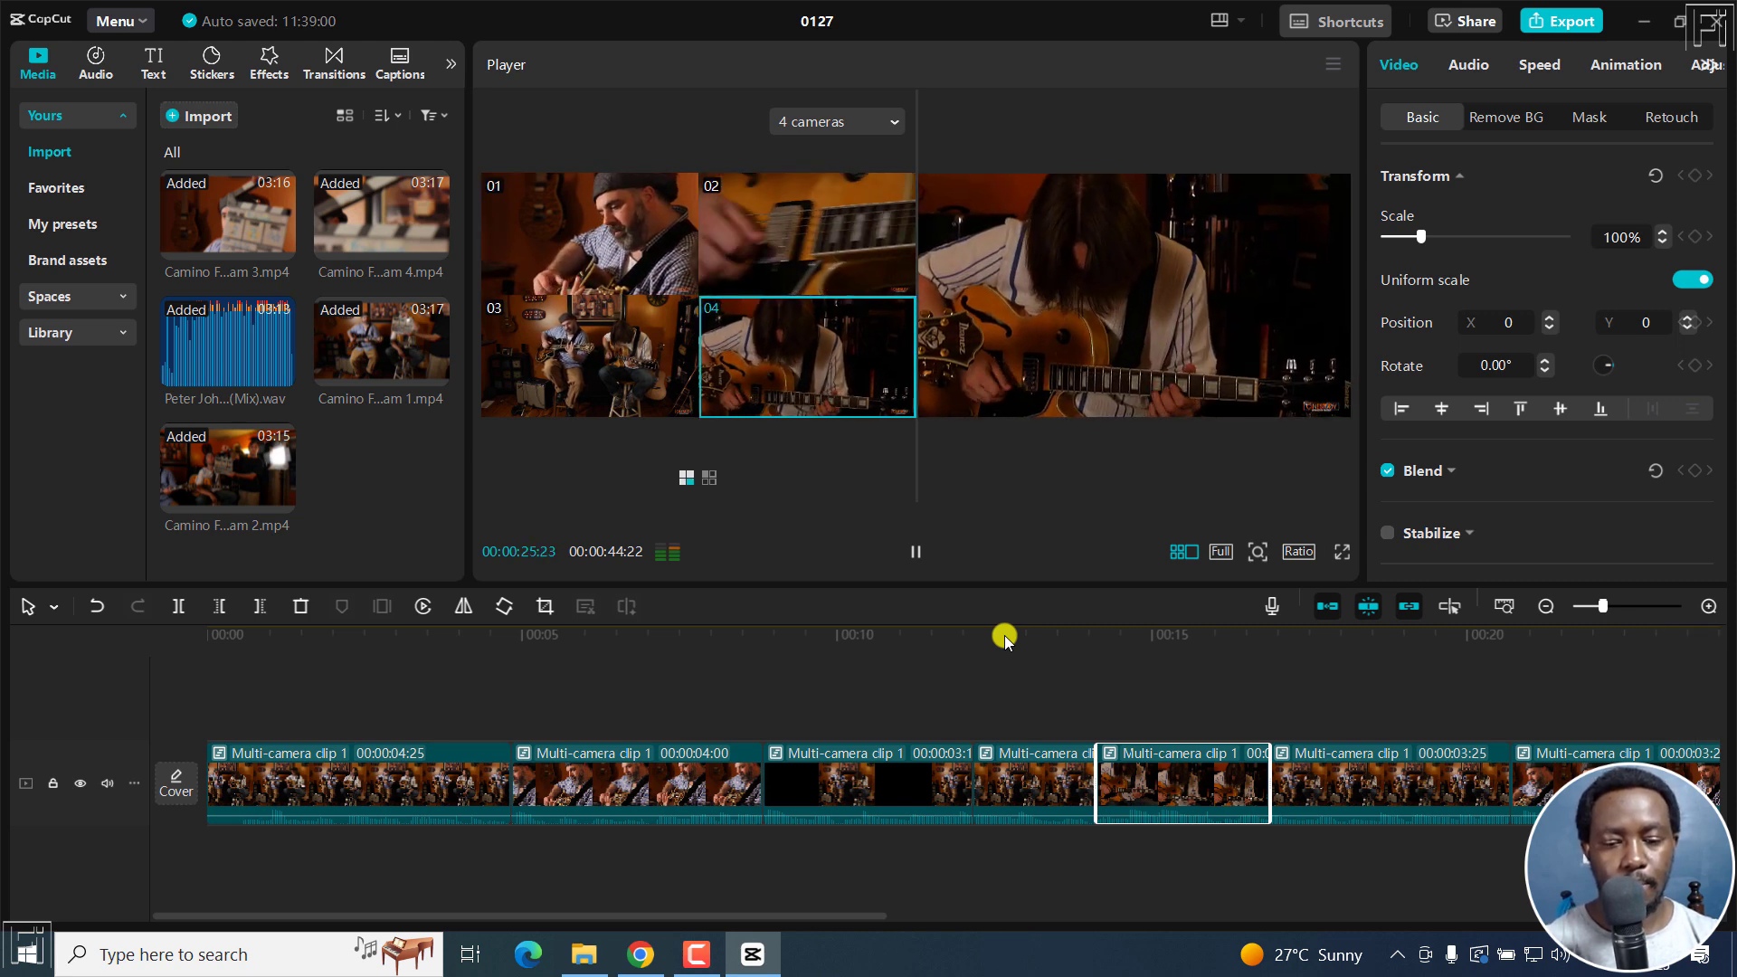
pyautogui.click(1546, 607)
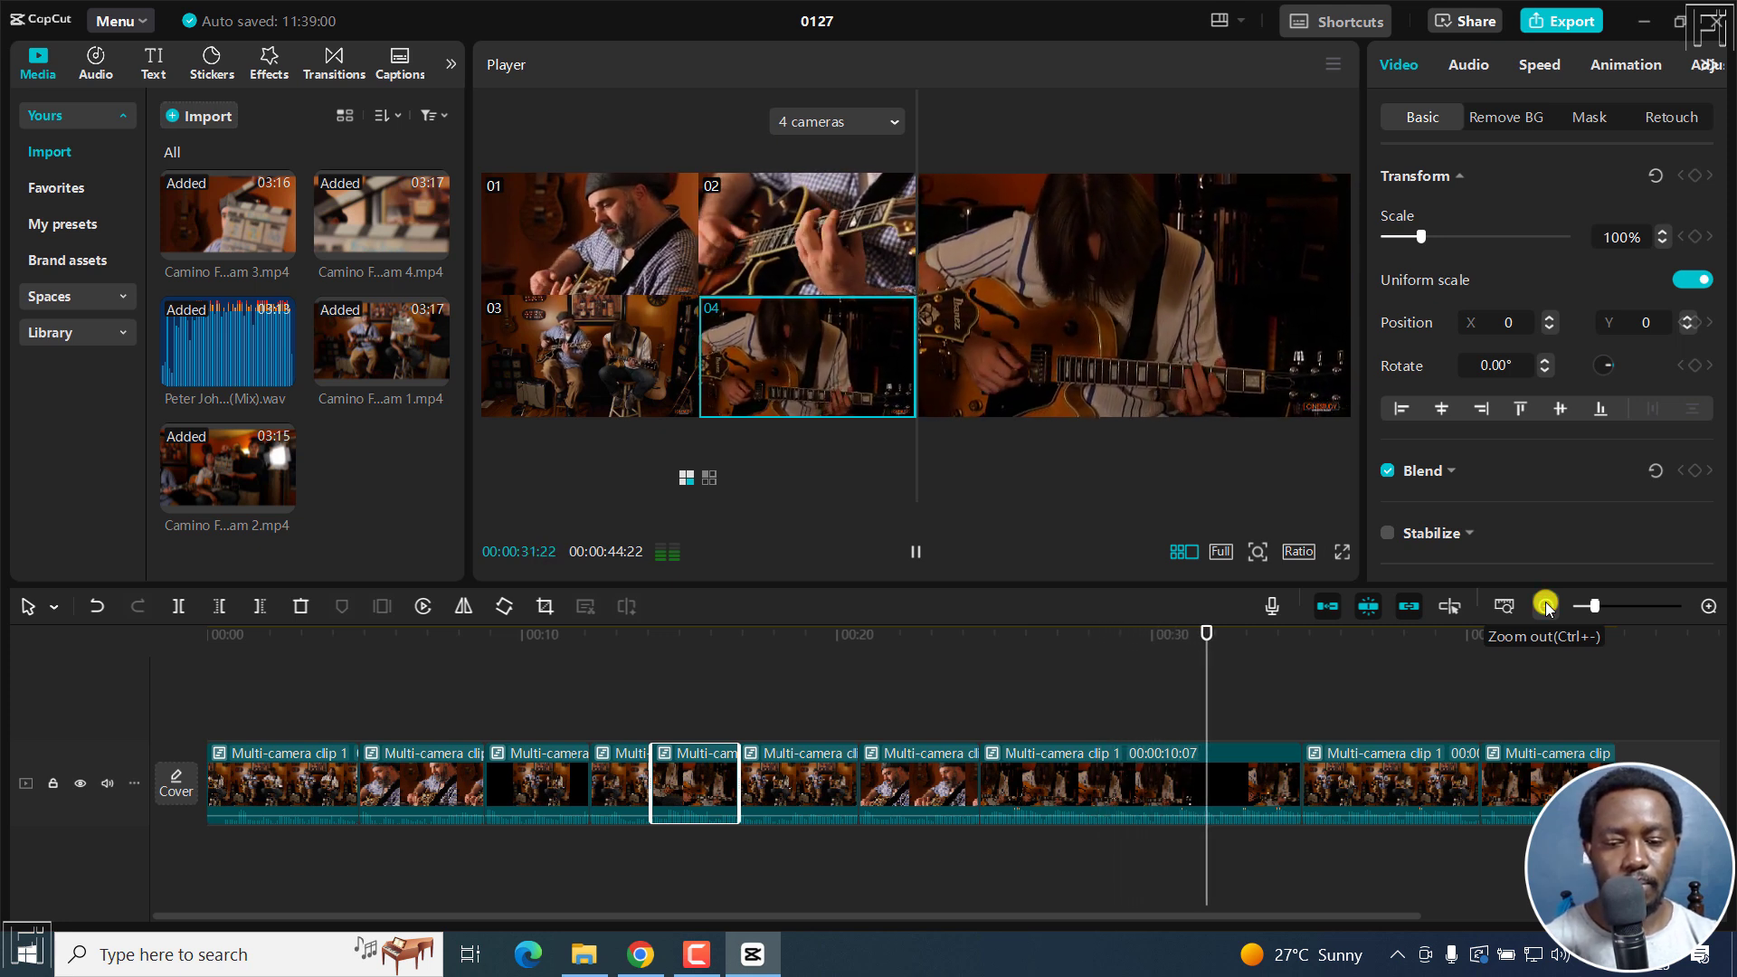
pyautogui.press('space')
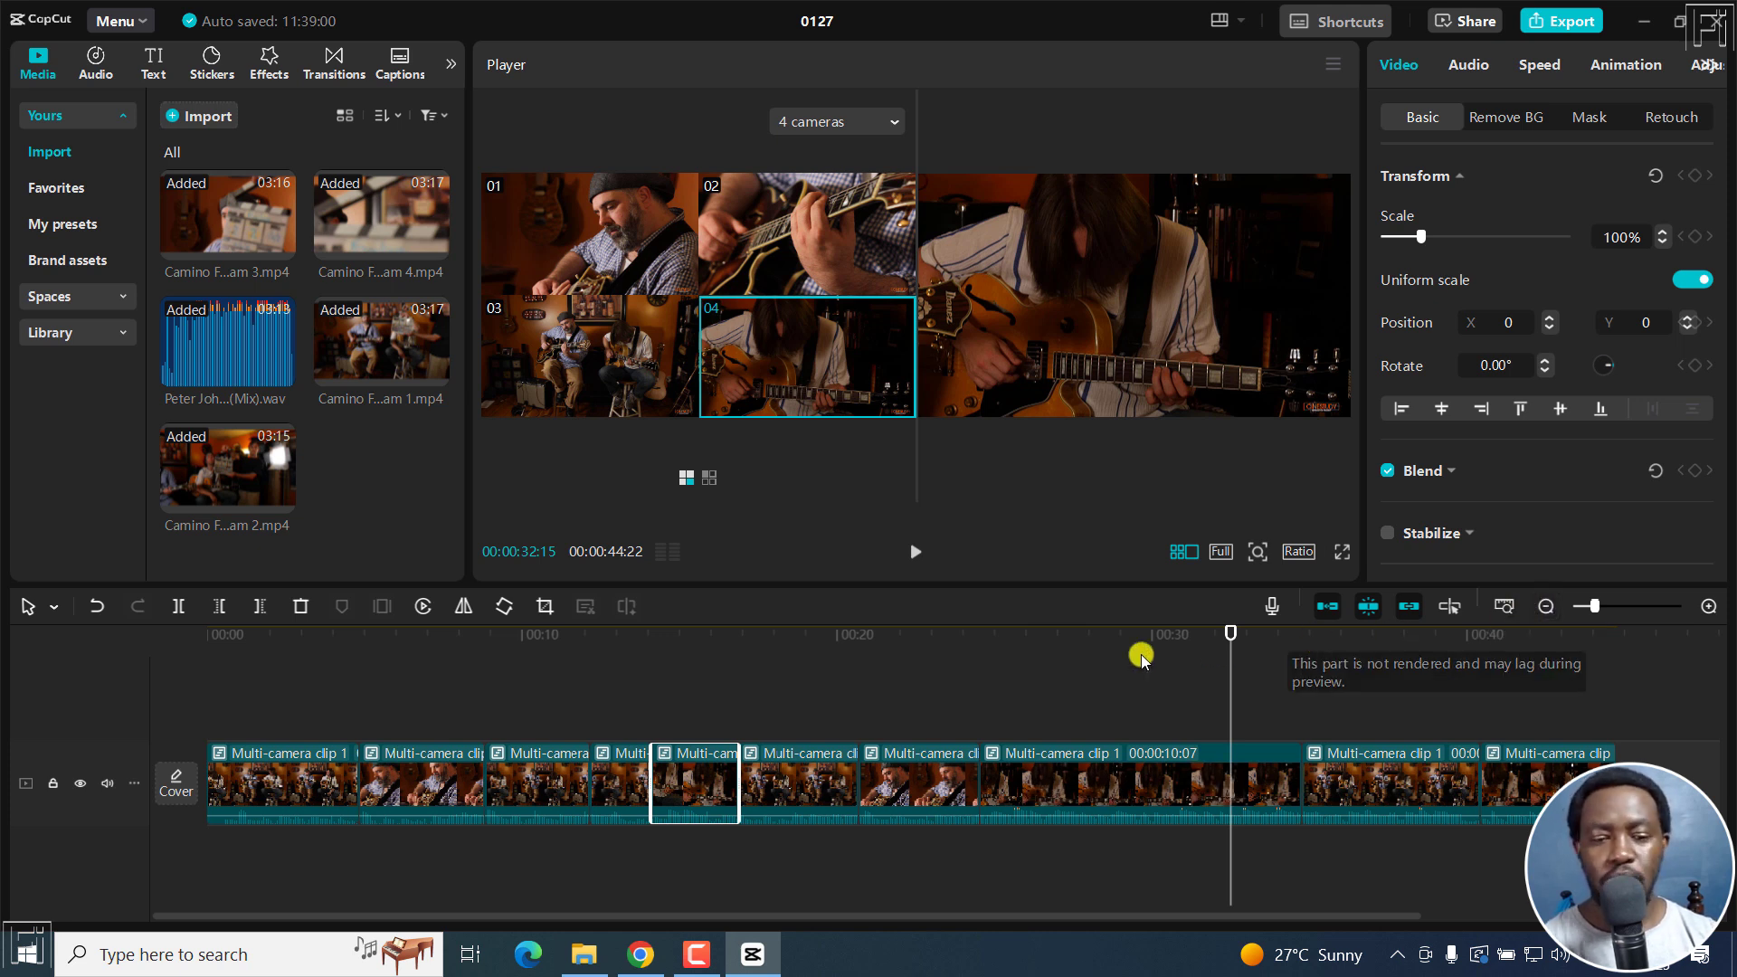
pyautogui.click(290, 779)
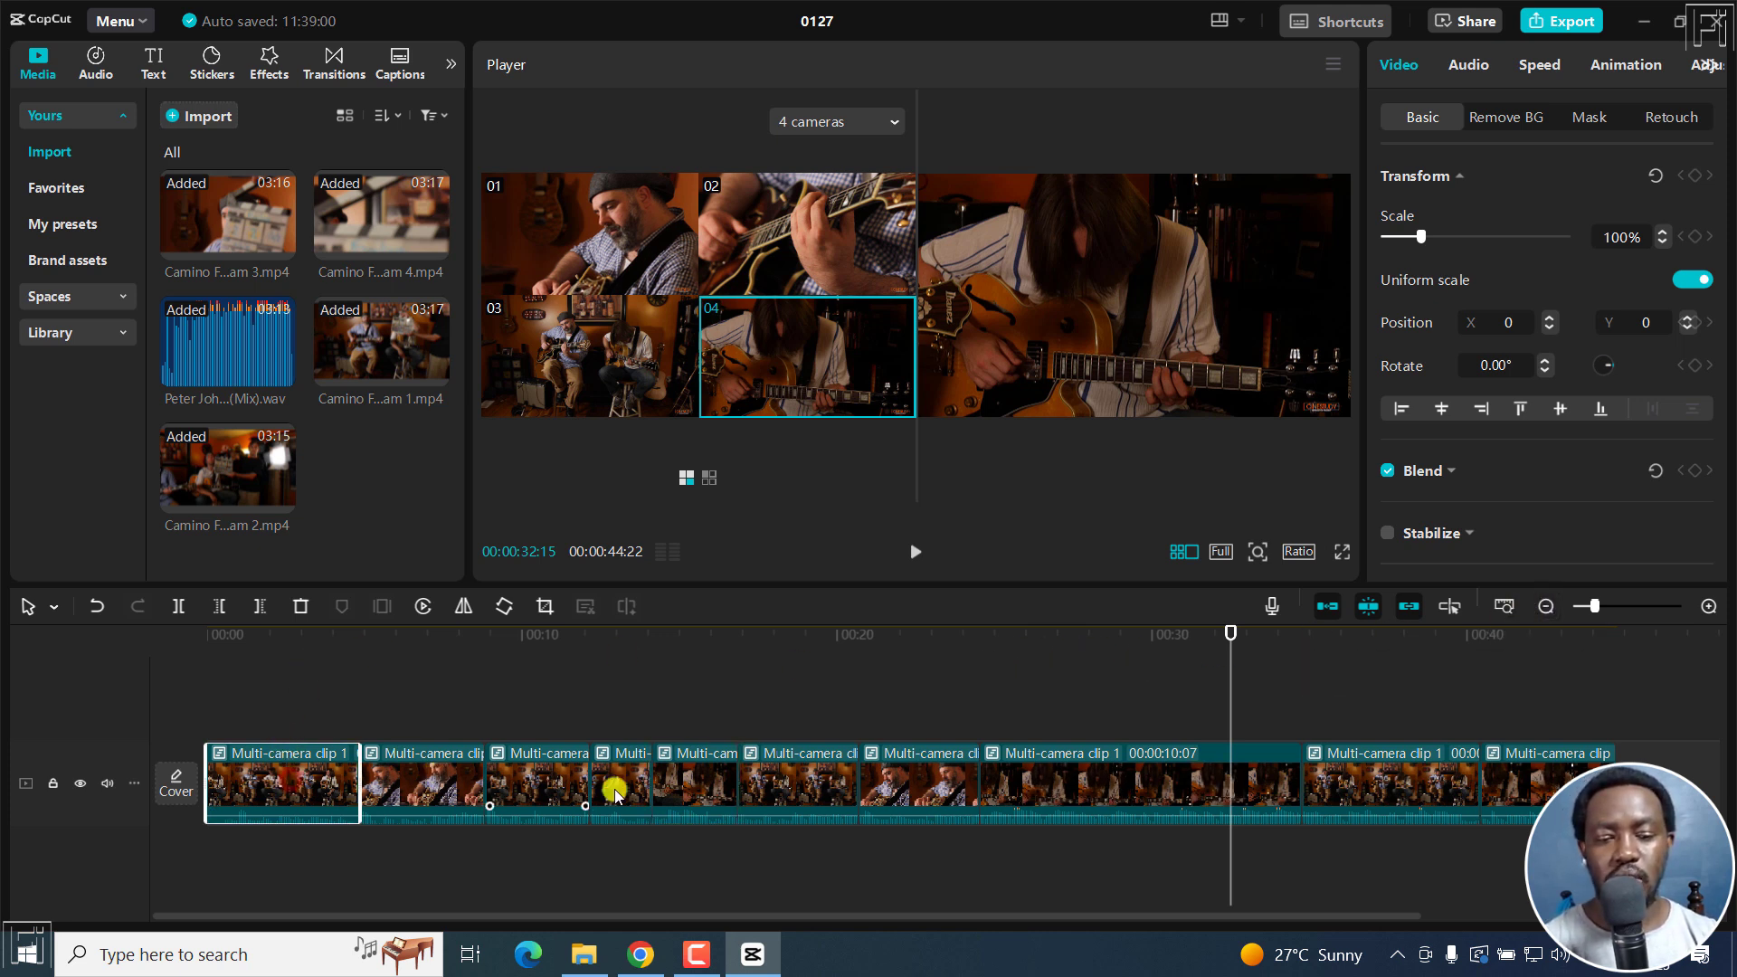